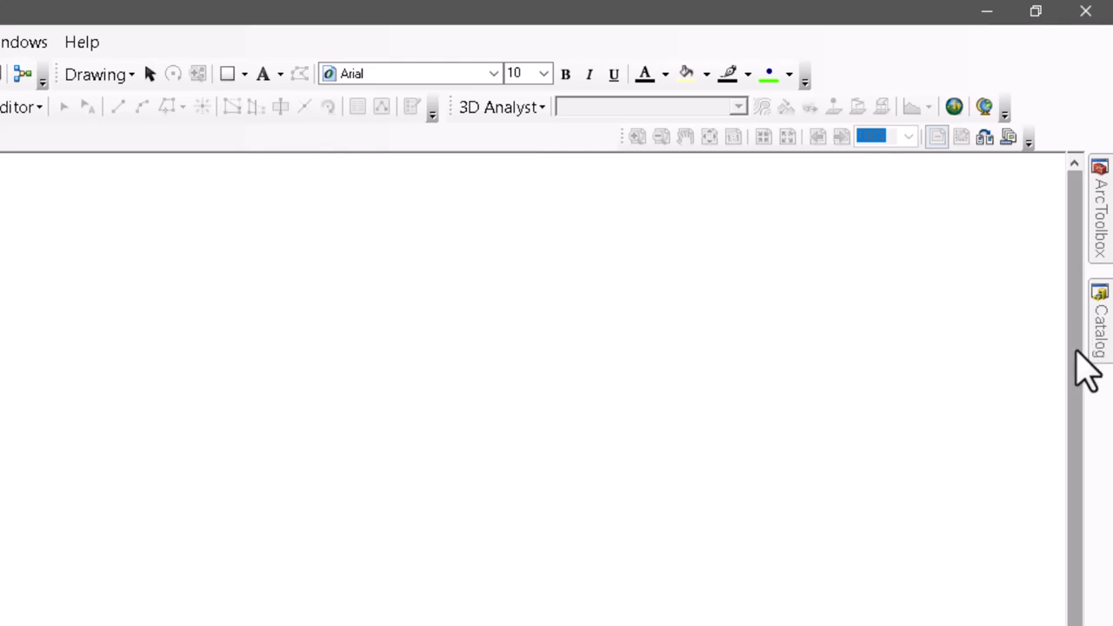
Create a folder named géoreférencement inside the Desktop folder connection in the Catalog
click(1094, 343)
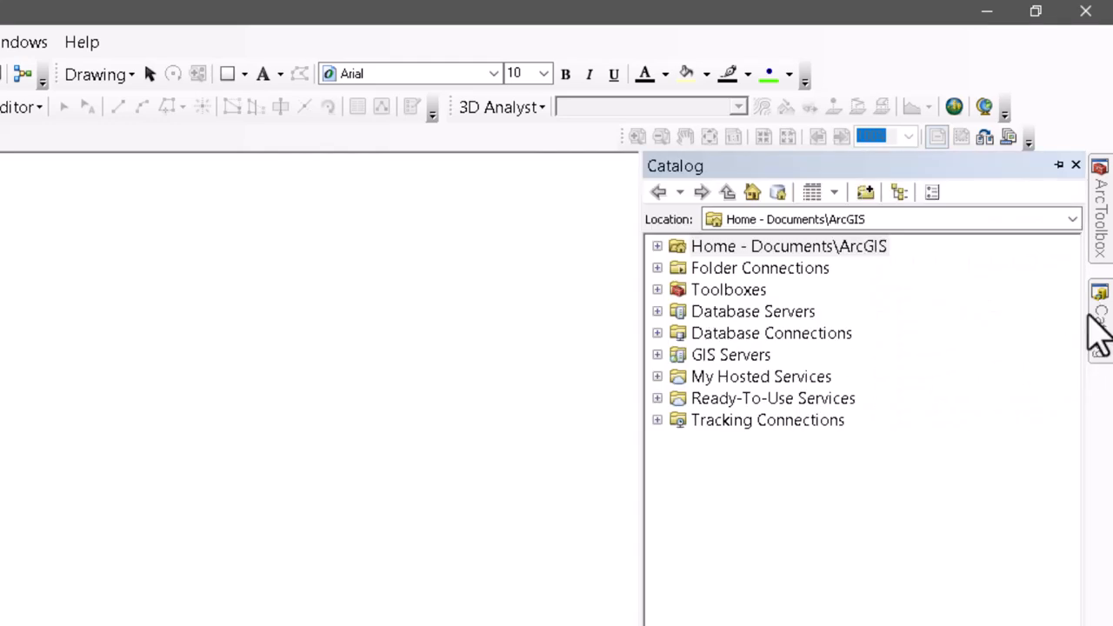
click(658, 268)
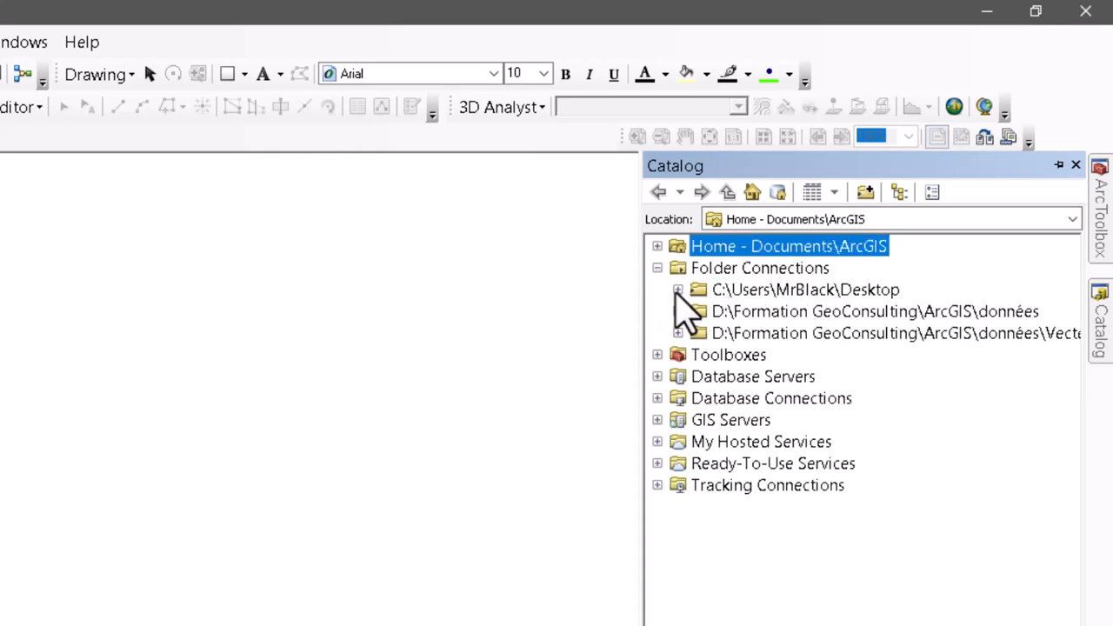
click(678, 290)
click(772, 293)
right_click(773, 297)
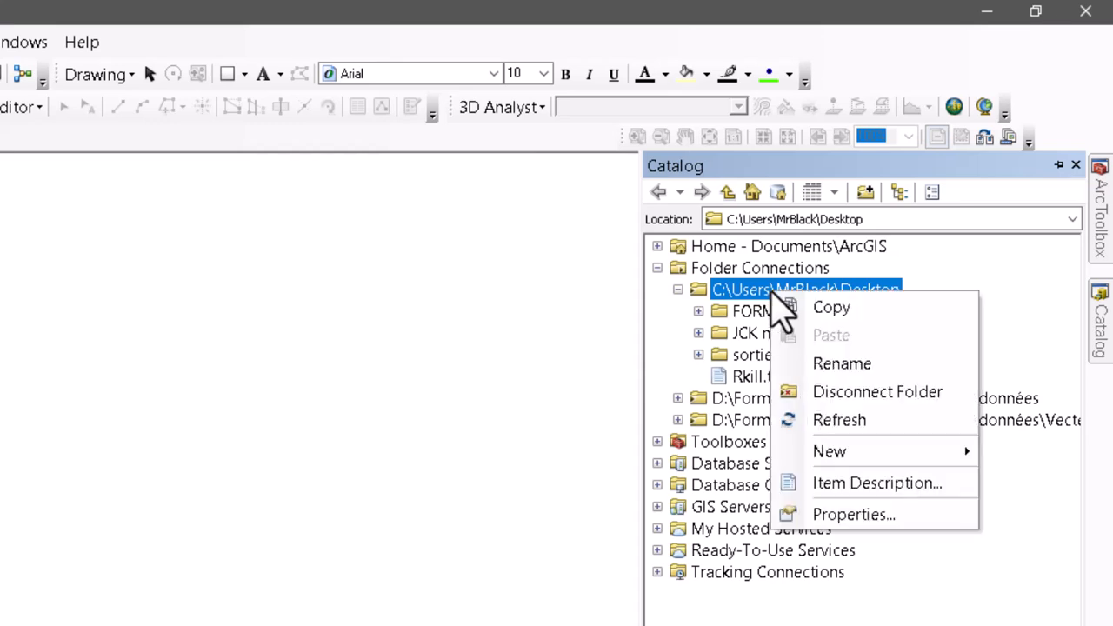
mouse_move(837, 452)
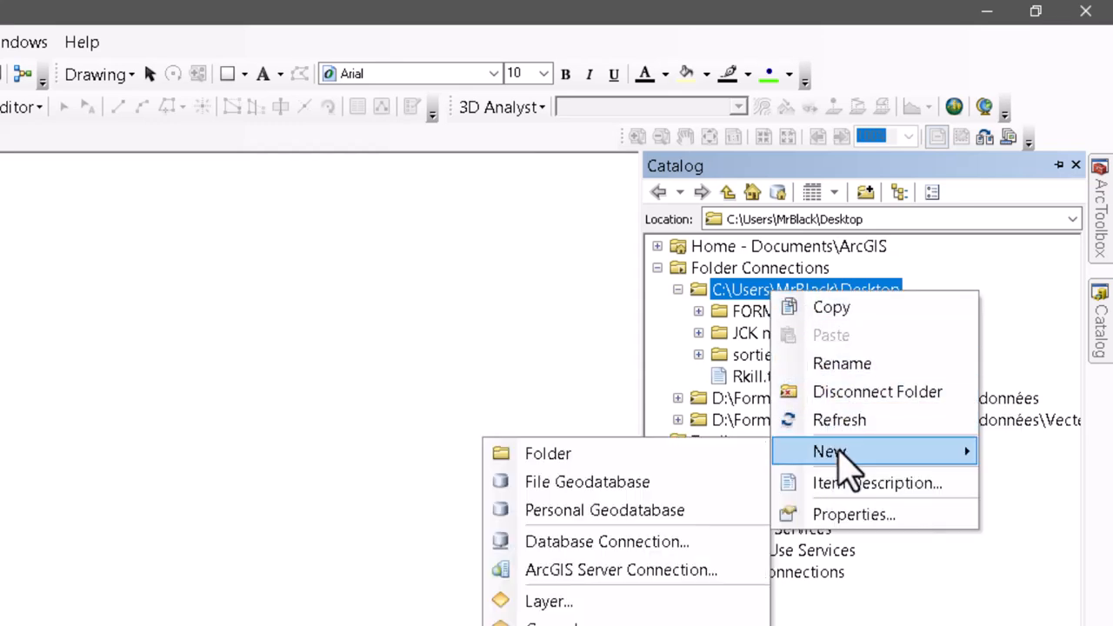
click(650, 458)
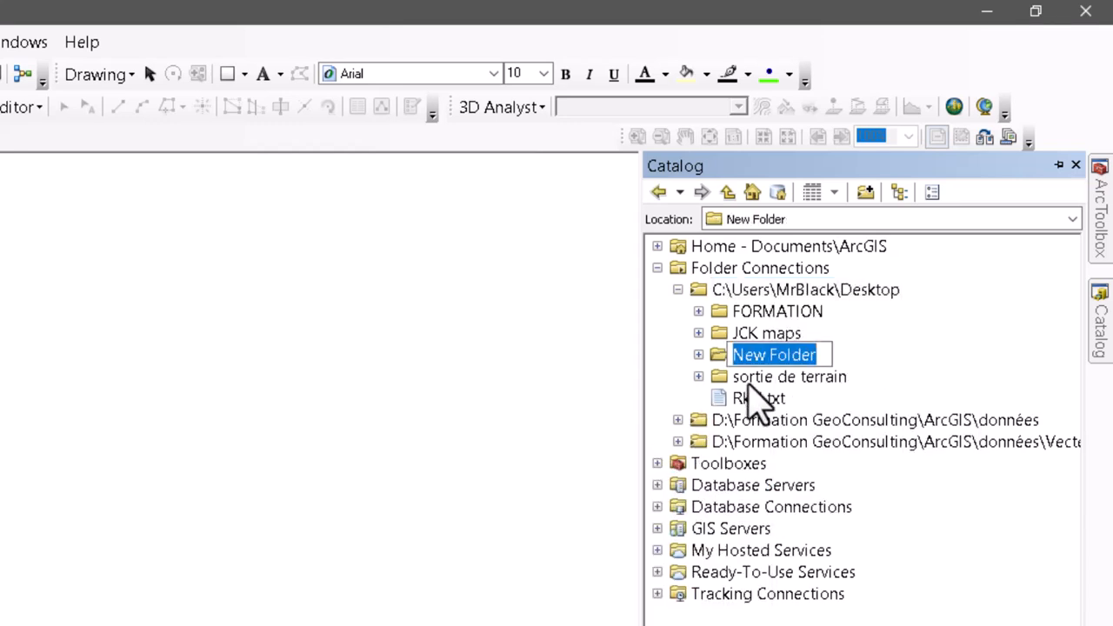
text(géoreférencement)
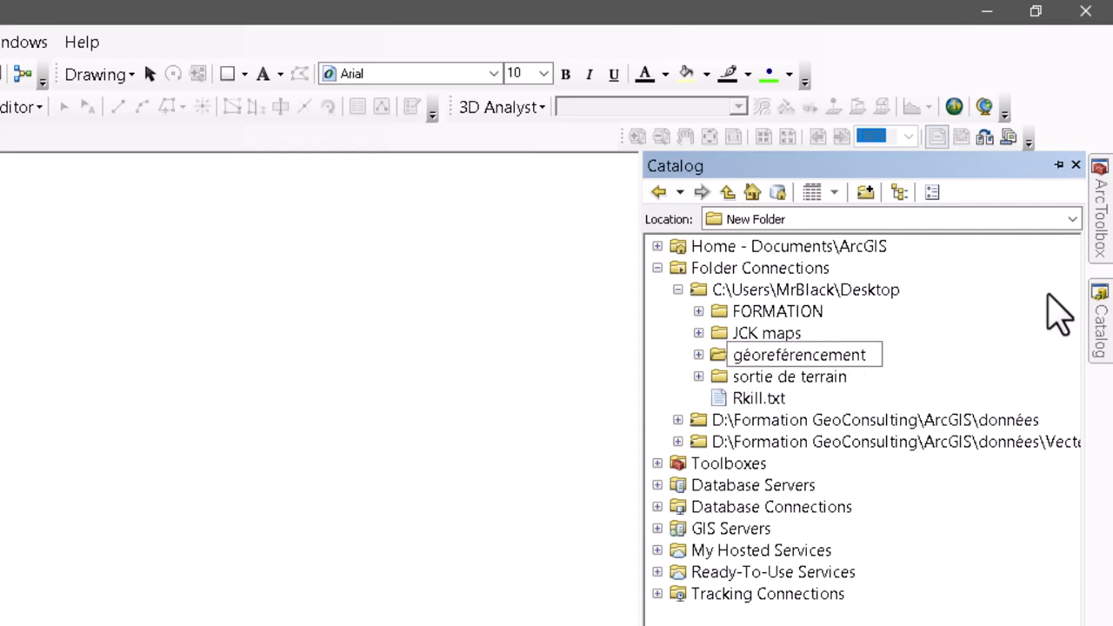
key(Return)
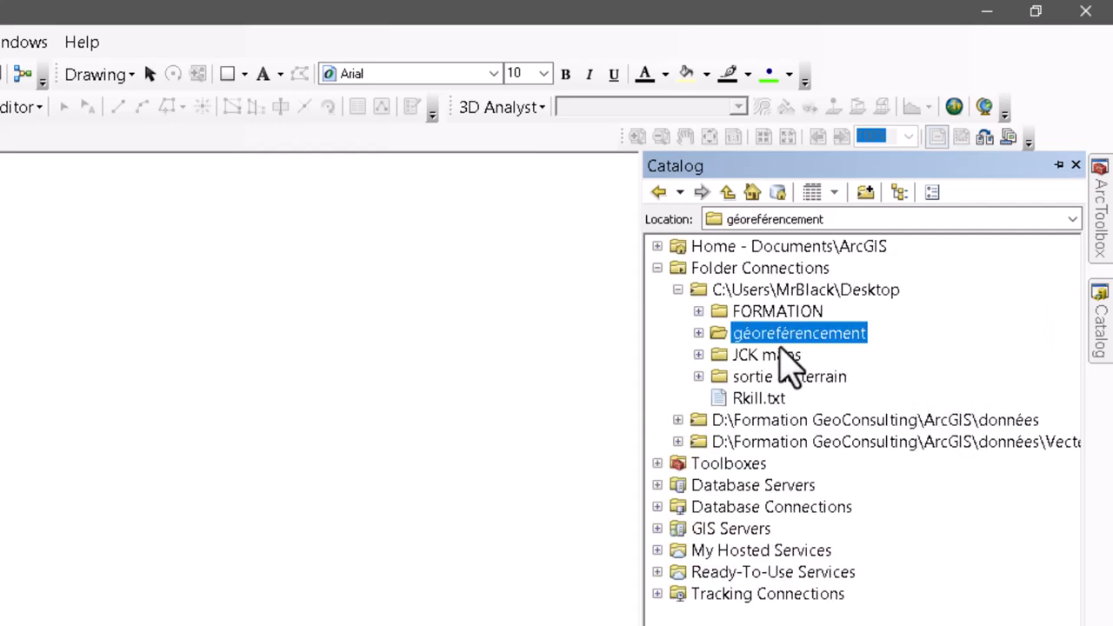
click(698, 333)
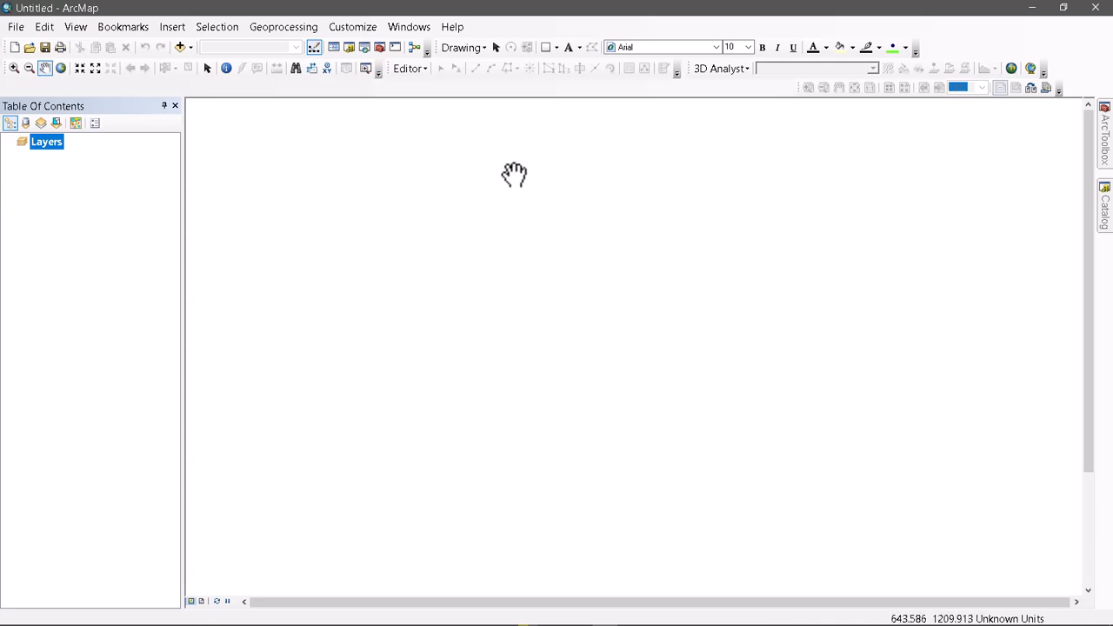
Switch to File Explorer and view Screenshot (6).png from the Screenshots folder to check its marked longitude/latitude points
click(1035, 7)
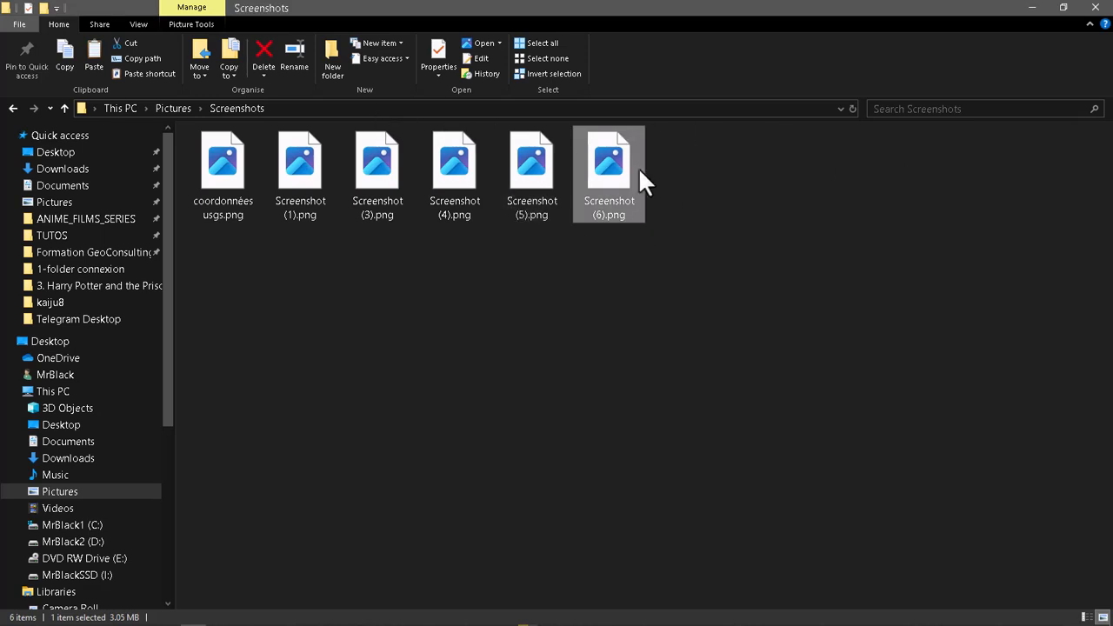
right_click(630, 165)
key(Escape)
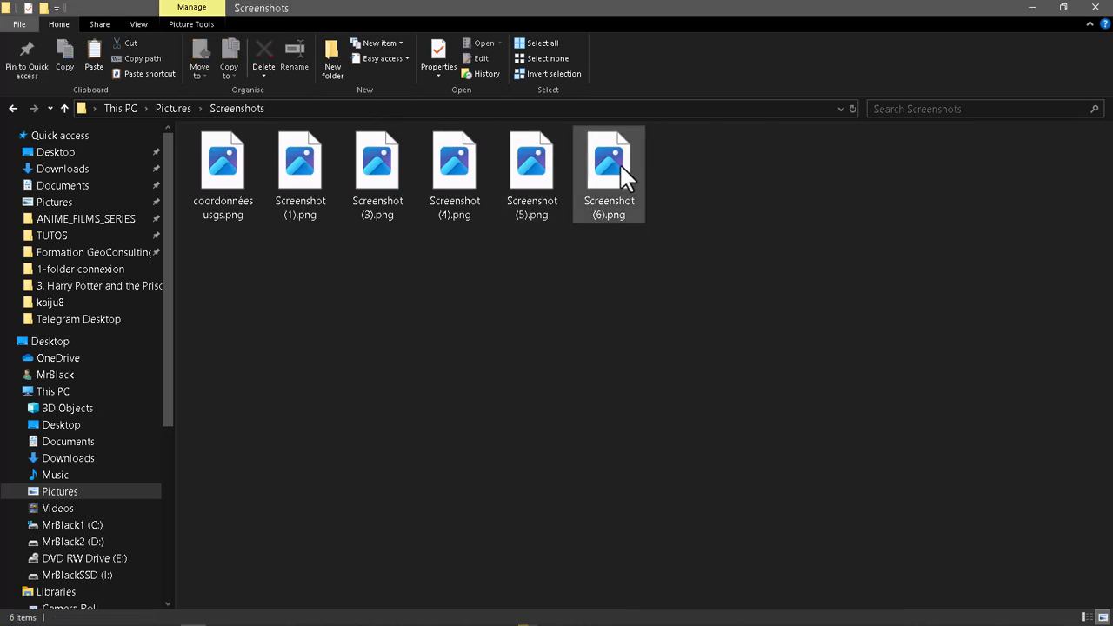
double_click(621, 165)
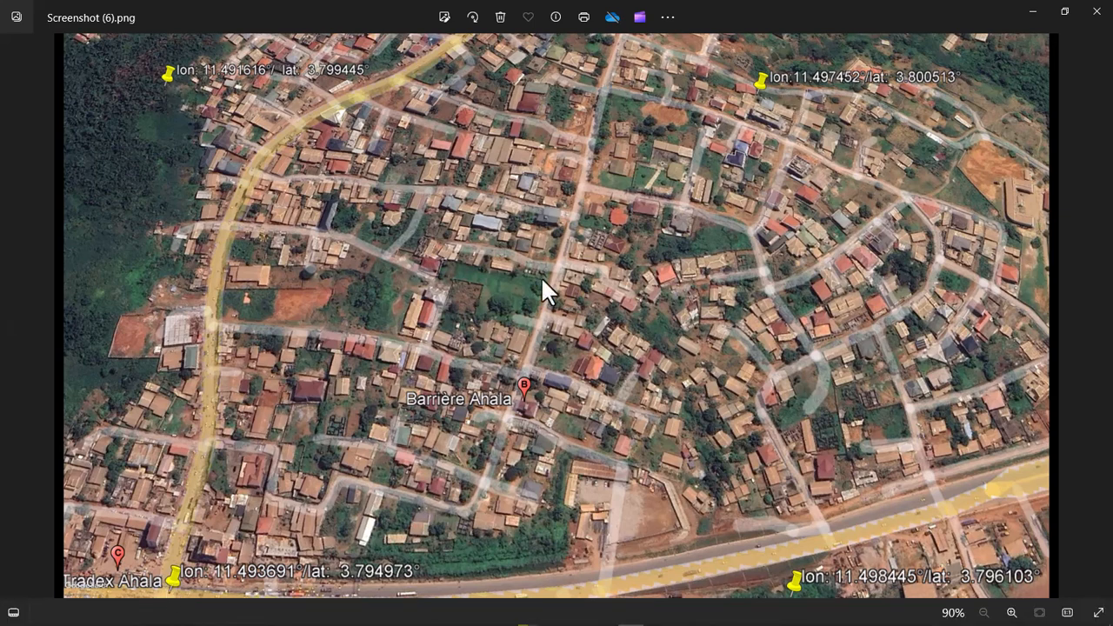
click(1096, 11)
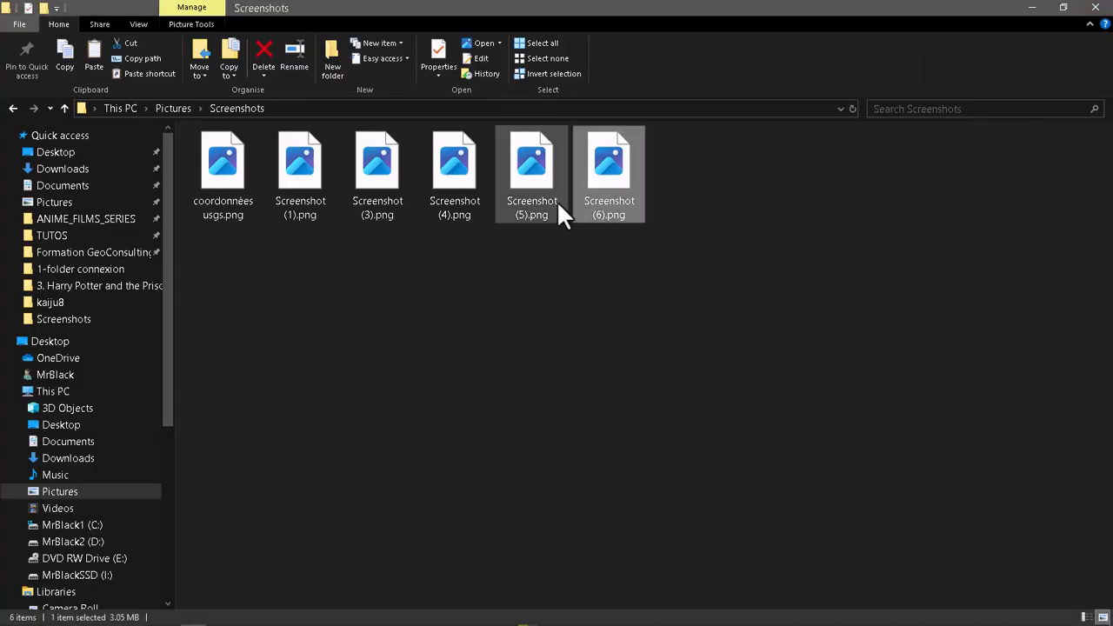
Copy Screenshot (6).png from the Screenshots folder into the géoreférencement folder on the Desktop
right_click(606, 170)
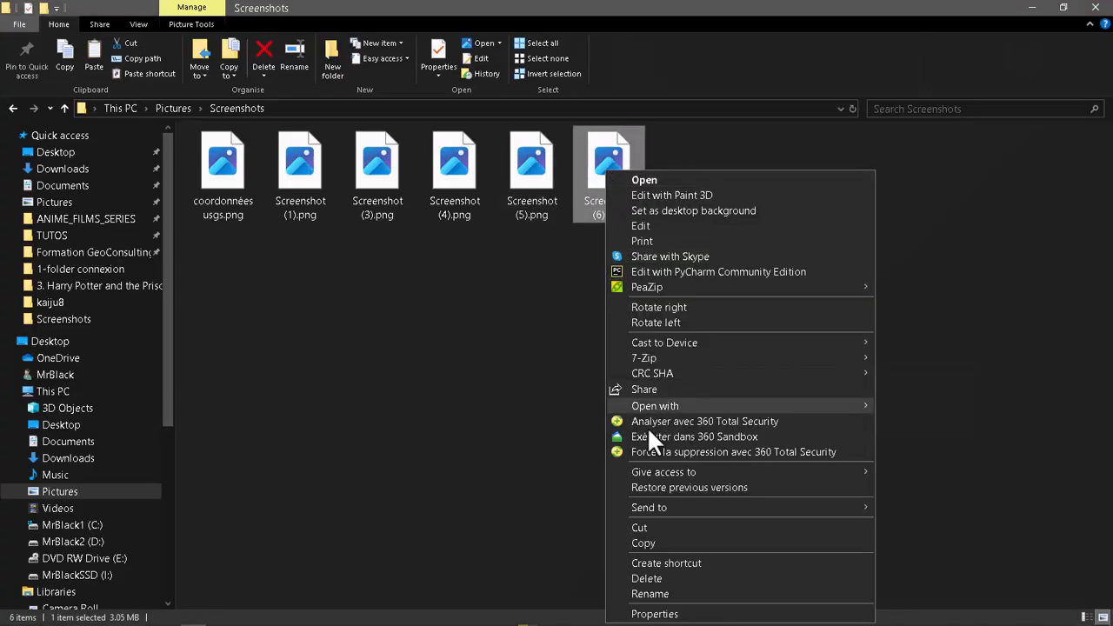
click(646, 542)
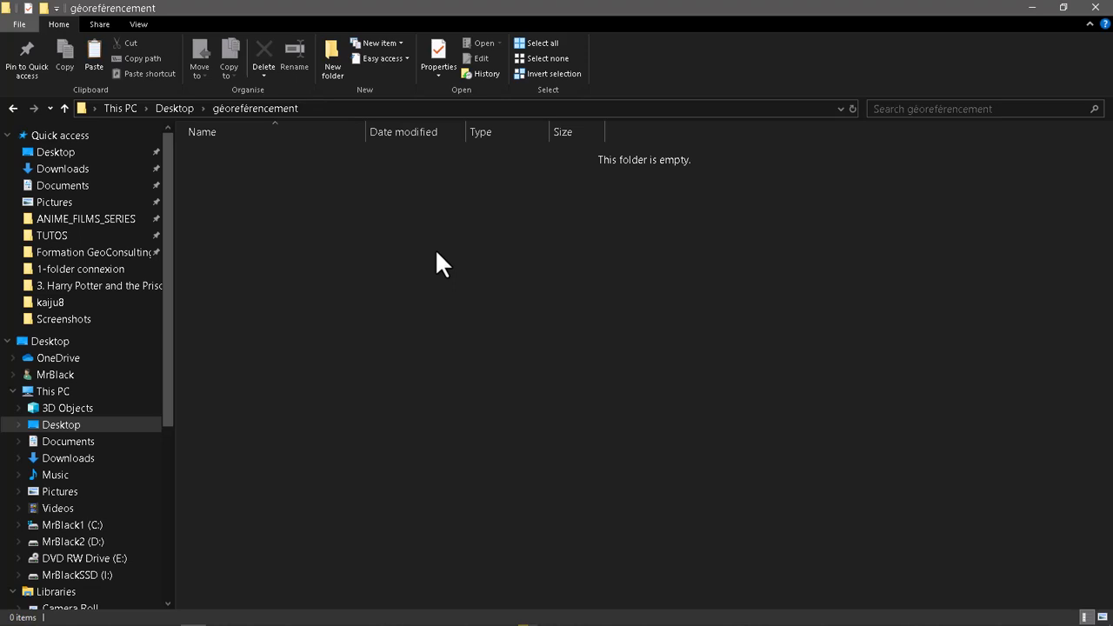
right_click(340, 250)
click(403, 347)
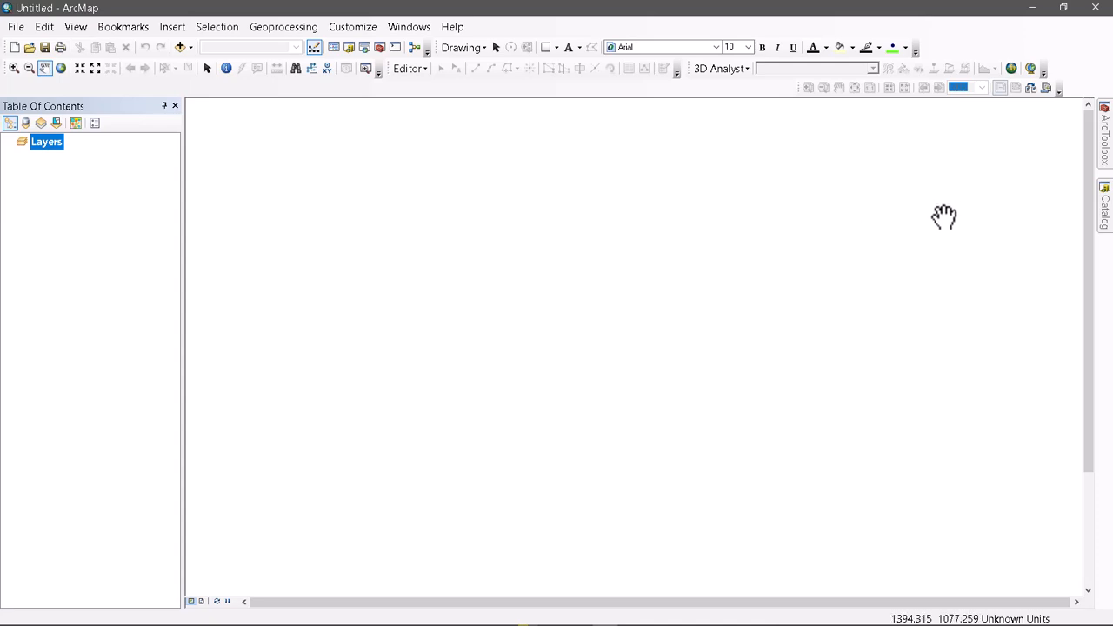
Switch back to ArcMap and refresh the géoreférencement folder in the Catalog
click(1105, 208)
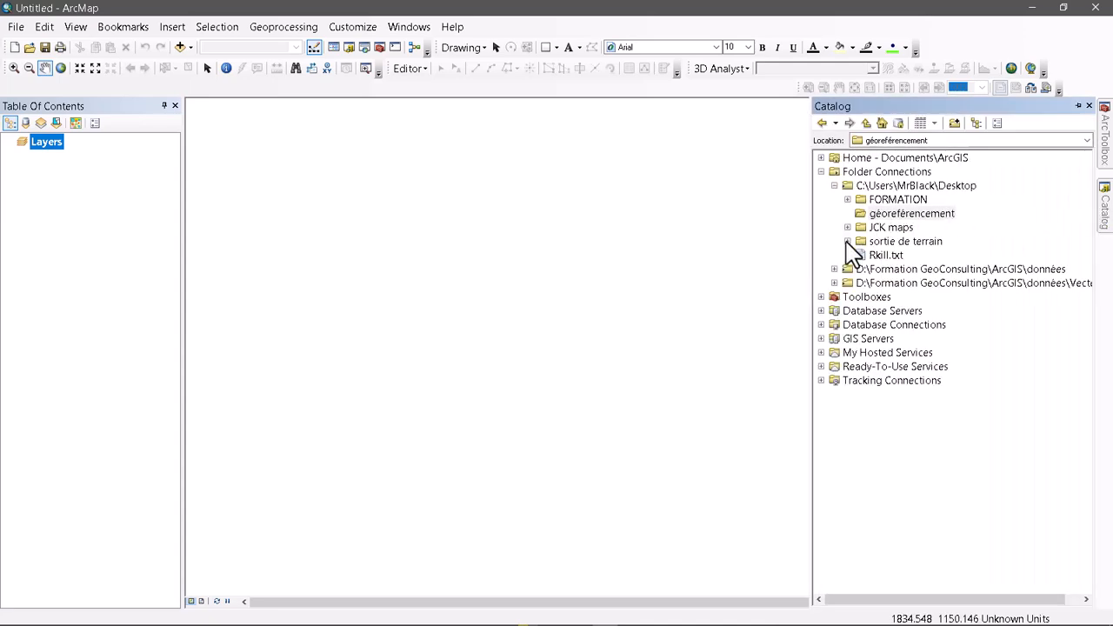
click(870, 217)
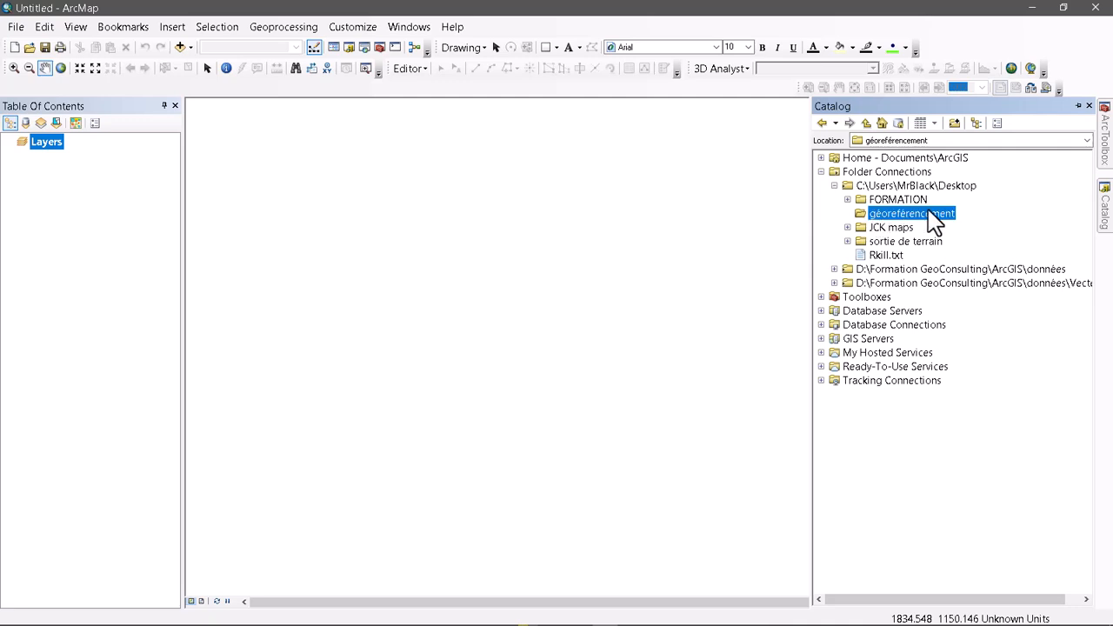
right_click(868, 219)
click(970, 294)
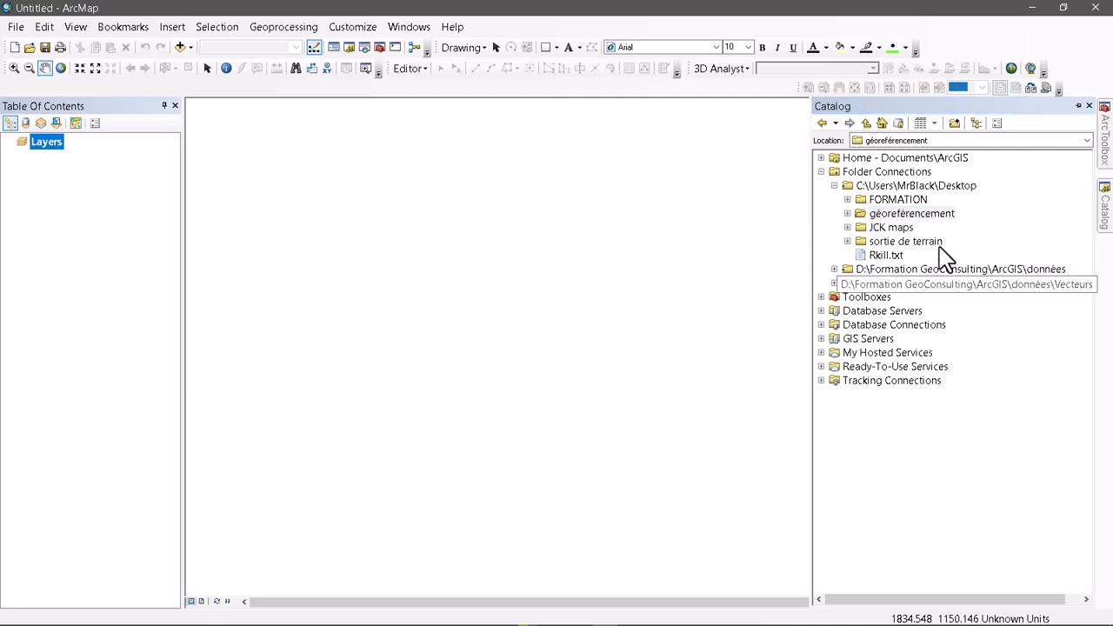
Add Screenshot (6).png from the géoreférencement folder to the map, accepting its missing spatial reference
click(849, 214)
drag(887, 233, 557, 259)
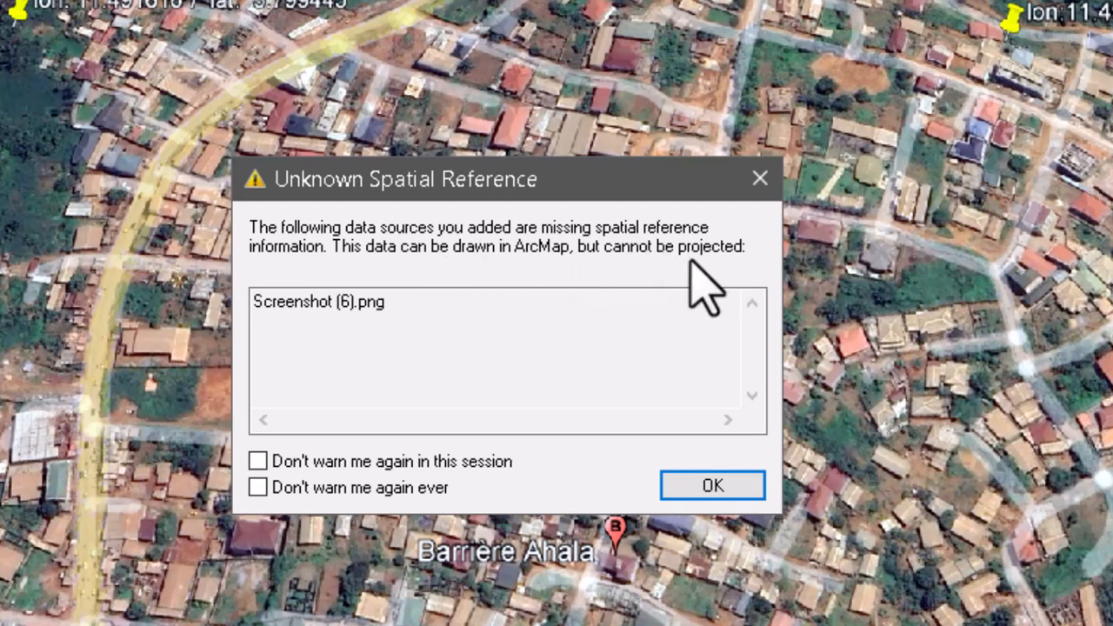
click(706, 487)
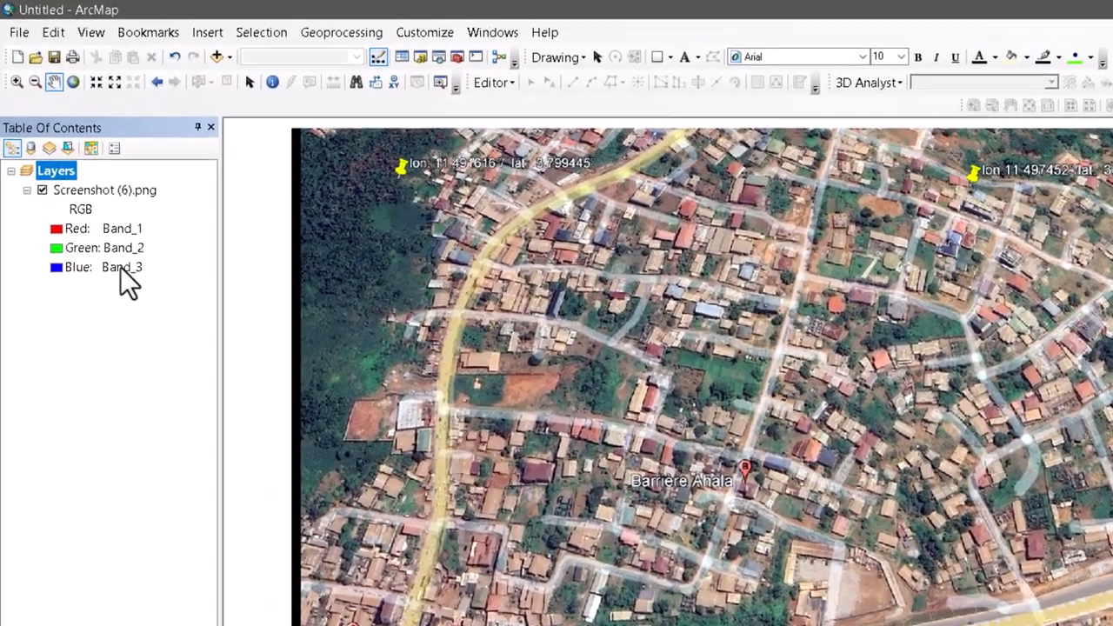
Set the Layers data frame's coordinate system to the WGS 1984 entry among the favorites
right_click(68, 172)
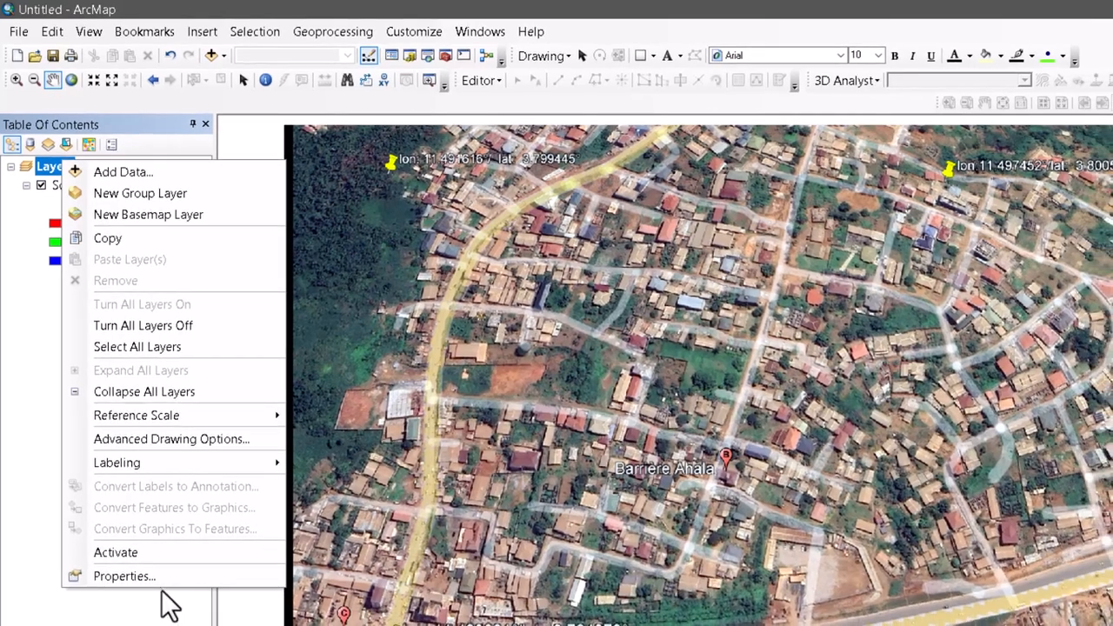
click(156, 577)
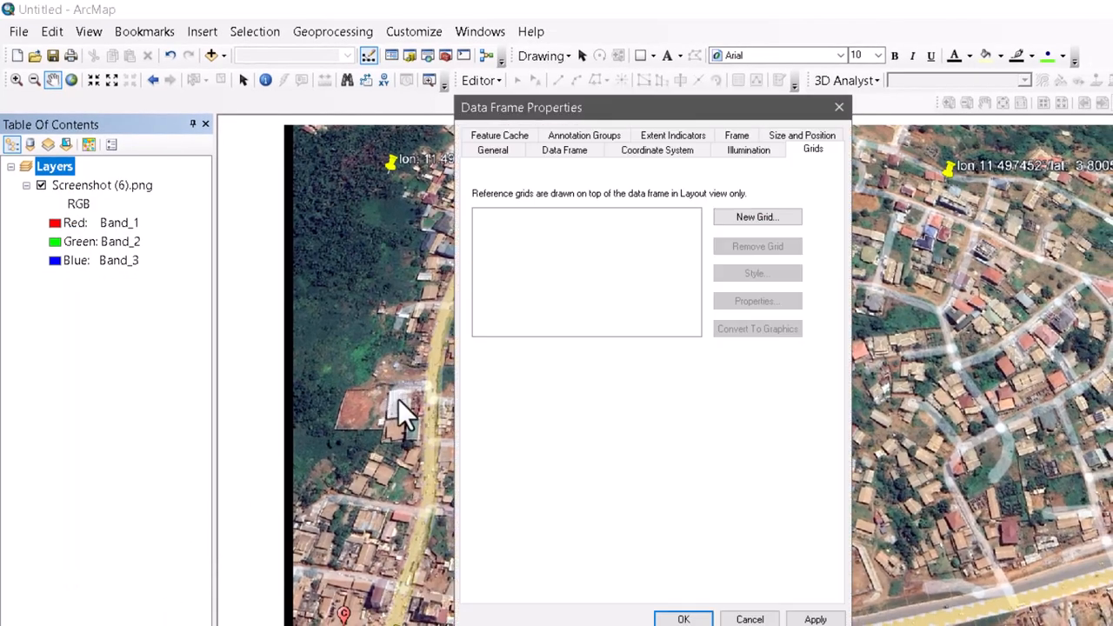
click(654, 153)
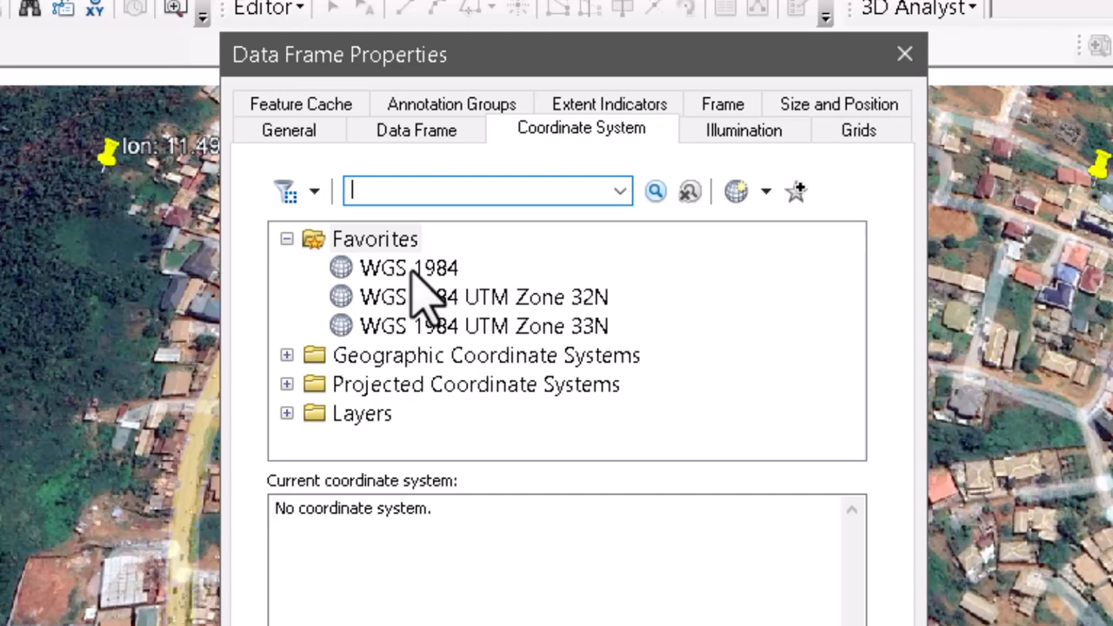
click(416, 287)
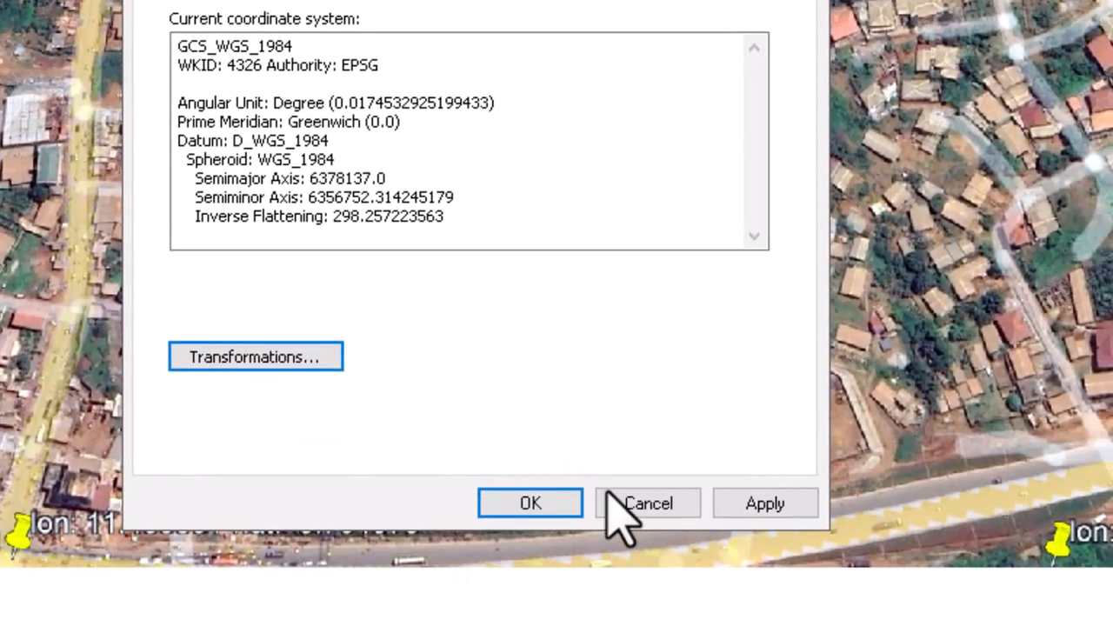
click(553, 504)
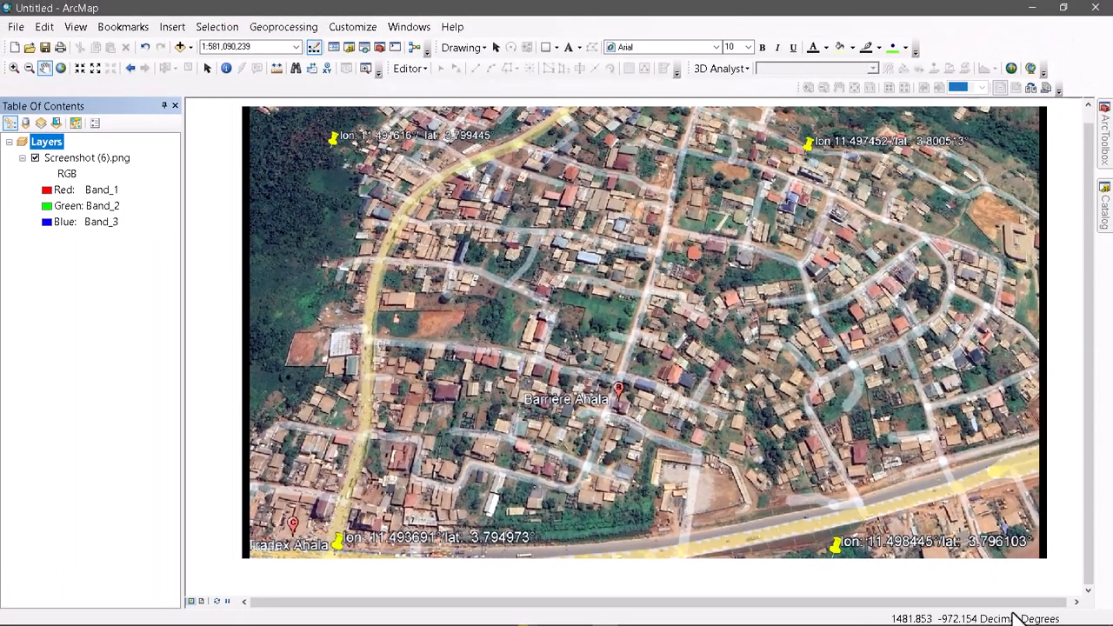
drag(567, 249, 559, 291)
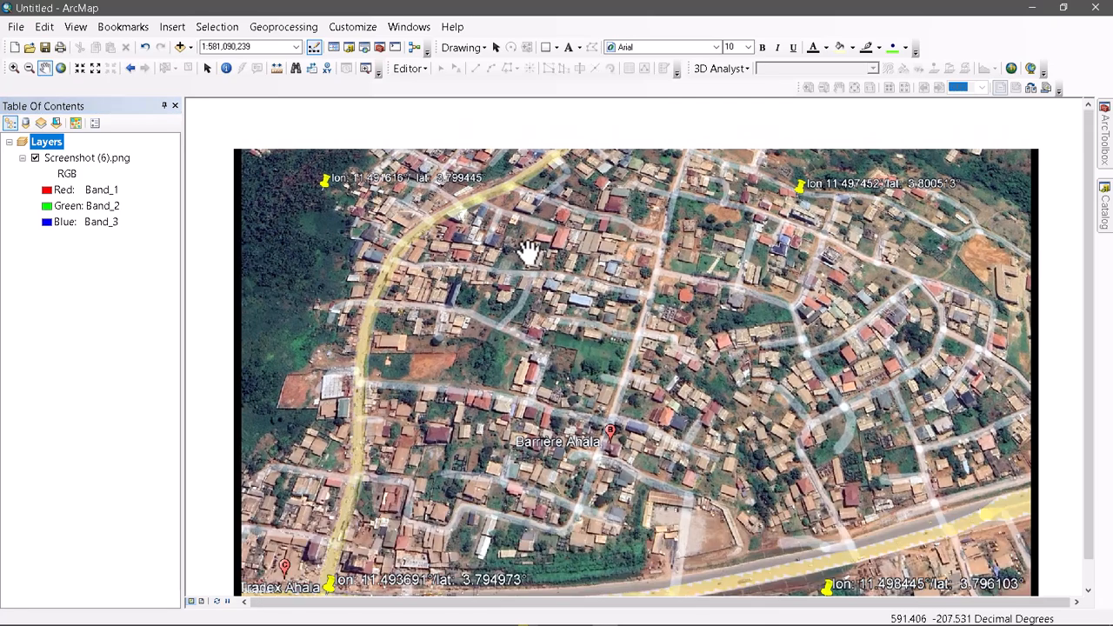
scroll(599, 261, up, 1)
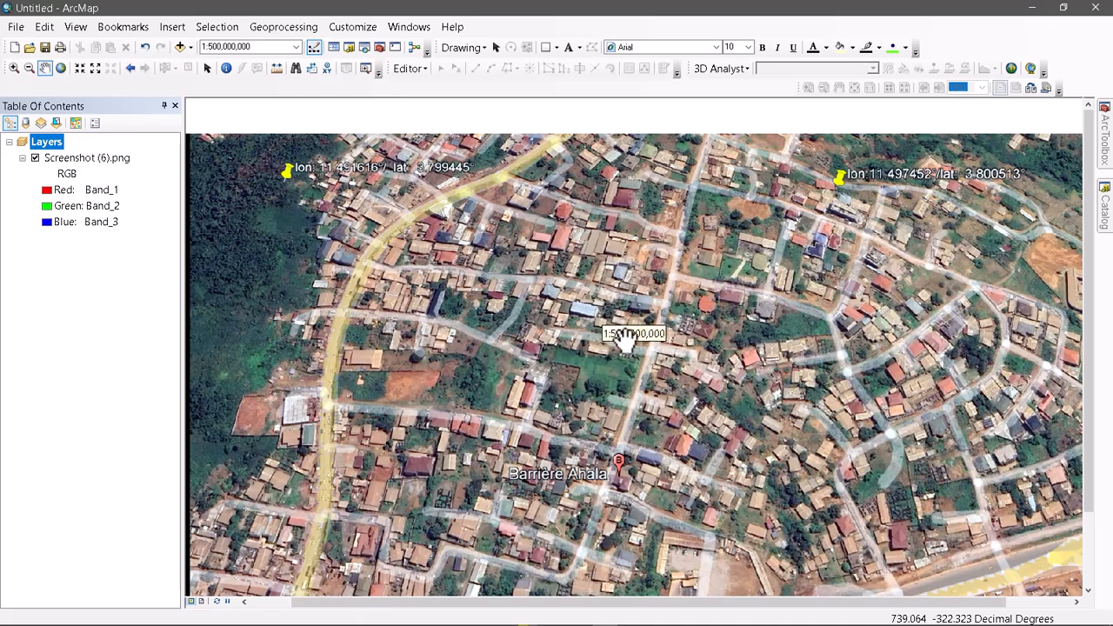
drag(689, 398, 677, 368)
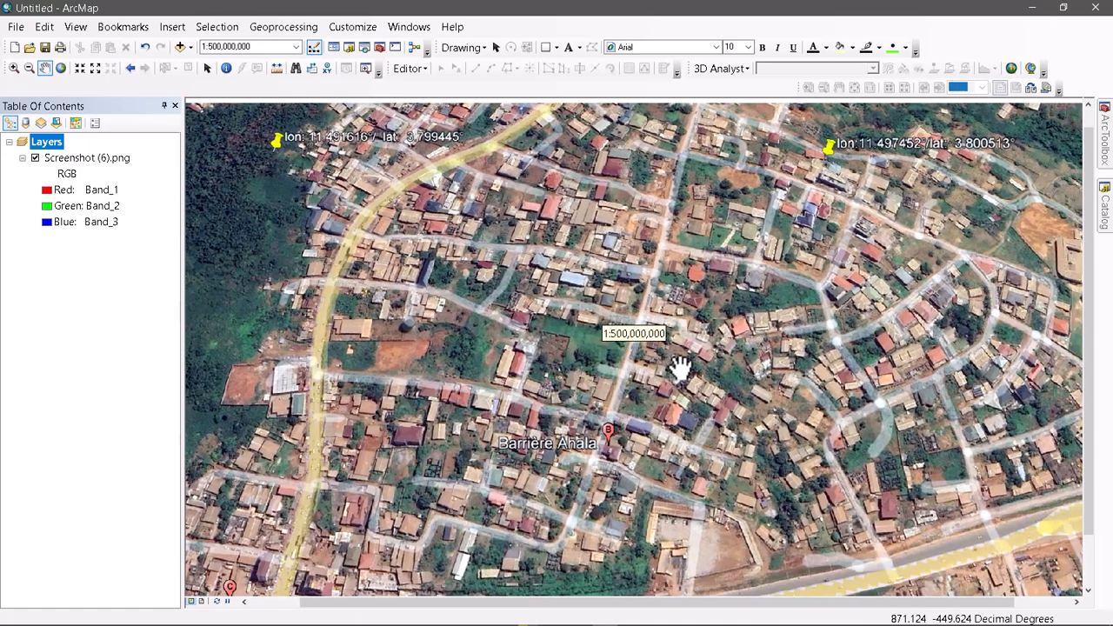
click(61, 68)
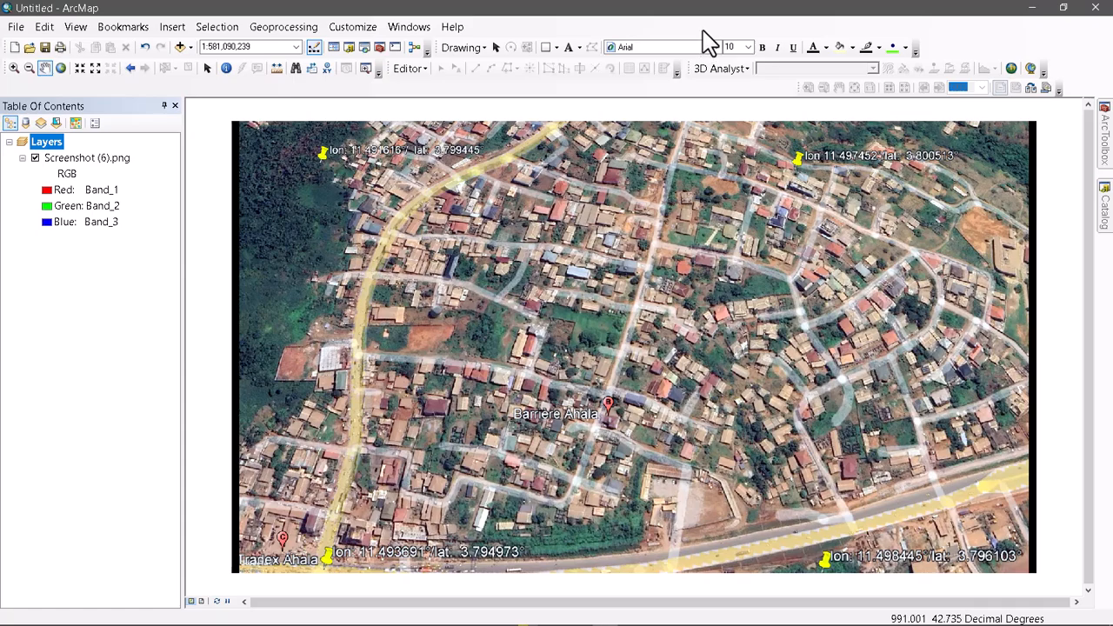
Display the Georeferencing toolbar and dock it in the row beside the Layout tools above the map
right_click(705, 39)
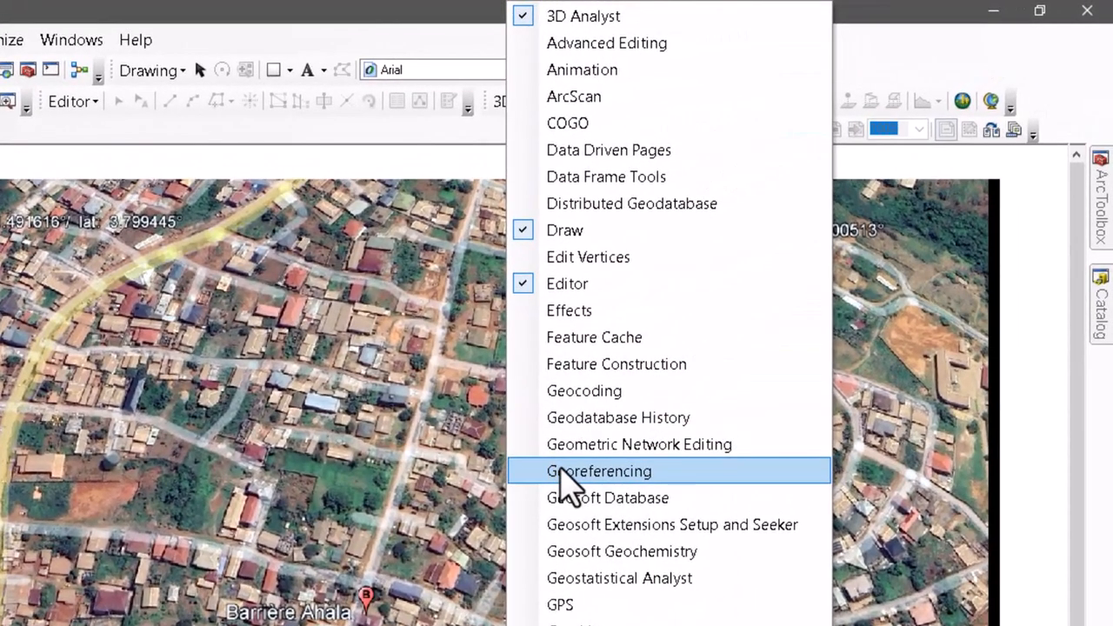
click(561, 470)
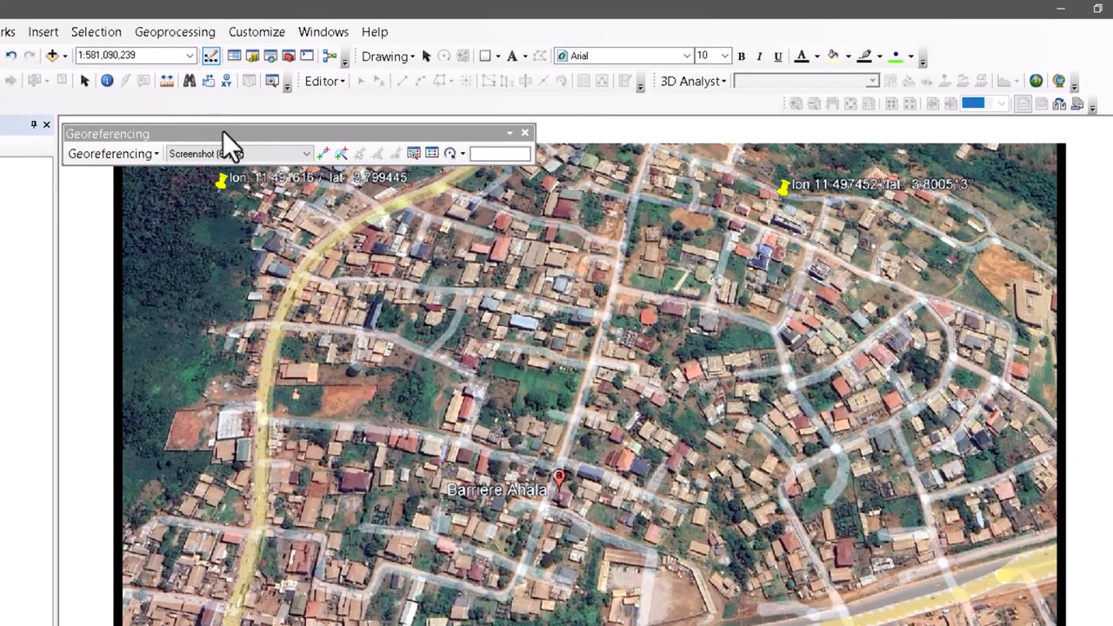
drag(223, 130, 281, 90)
drag(470, 94, 405, 93)
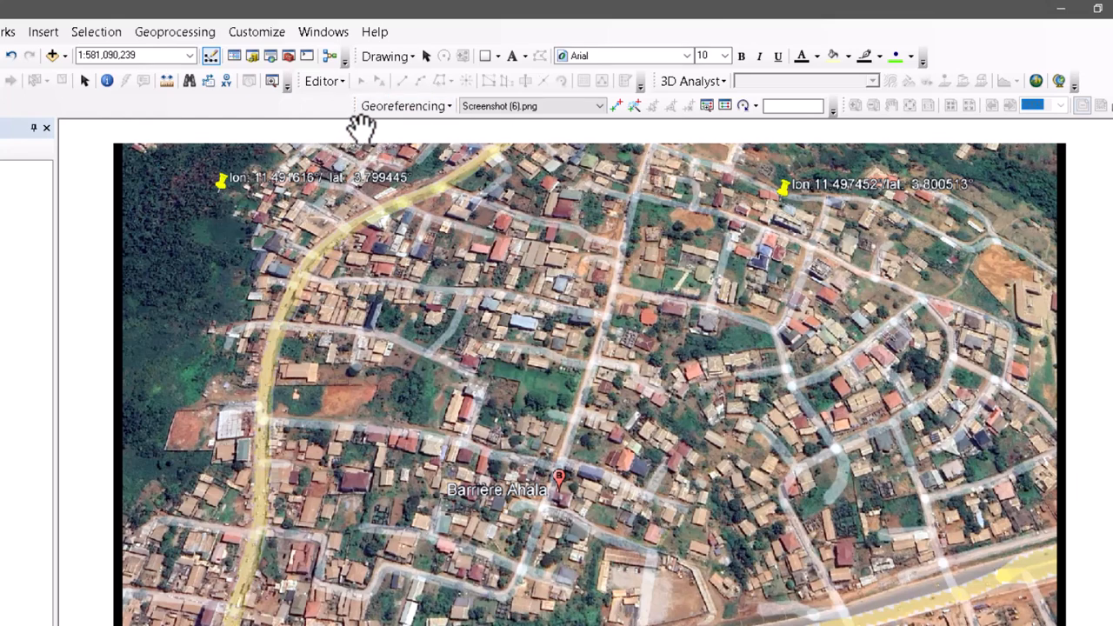
drag(348, 105, 313, 105)
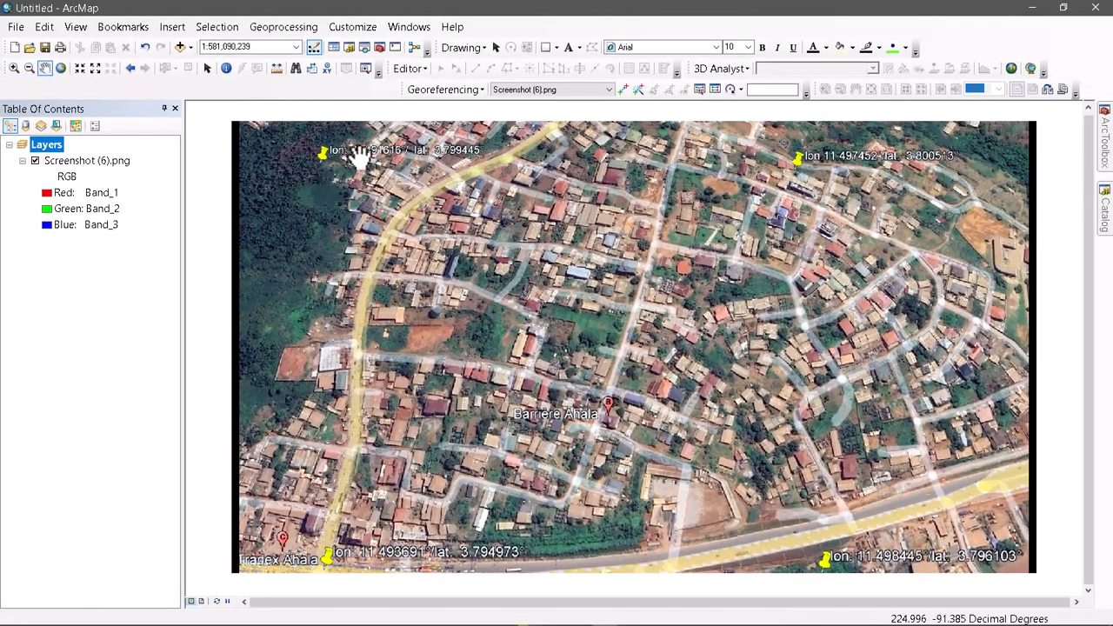
click(486, 89)
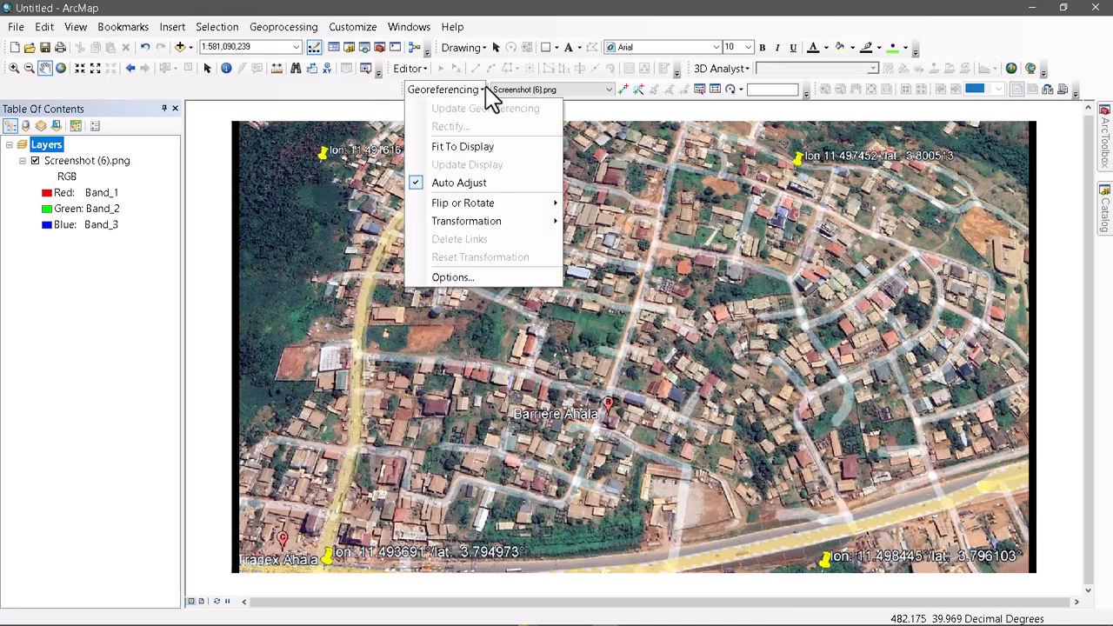
click(487, 90)
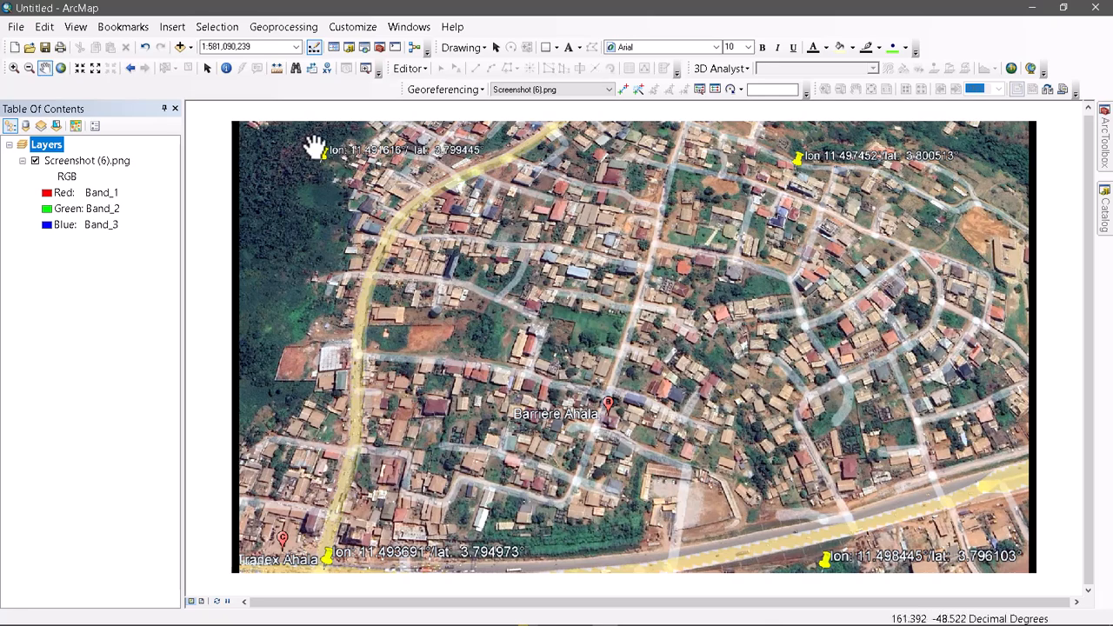
Start adding control points to Screenshot (6).png by placing the first source point at the tip of the pin marked lon 11.491616° / lat 3.799445°
scroll(316, 144, up, 3)
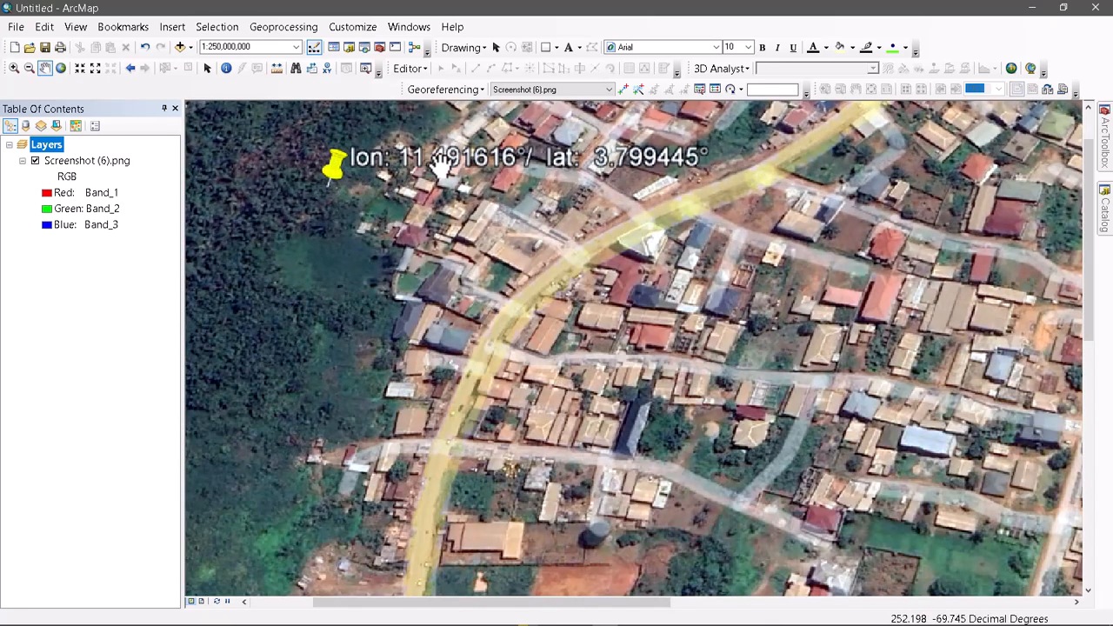
scroll(490, 174, down, 2)
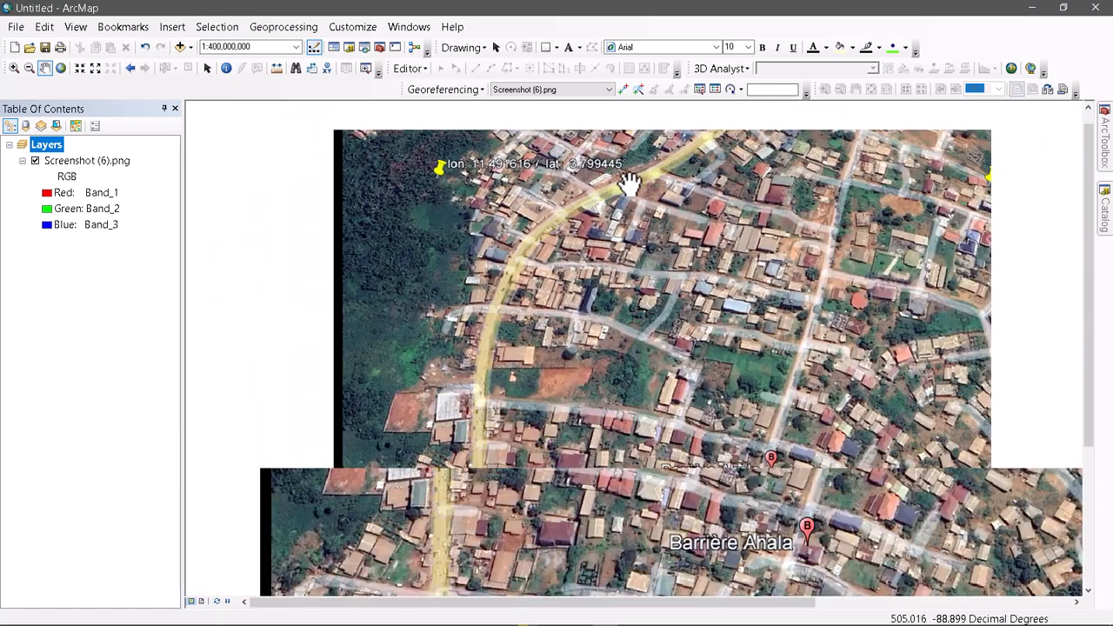
scroll(816, 261, down, 1)
drag(816, 271, 703, 263)
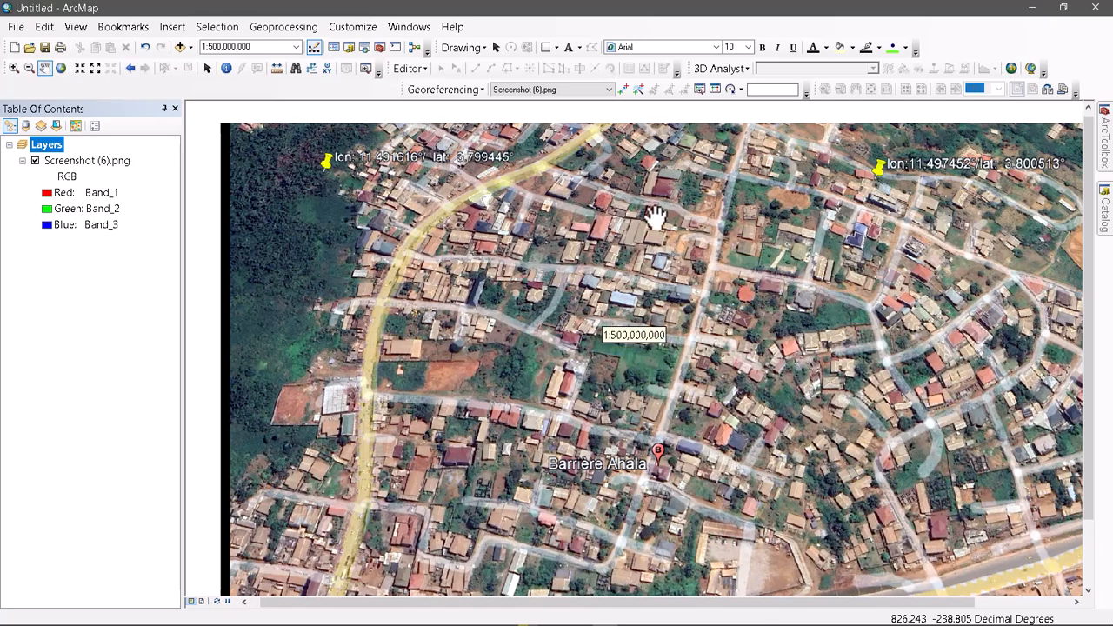
click(60, 70)
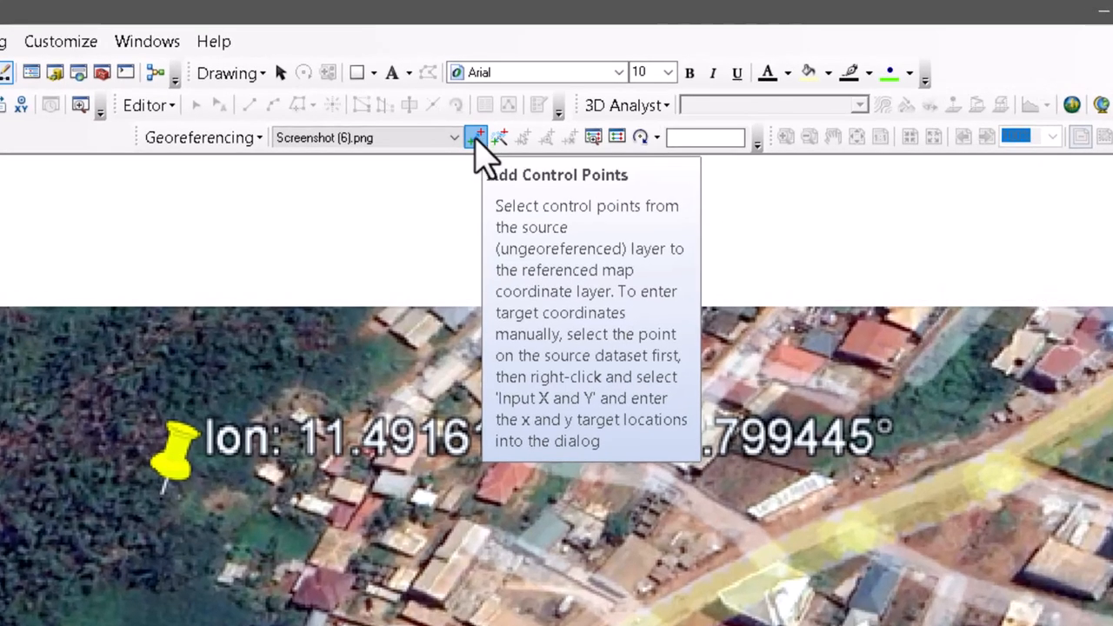
click(476, 139)
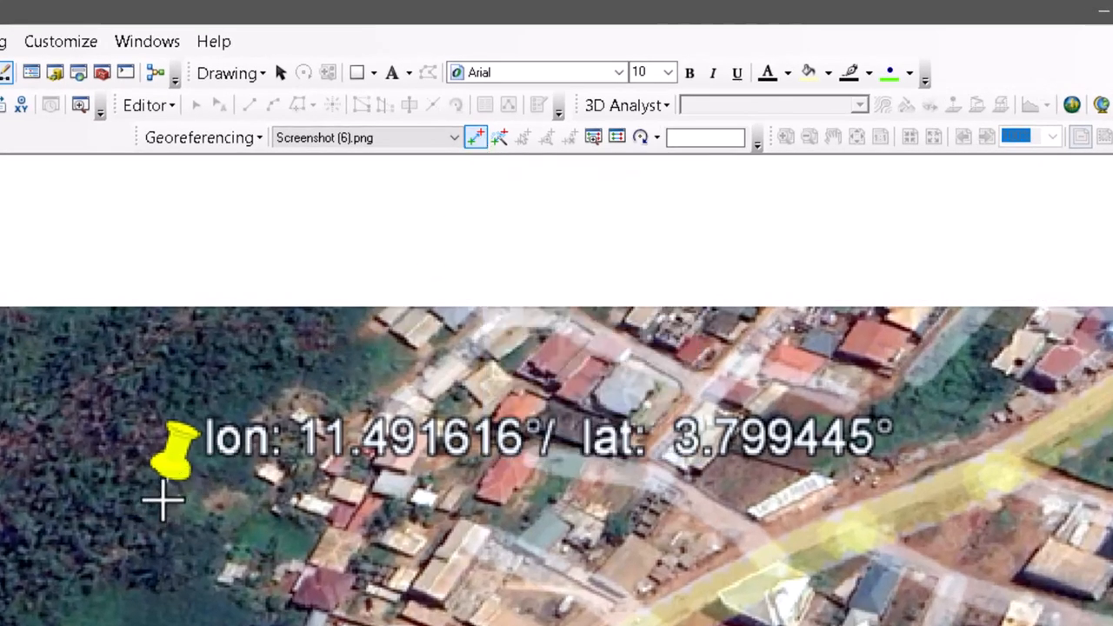
click(161, 500)
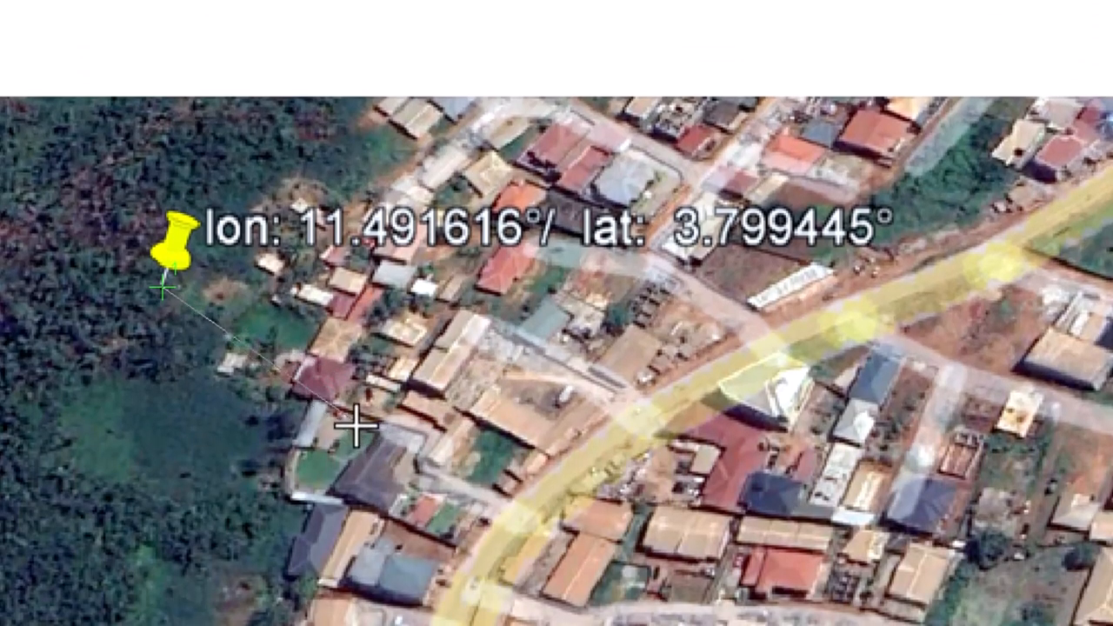
Enter the first control point's target coordinates as X 11.491616 and Y 3.799445
right_click(358, 431)
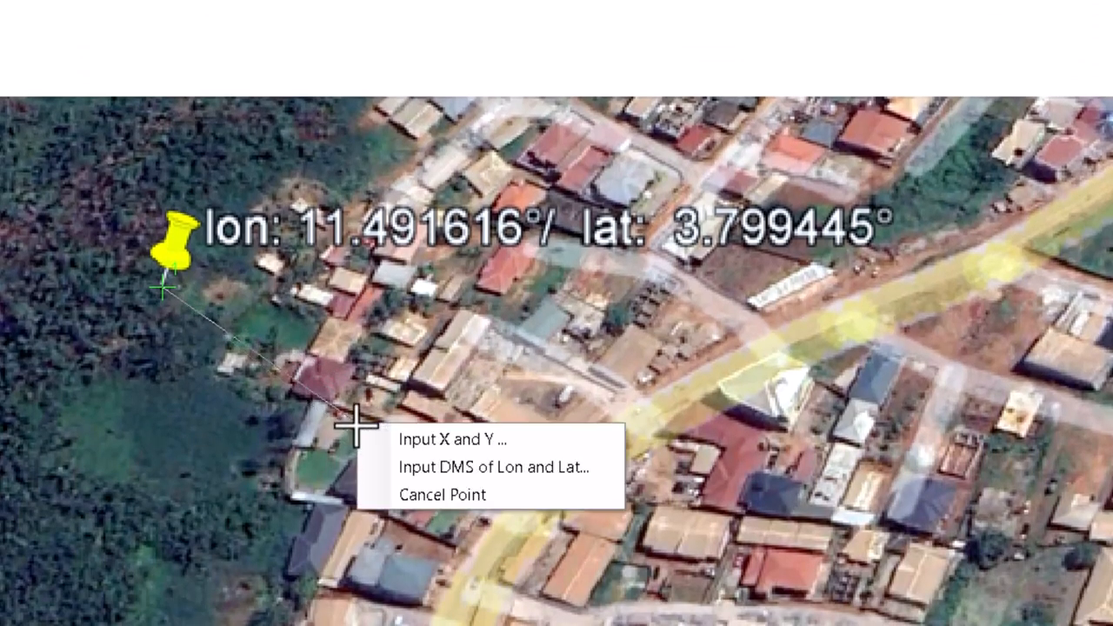
click(448, 445)
drag(340, 224, 409, 387)
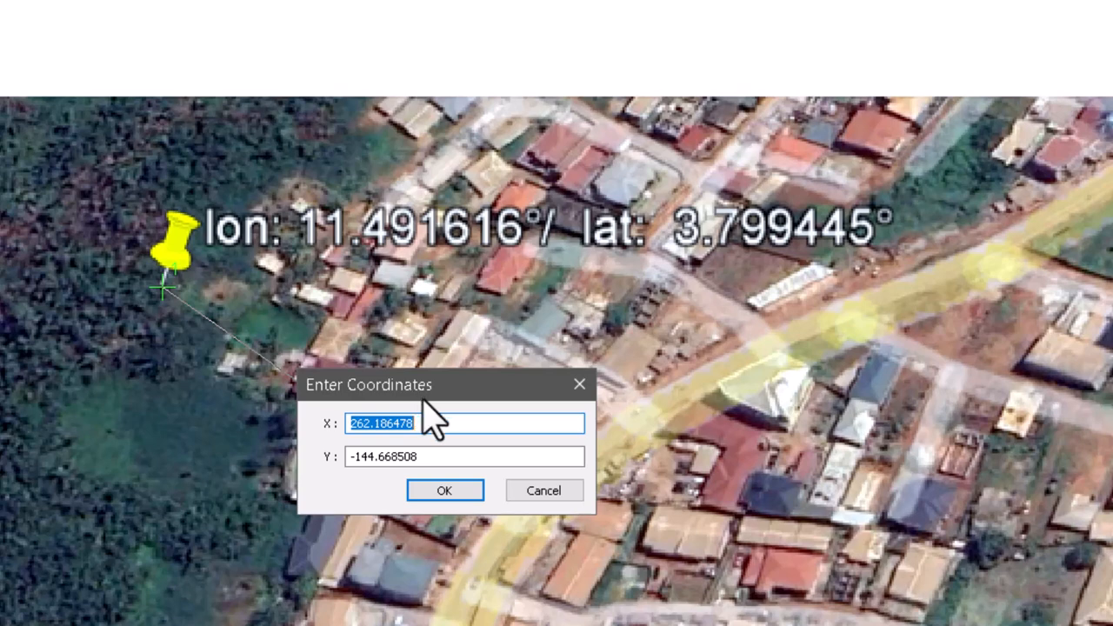
key(End)
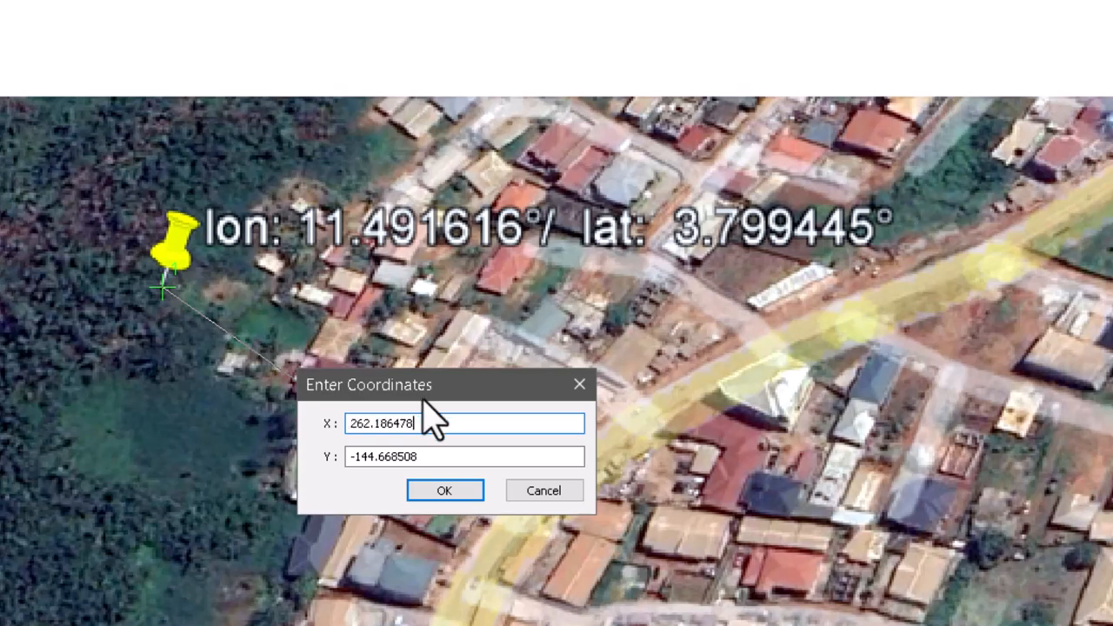
drag(430, 423, 323, 447)
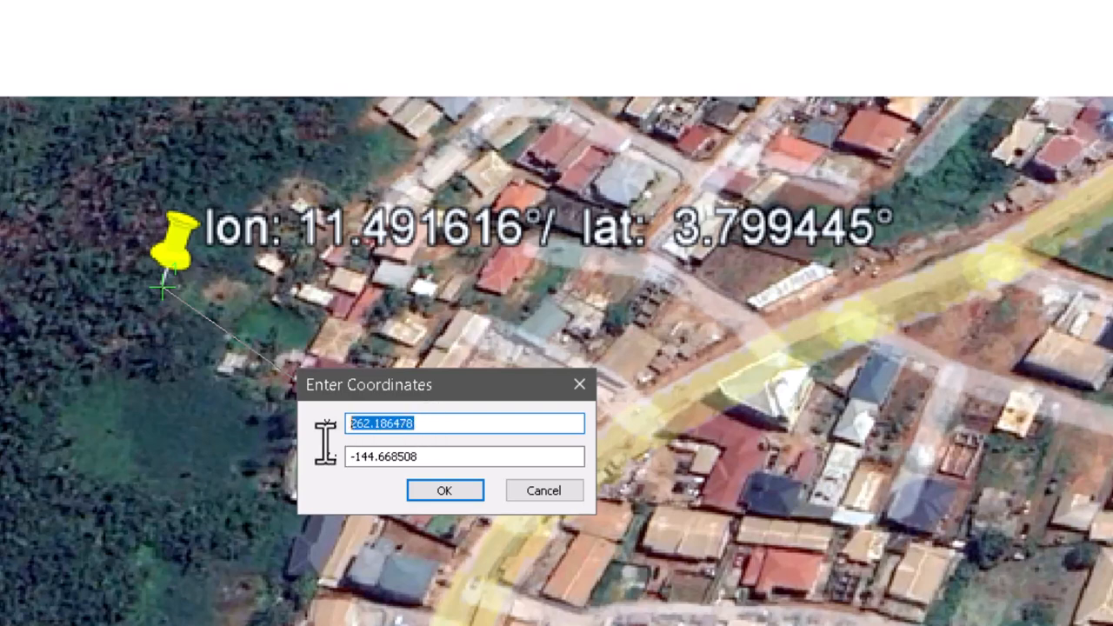
key(BackSpace)
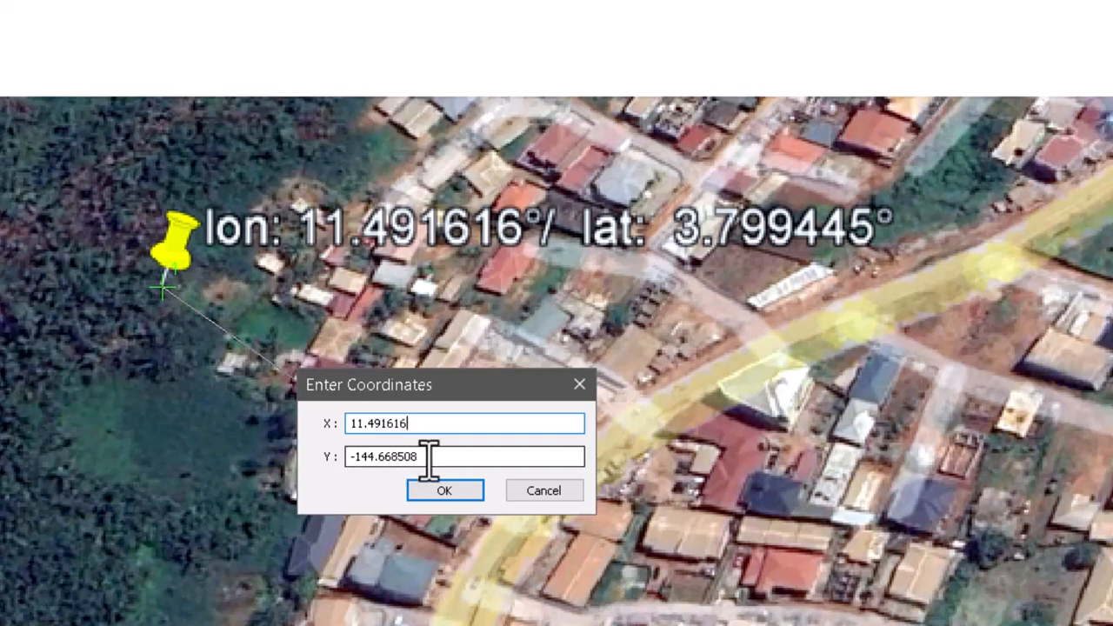
key(Tab)
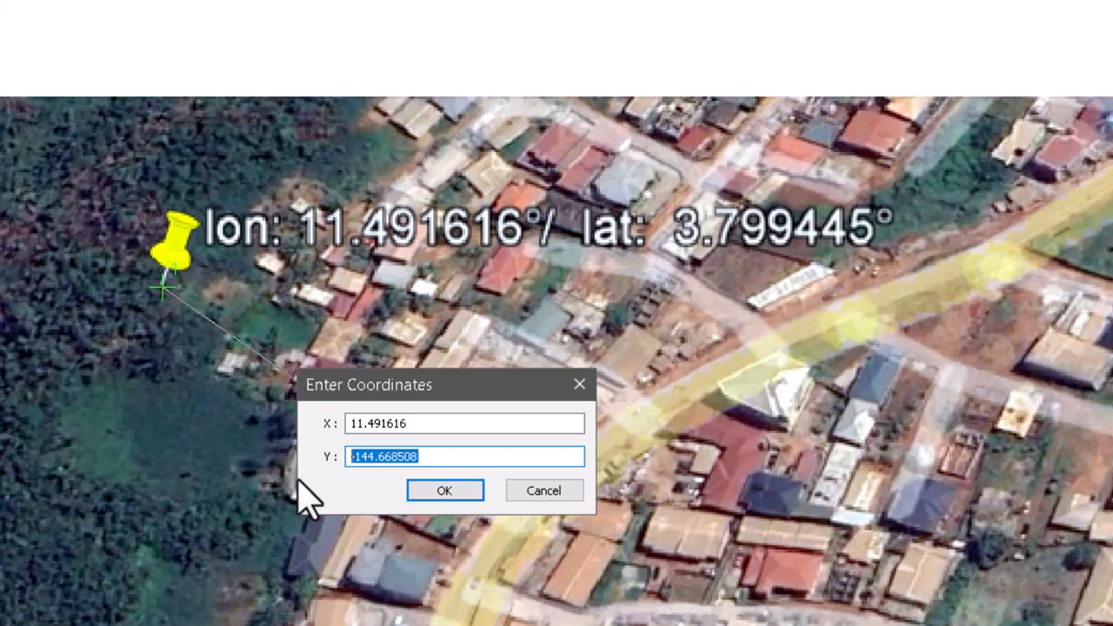
text(3.799)
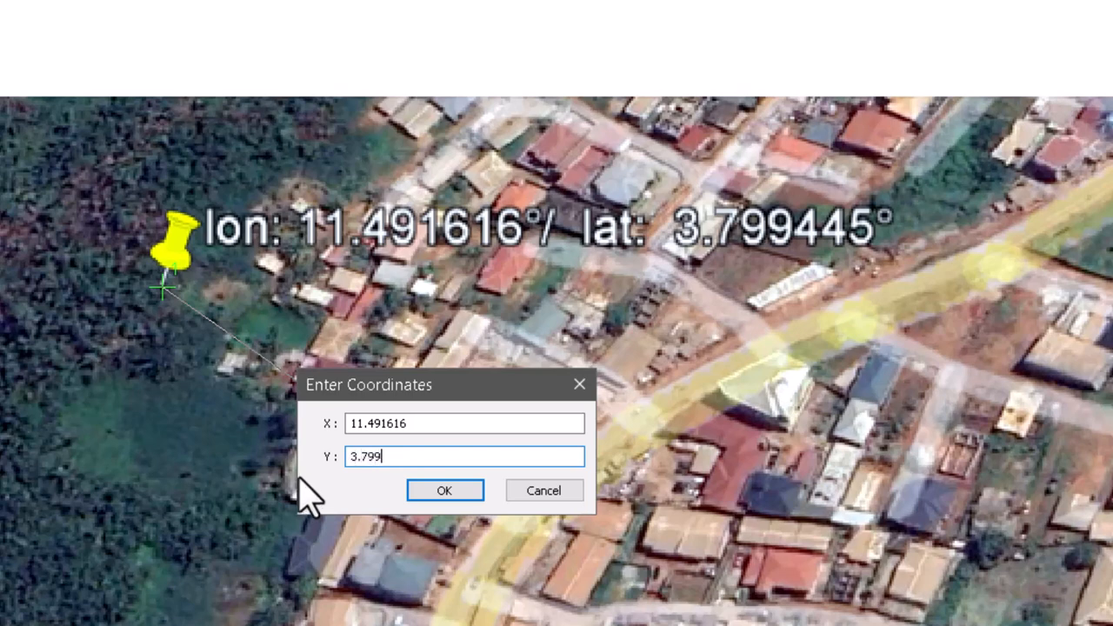
text(445)
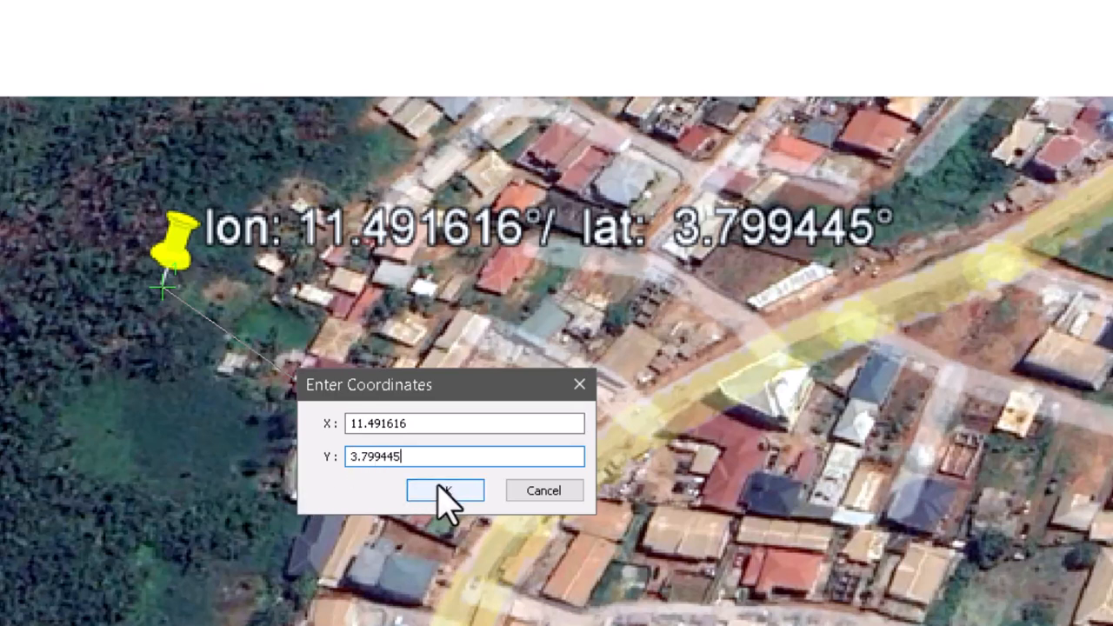
click(446, 492)
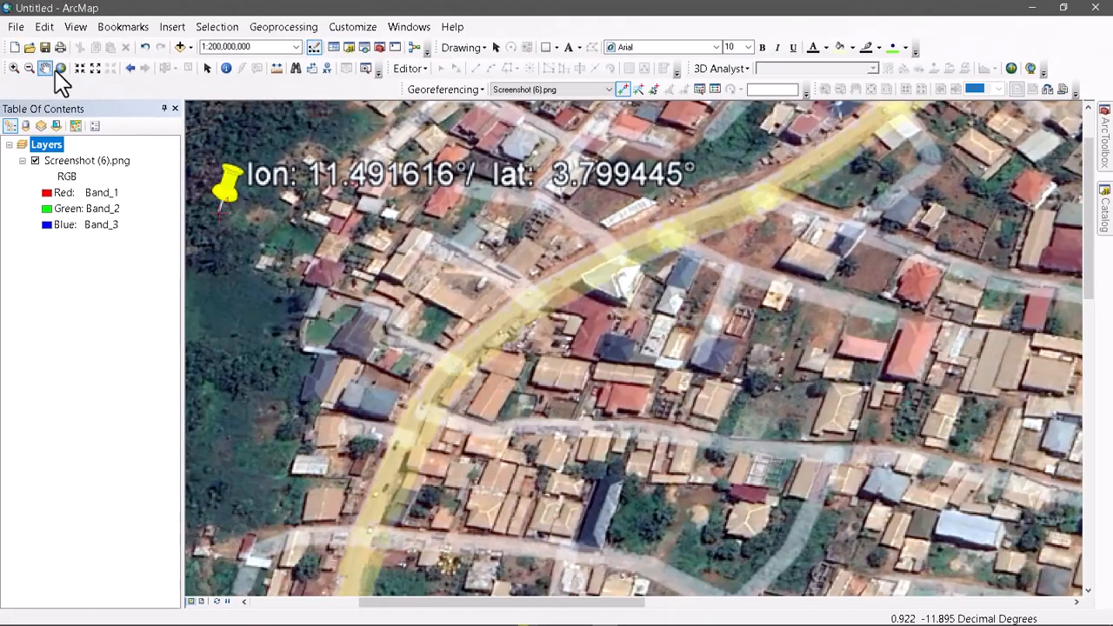
Place the second control point at the tip of the pin marked lon 11.497452° / lat 3.800513°
click(60, 70)
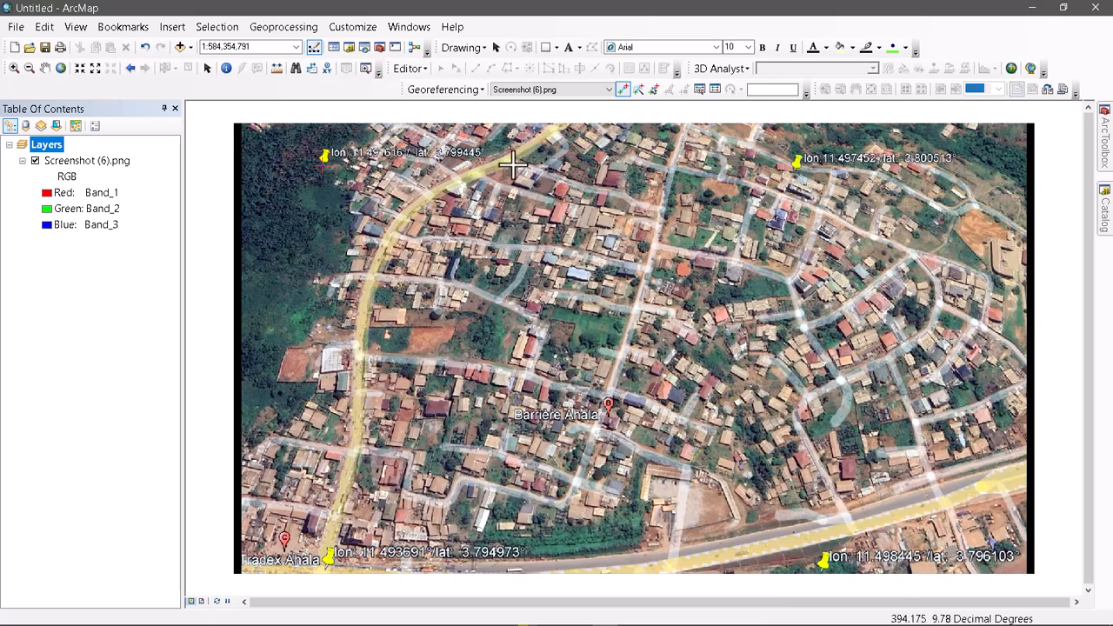
scroll(875, 157, up, 1)
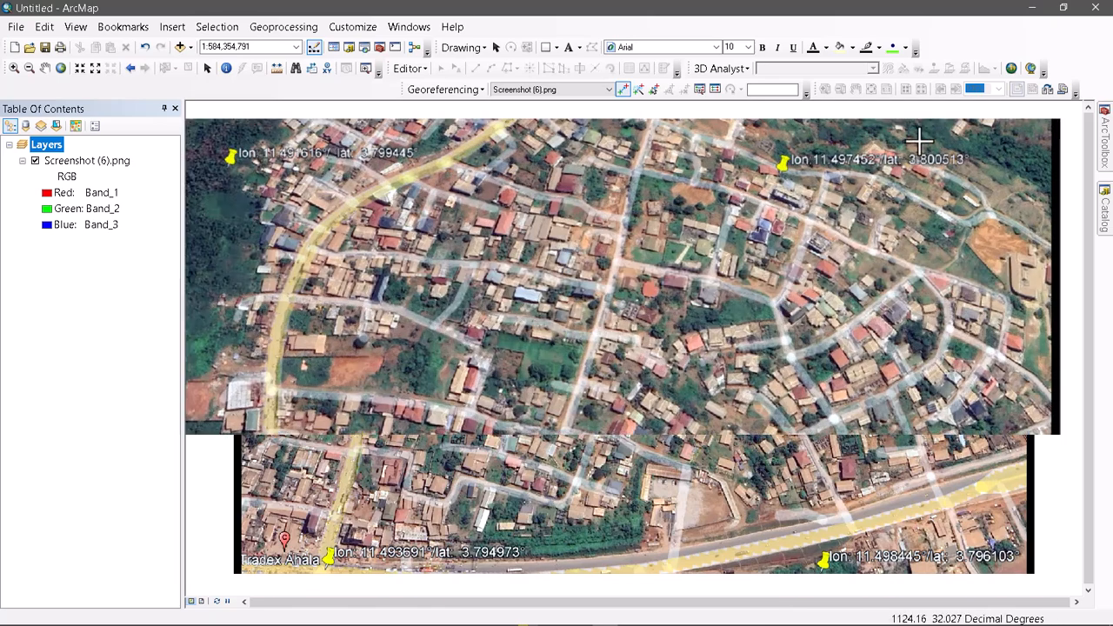
scroll(1031, 150, up, 2)
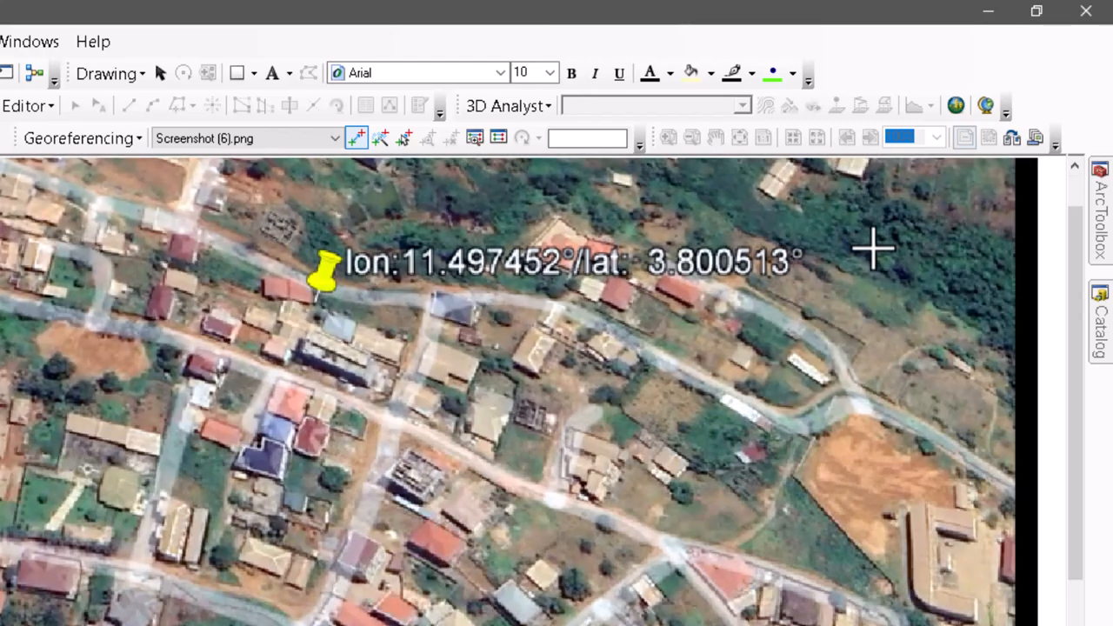
scroll(953, 168, up, 1)
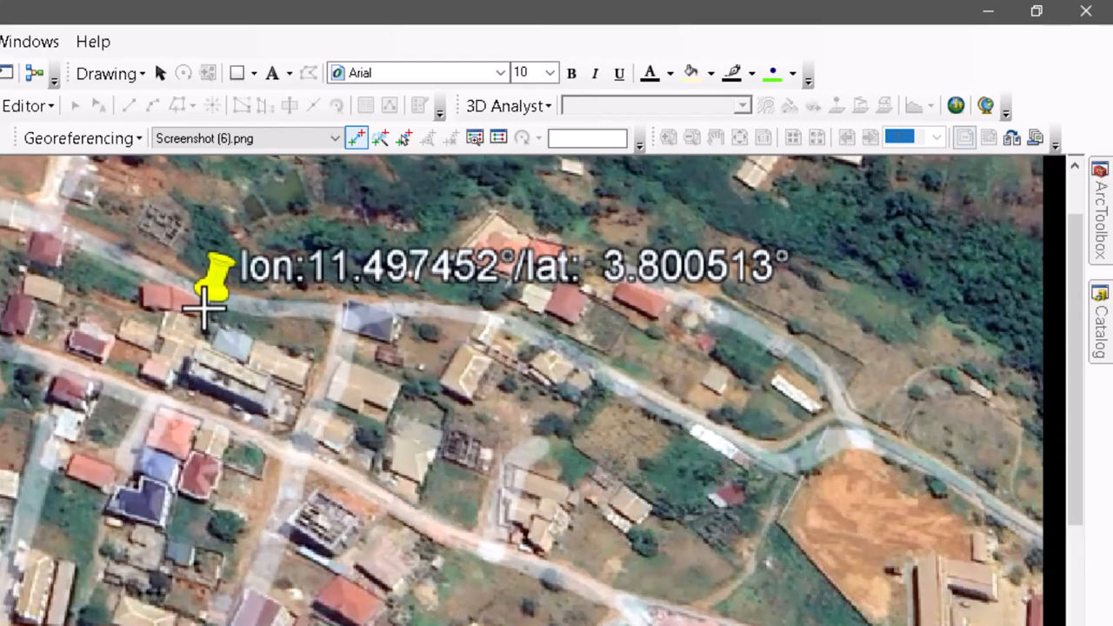
scroll(213, 300, up, 1)
drag(658, 330, 490, 432)
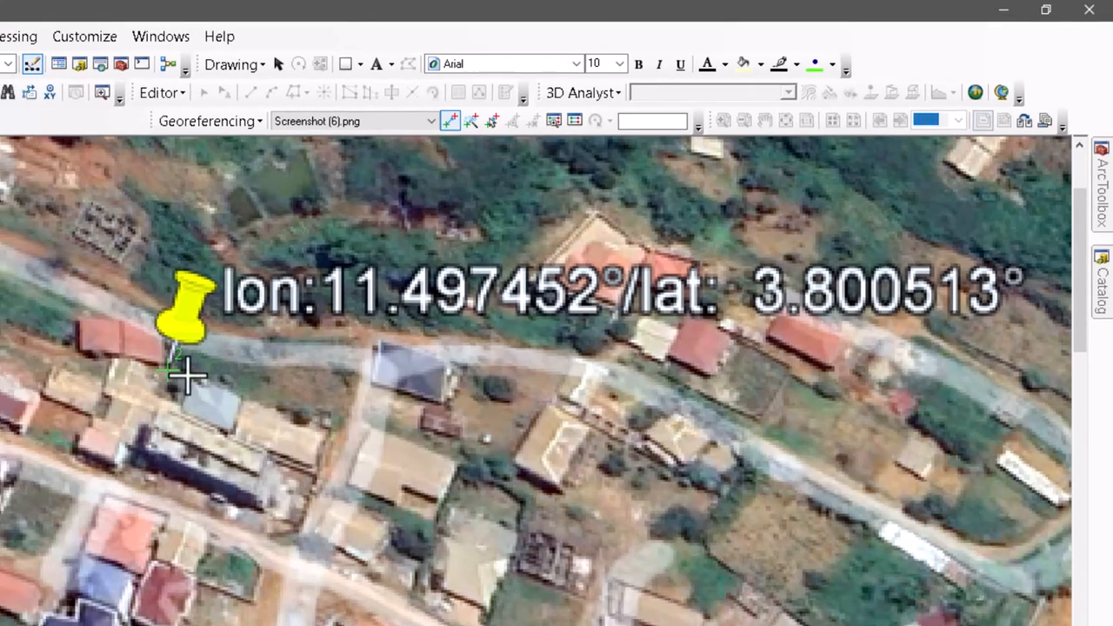
click(35, 424)
Enter the second control point's target coordinates as X 11.497452 and Y 3.800513
right_click(320, 484)
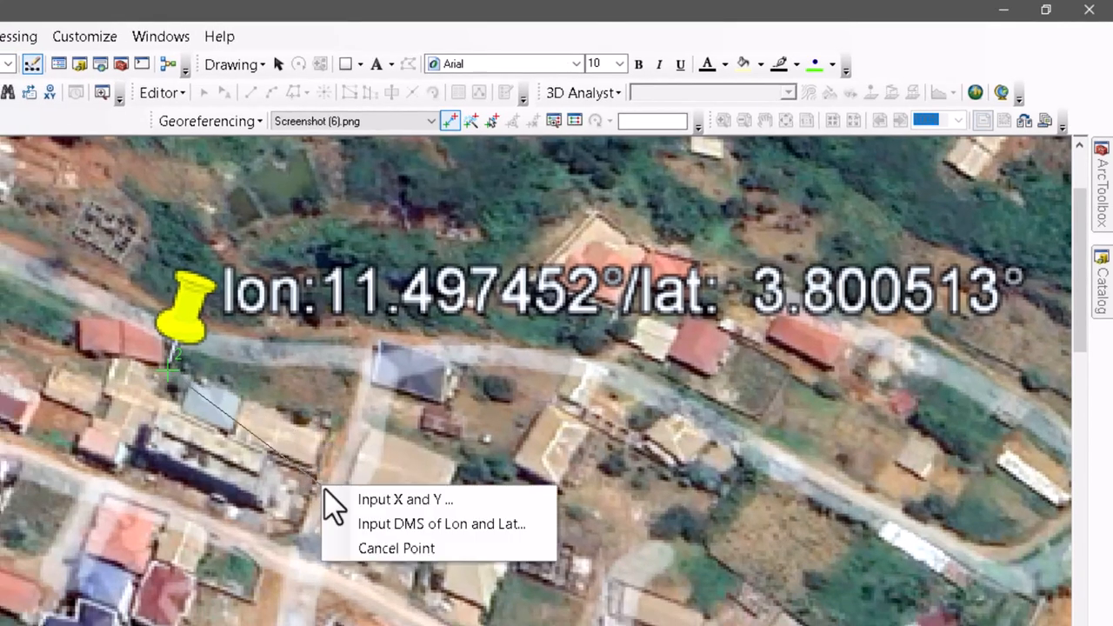
click(363, 501)
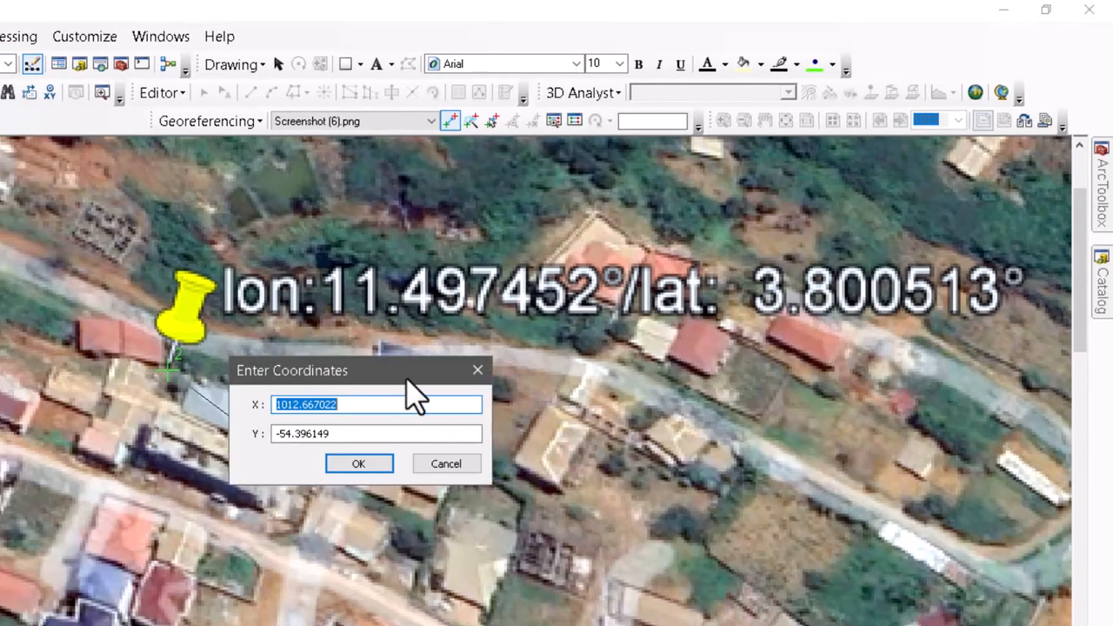
drag(406, 380, 469, 443)
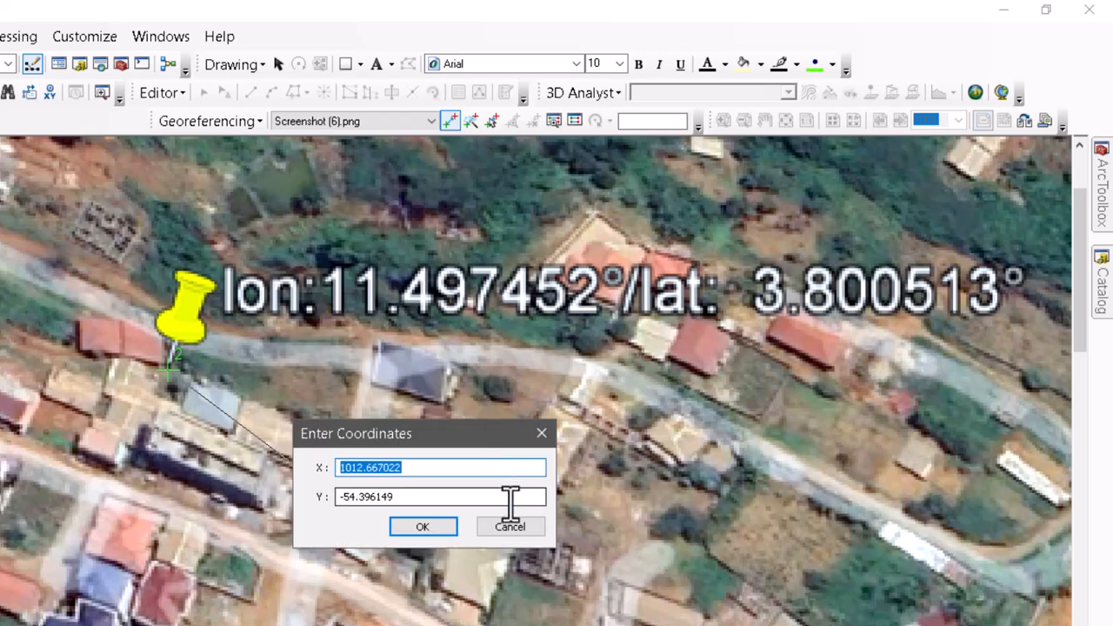
text(11.49)
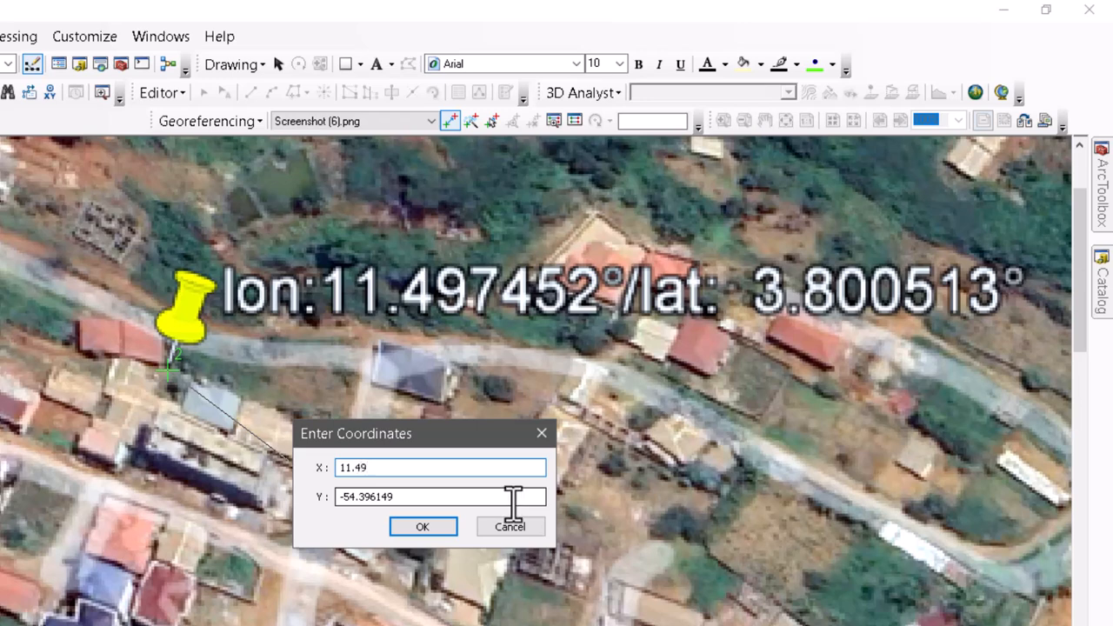
text(2)
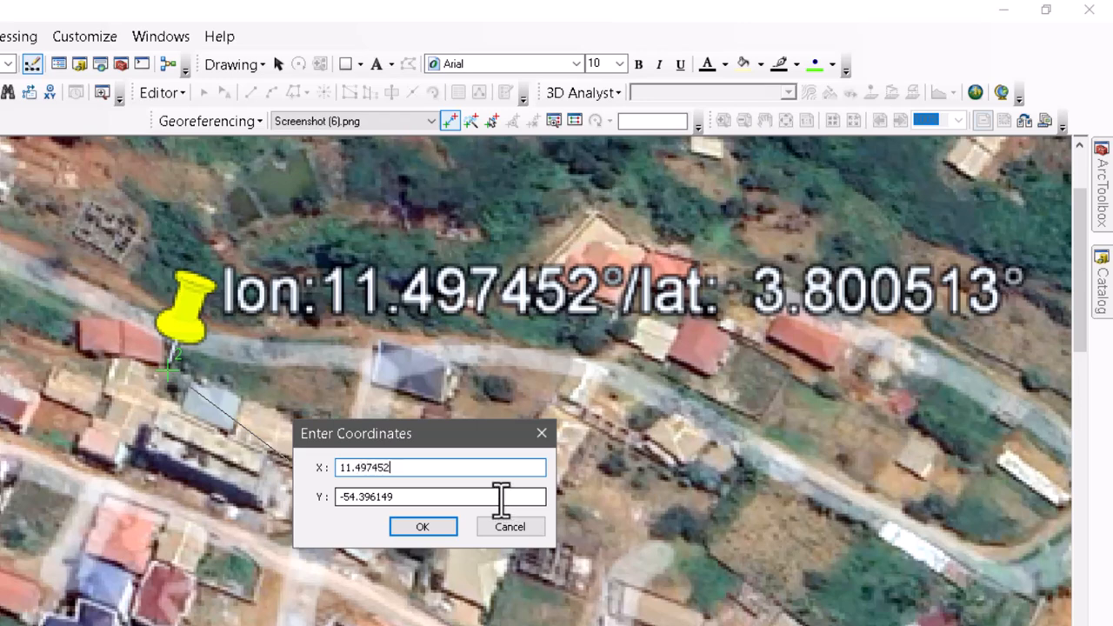
drag(435, 495, 323, 497)
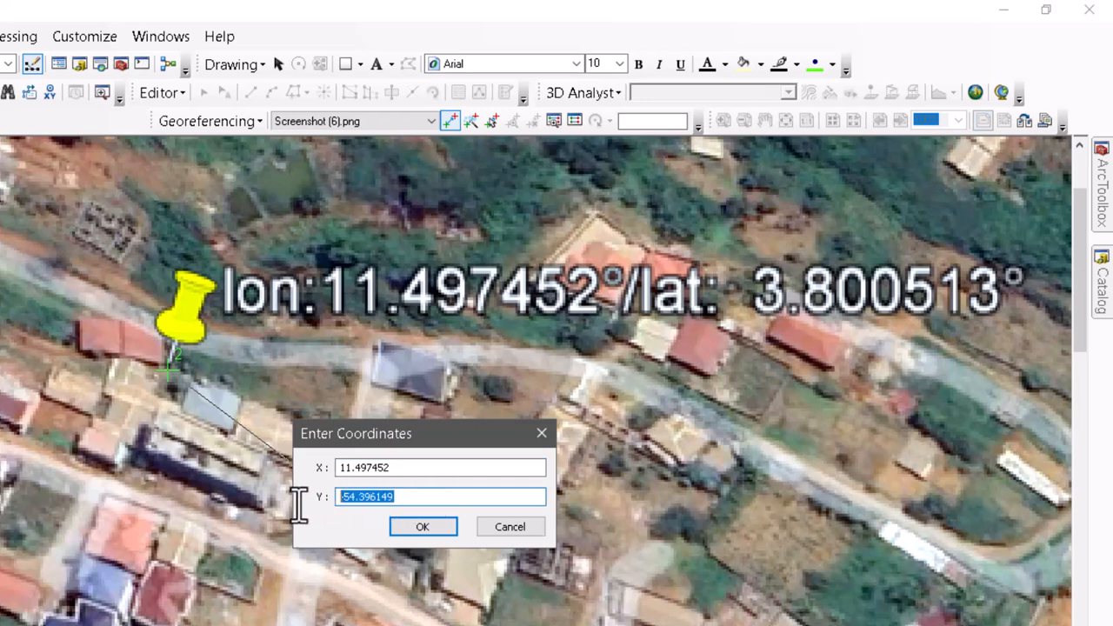
text(3.800)
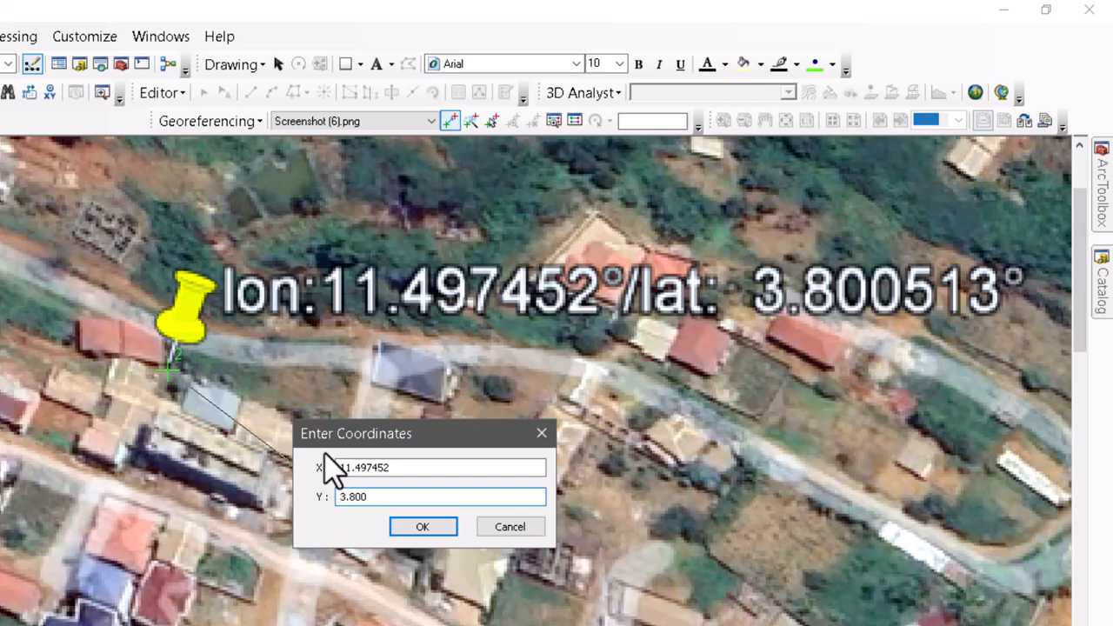
text(513)
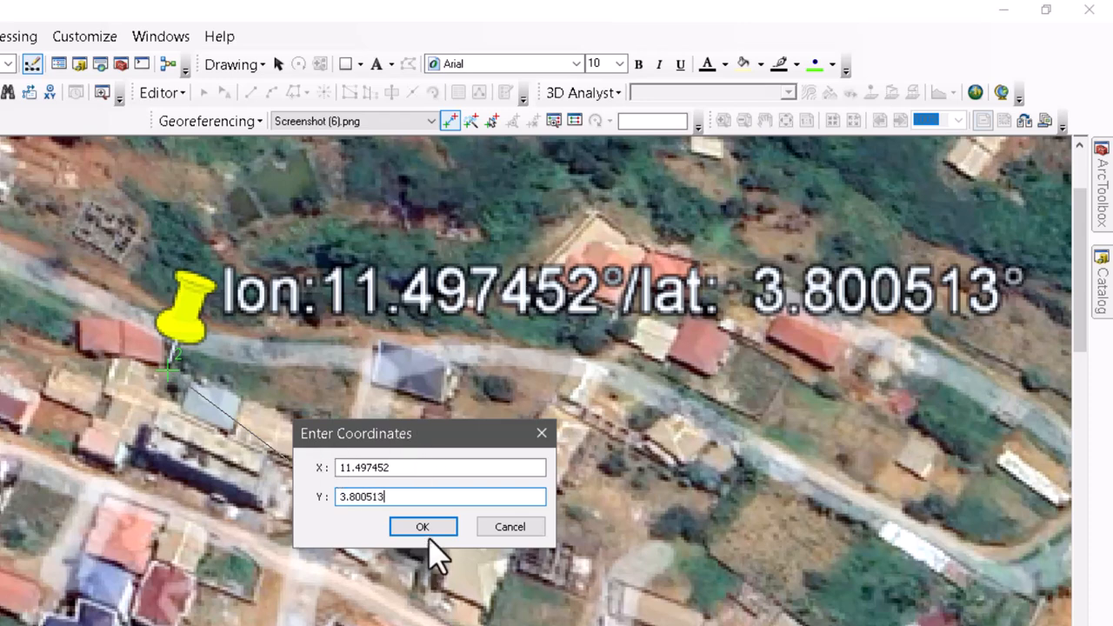
click(432, 527)
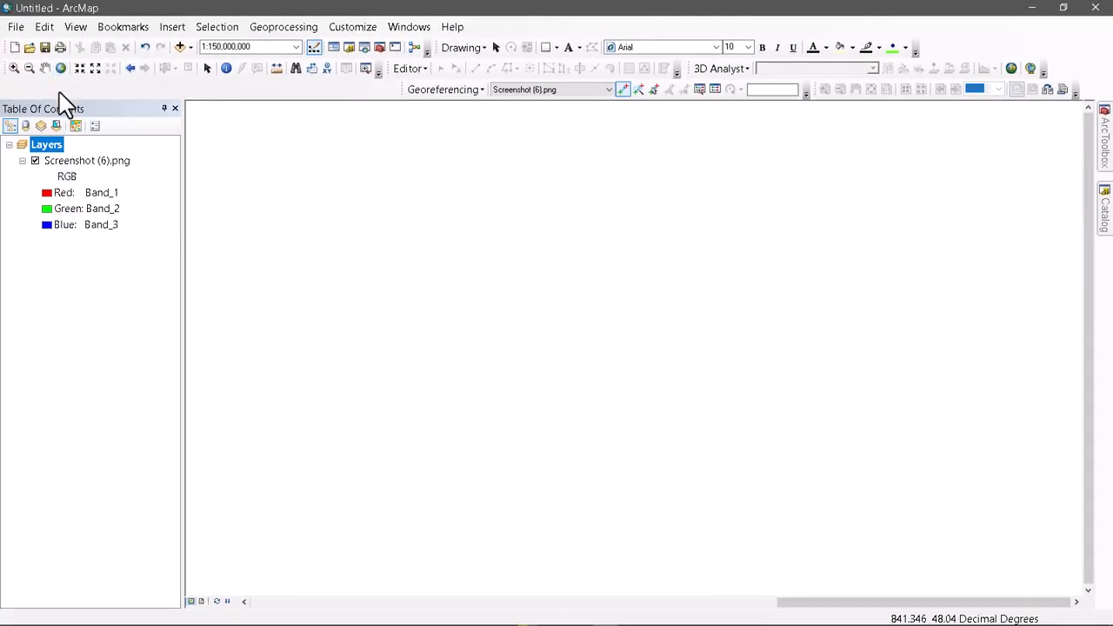
Place the third control point at the tip of the pin marked lon 11.498445° / lat 3.796103°
click(73, 163)
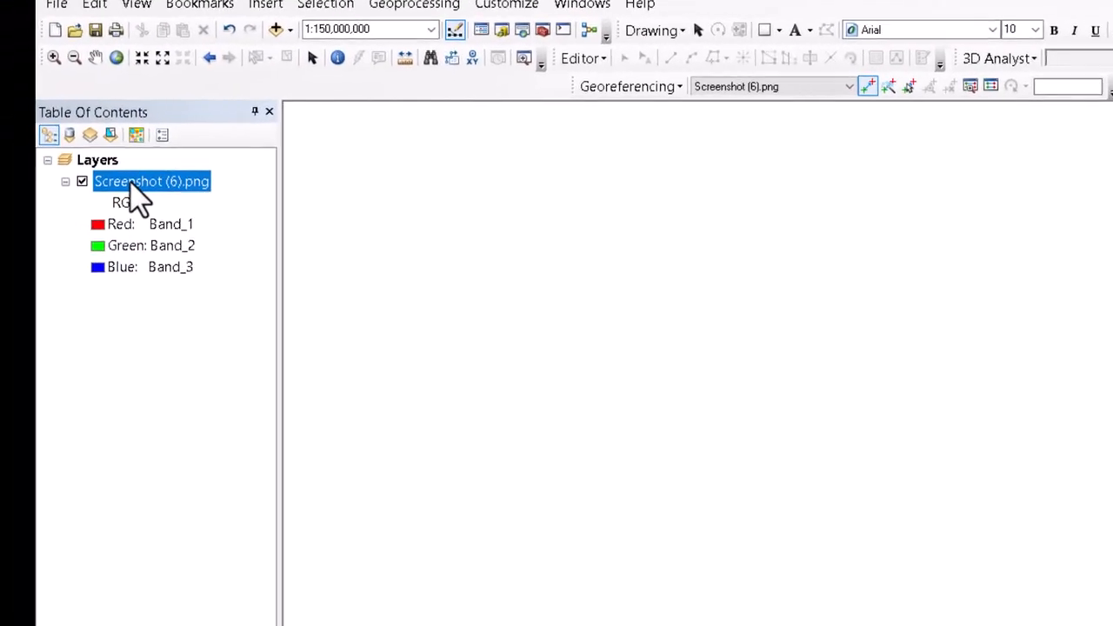
right_click(72, 161)
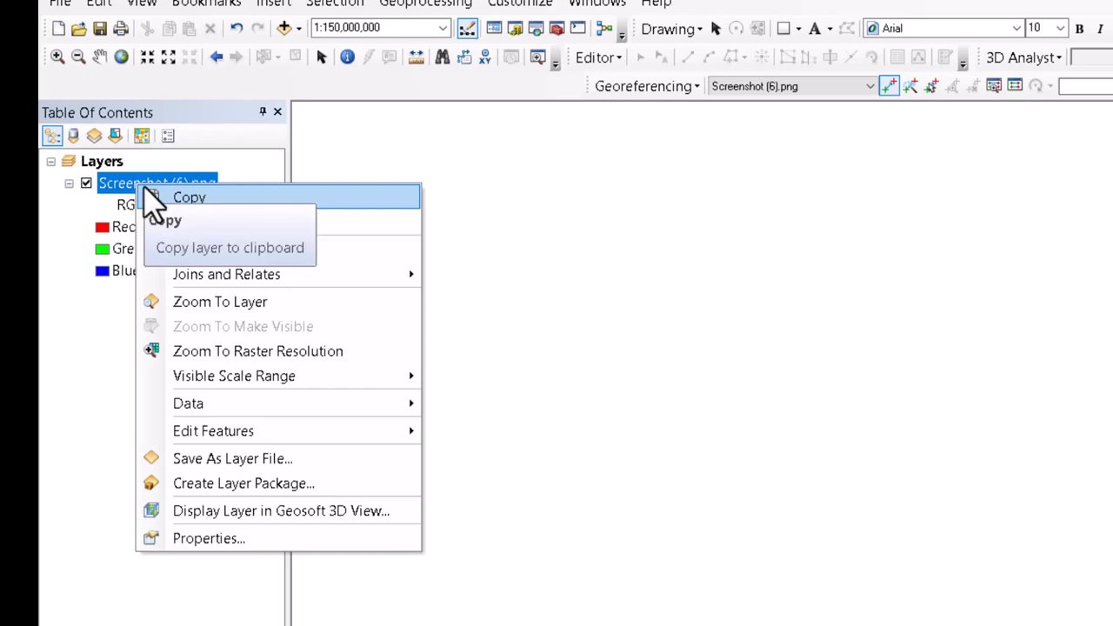
click(186, 300)
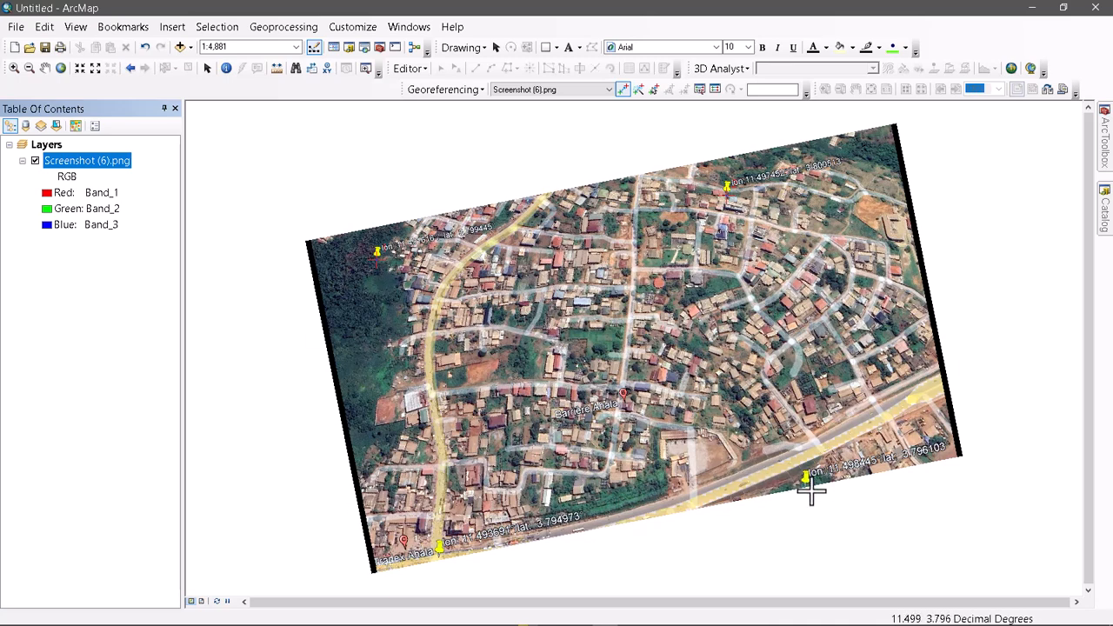
scroll(805, 505, down, 3)
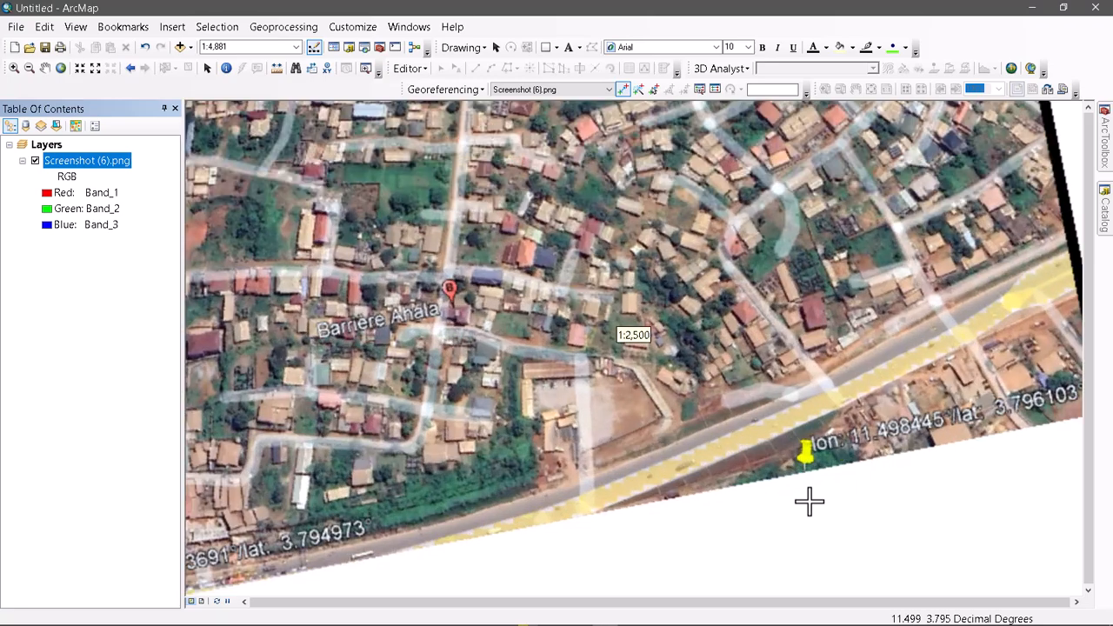
scroll(808, 503, down, 3)
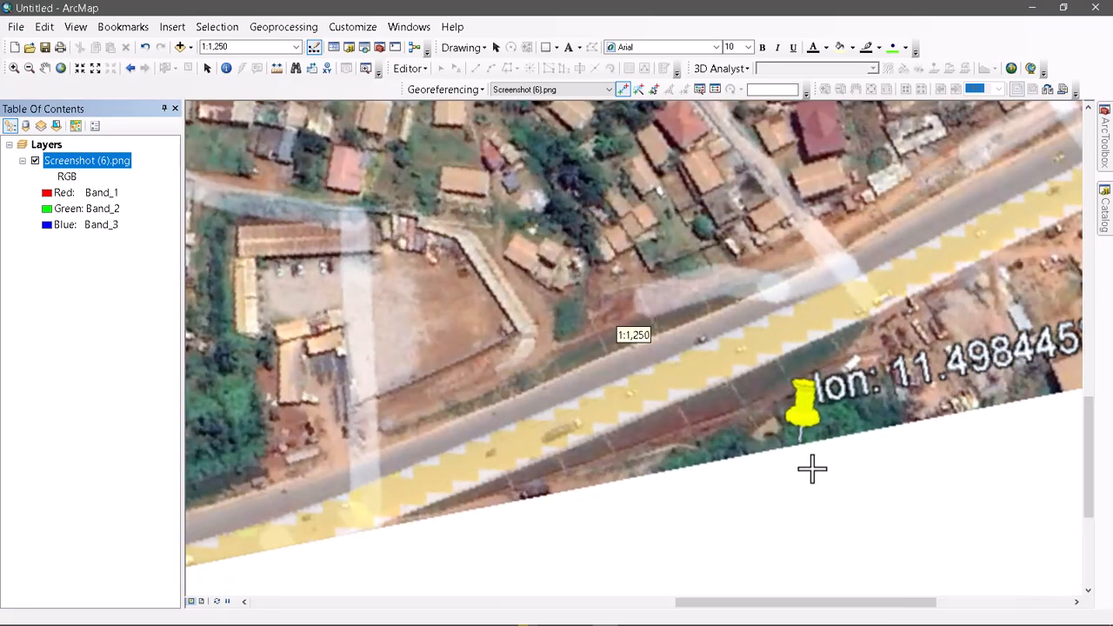
drag(833, 322, 449, 340)
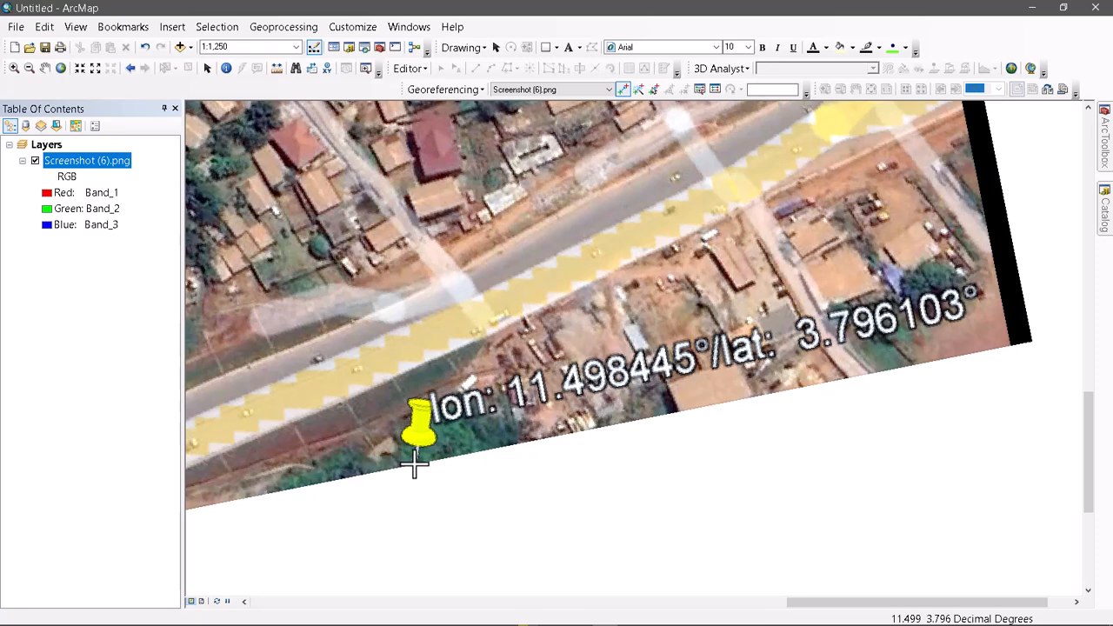
click(414, 463)
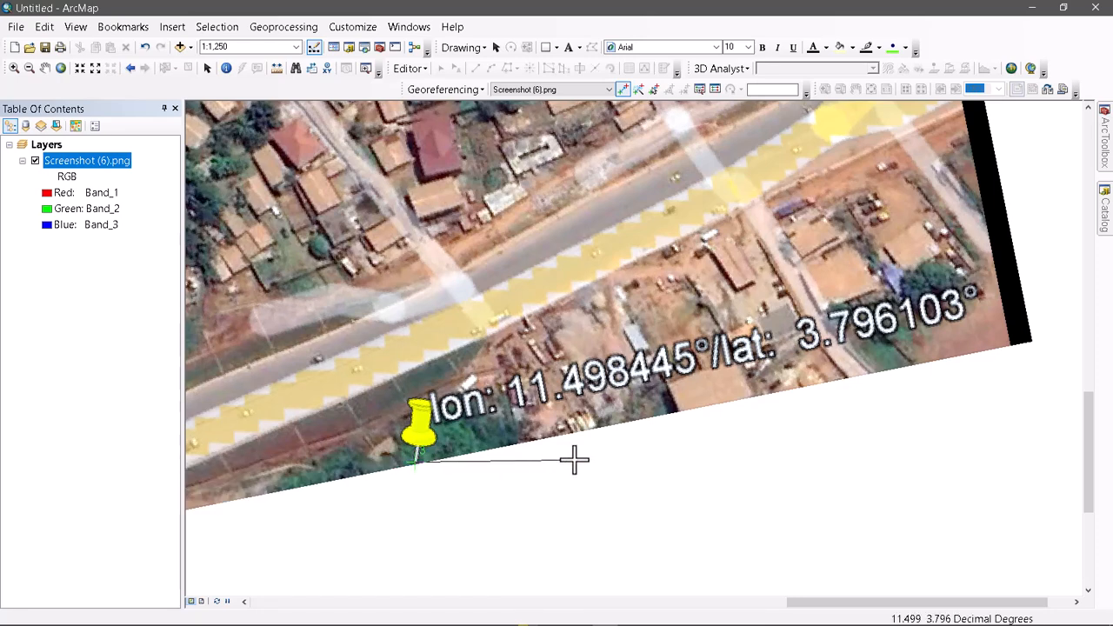
Enter the third control point's target coordinates as X 11.498445 and Y 3.796103
right_click(599, 479)
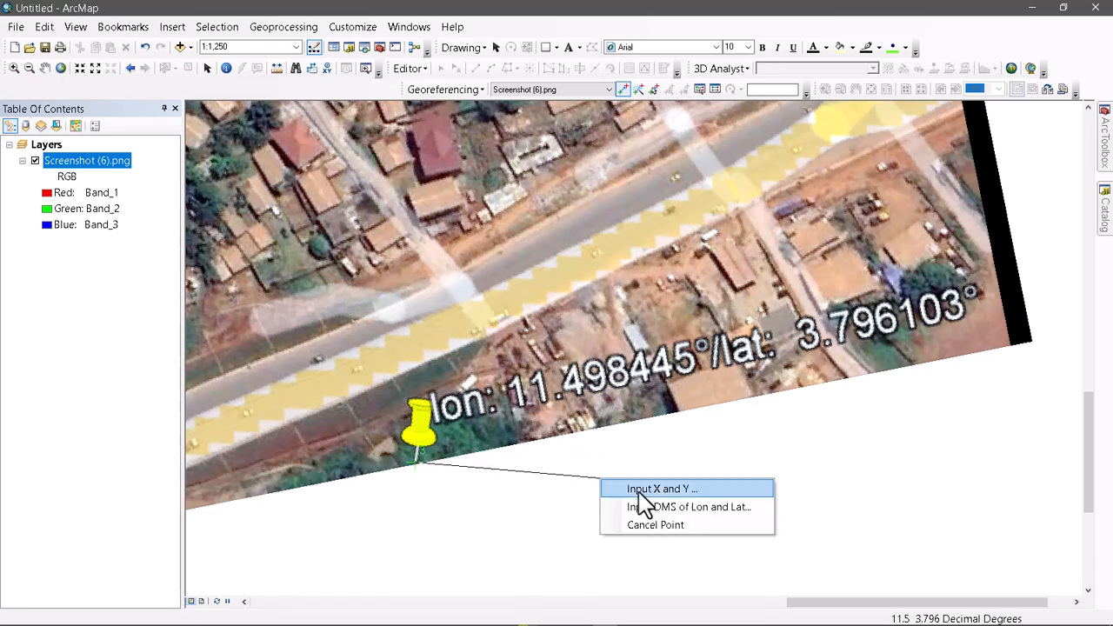
click(641, 491)
drag(571, 279, 576, 231)
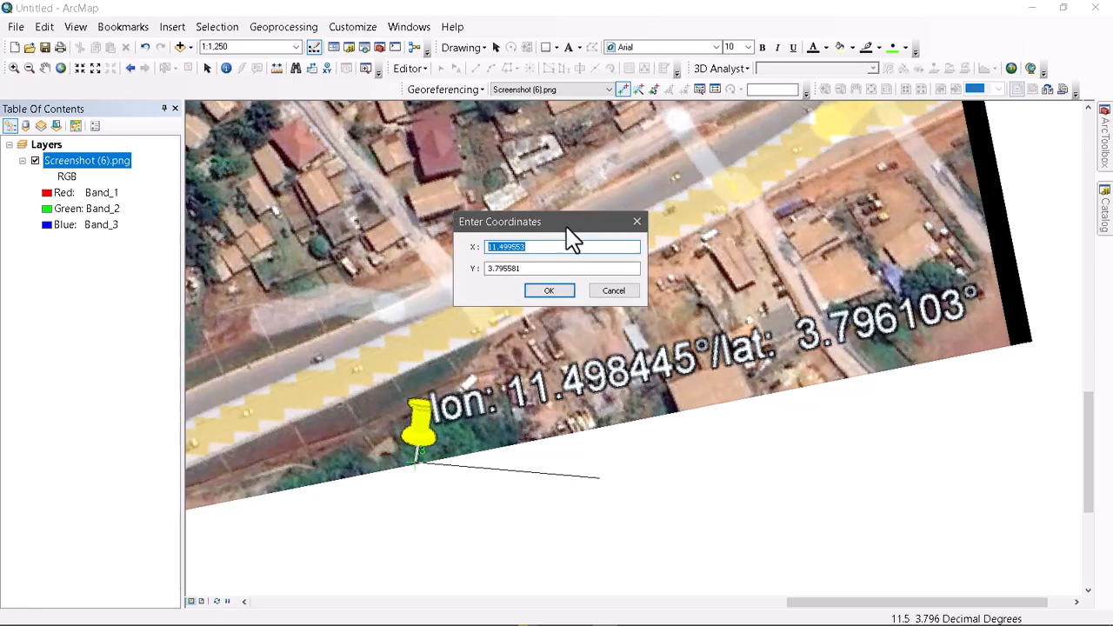
text(11)
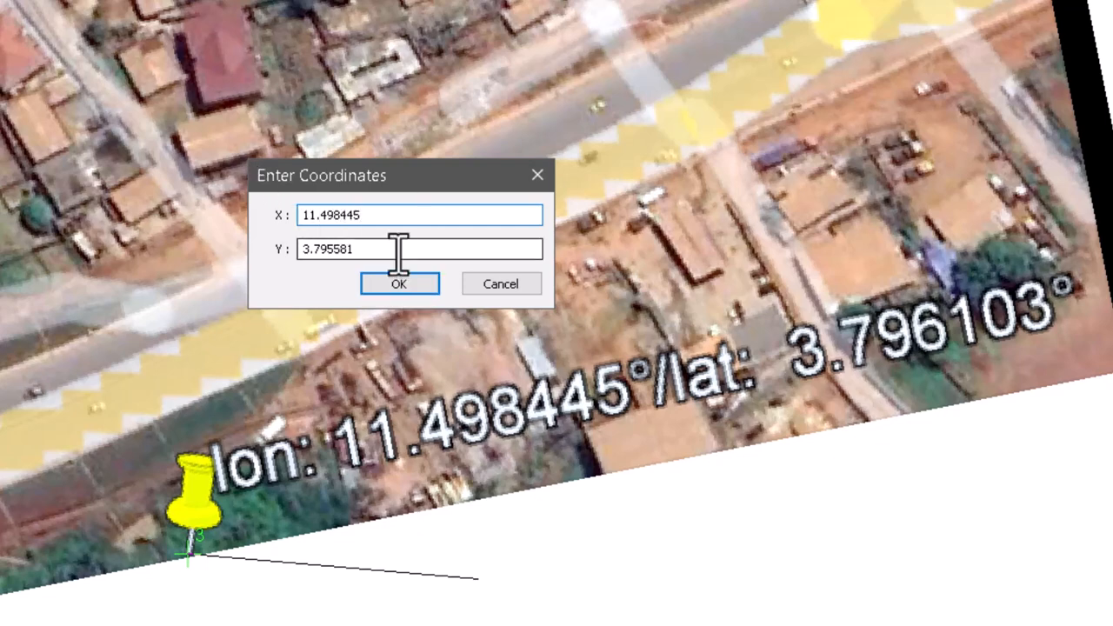
drag(397, 249, 293, 254)
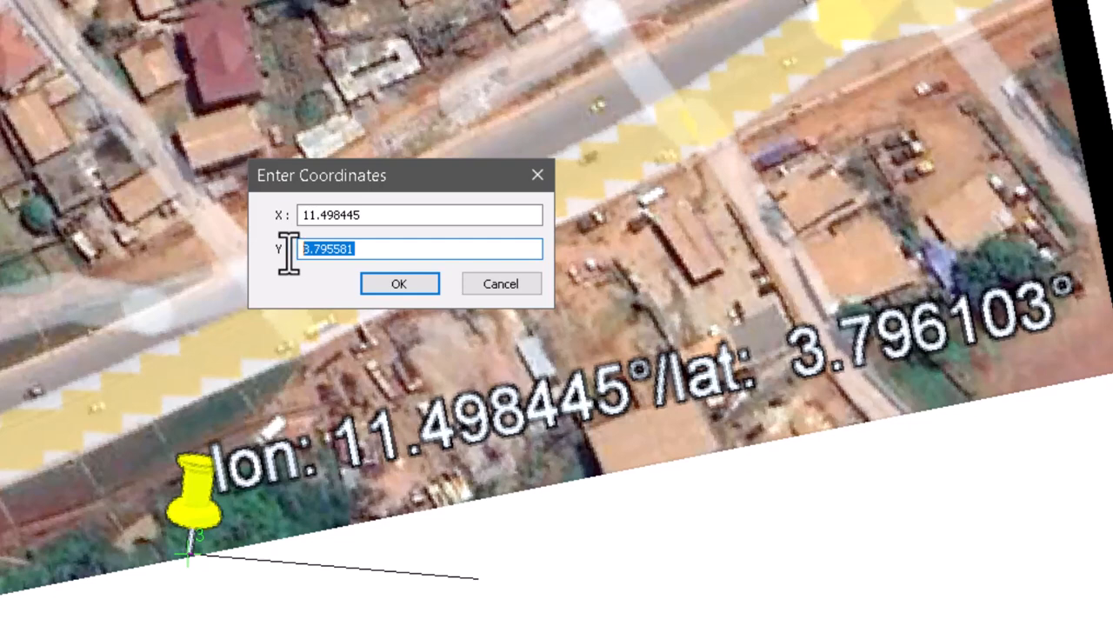
text(3.)
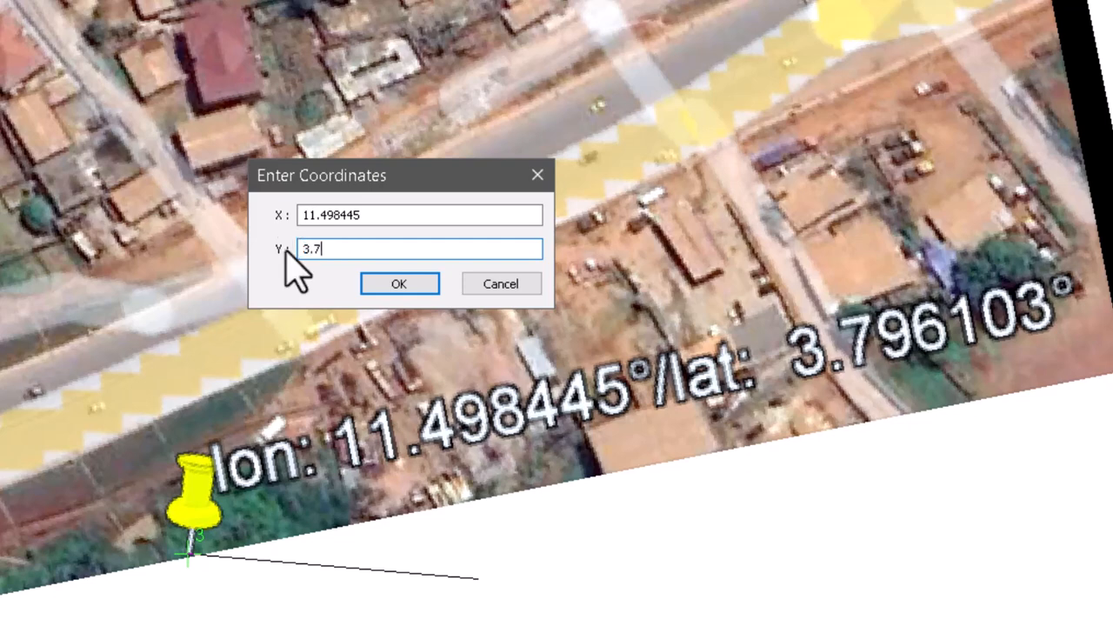
text(7961)
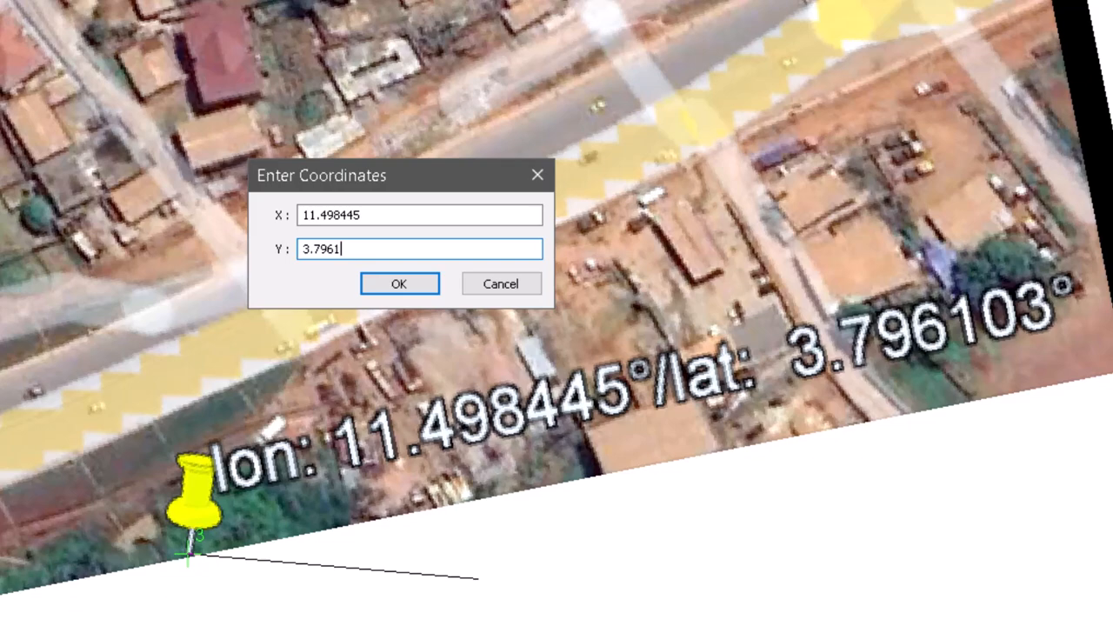
text(03)
click(376, 288)
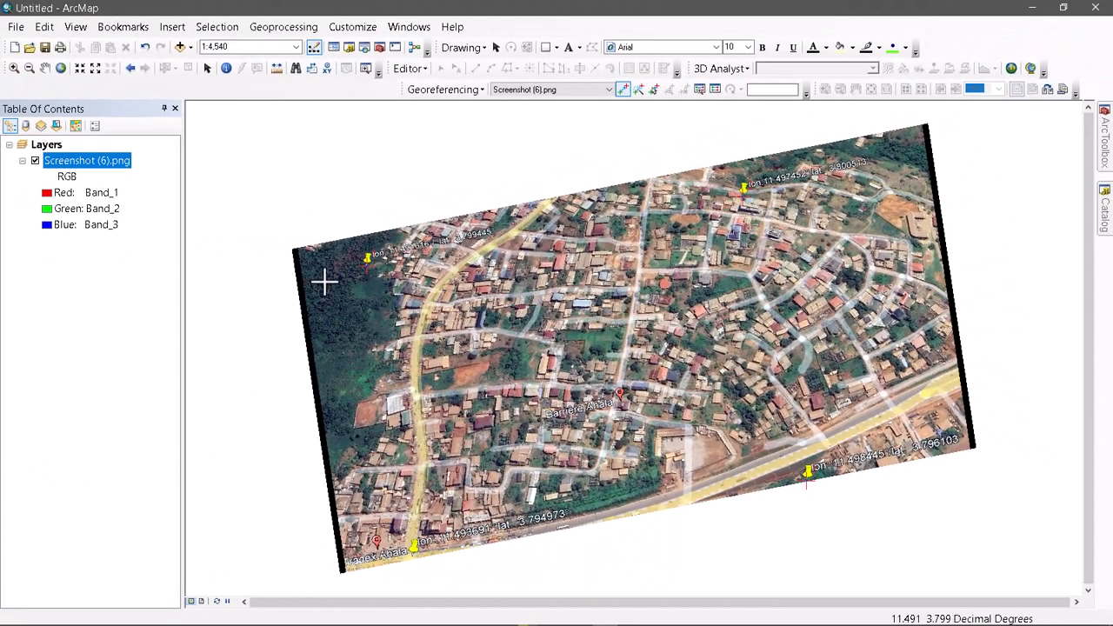
Place the fourth control point at the tip of the pin marked lon 11.493691° / lat 3.794973°
scroll(435, 561, up, 3)
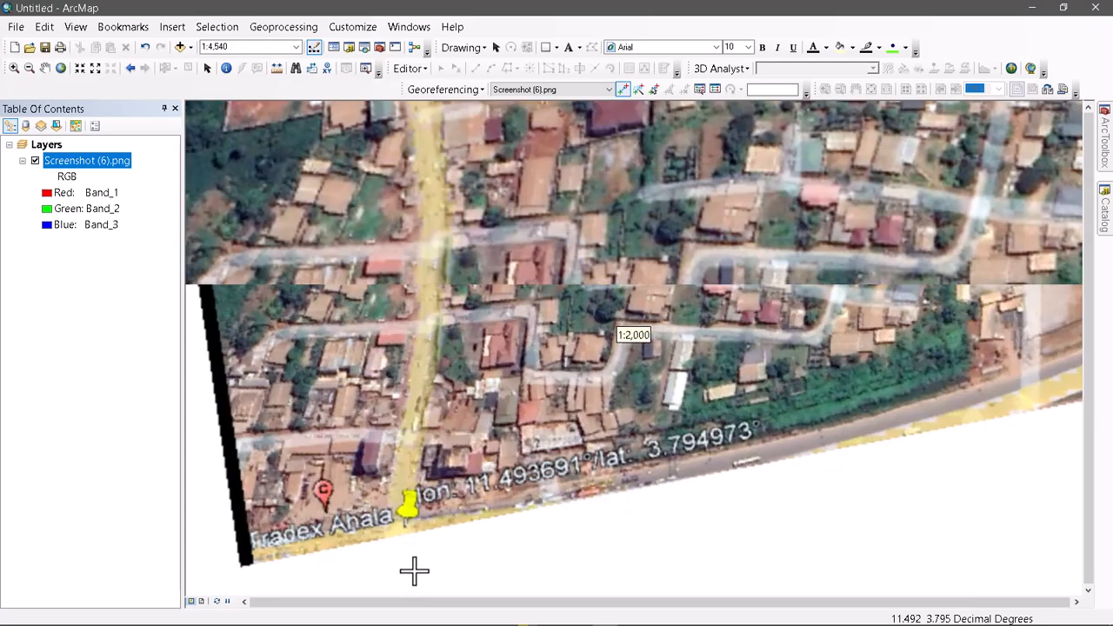
scroll(394, 552, up, 1)
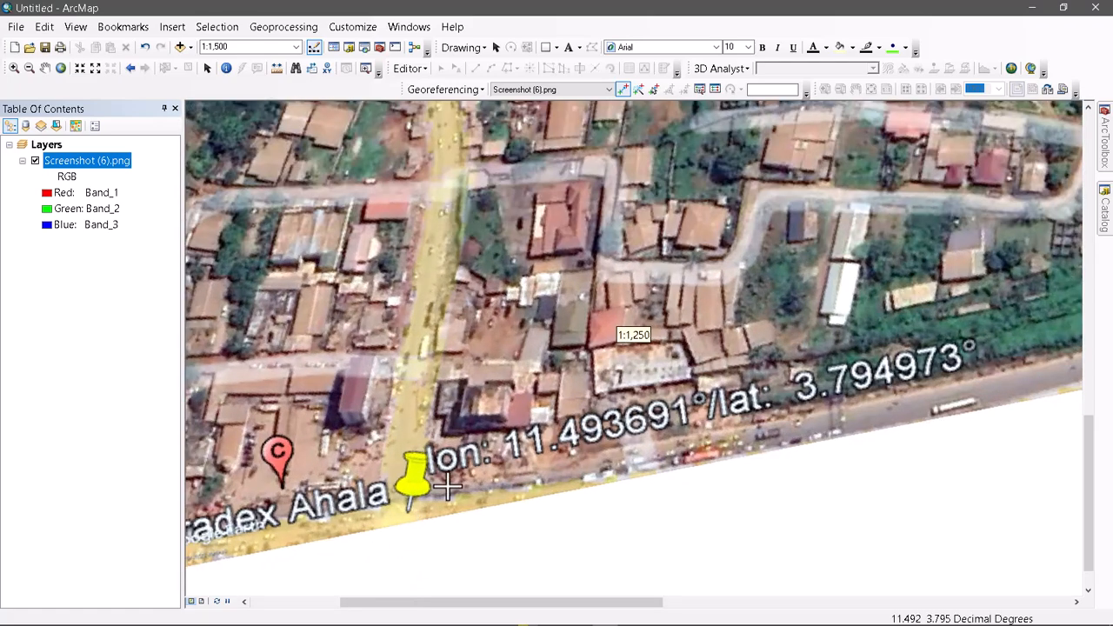
scroll(459, 422, up, 1)
scroll(459, 417, down, 2)
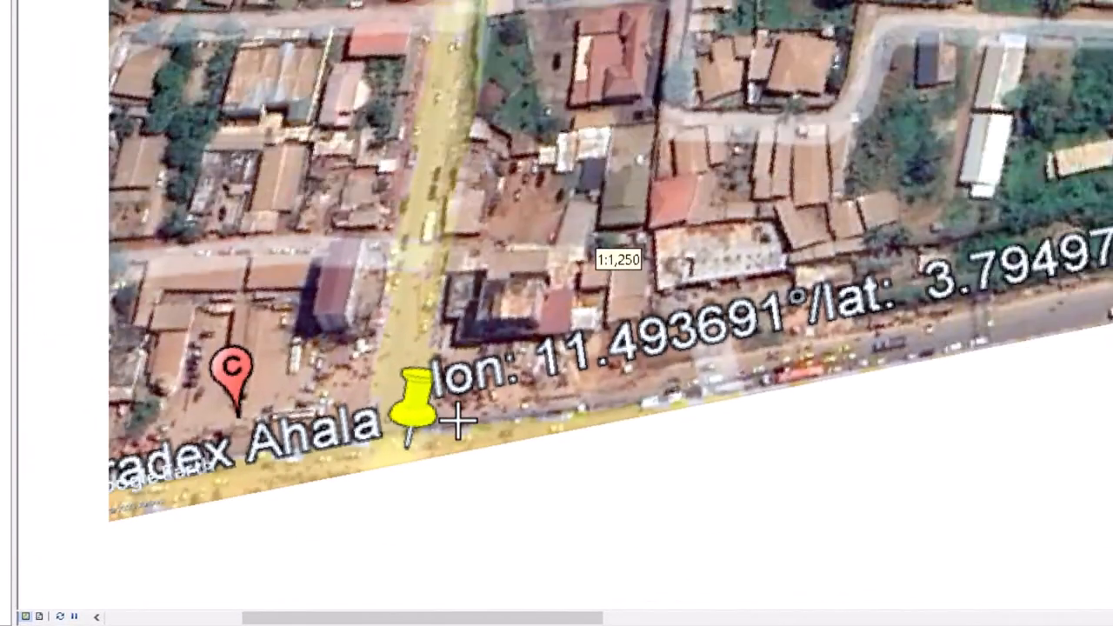
drag(548, 424, 447, 373)
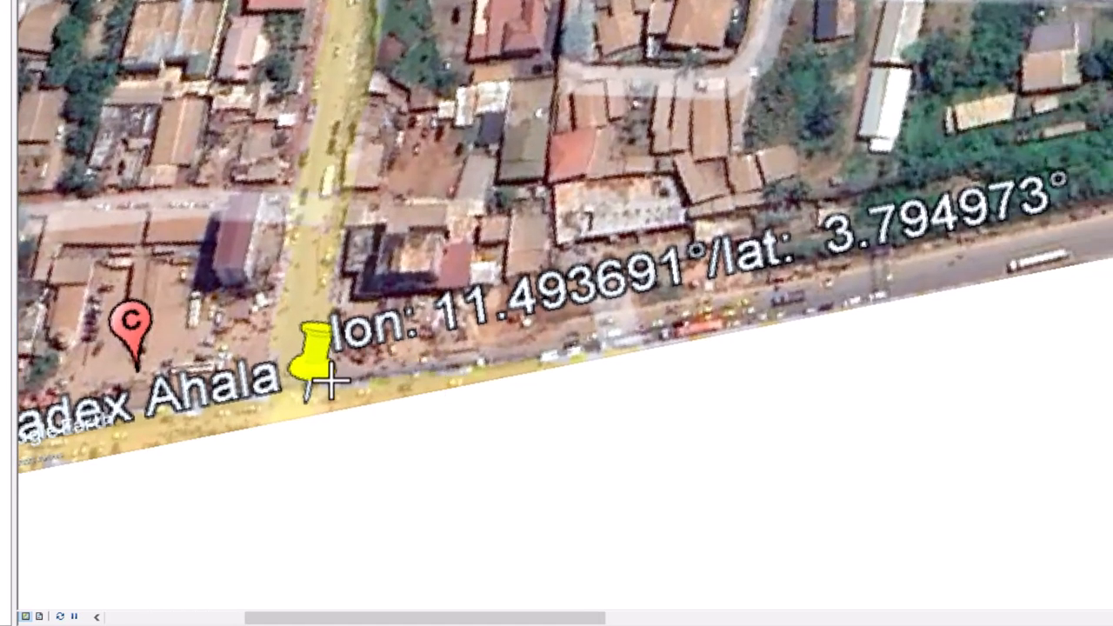
click(306, 404)
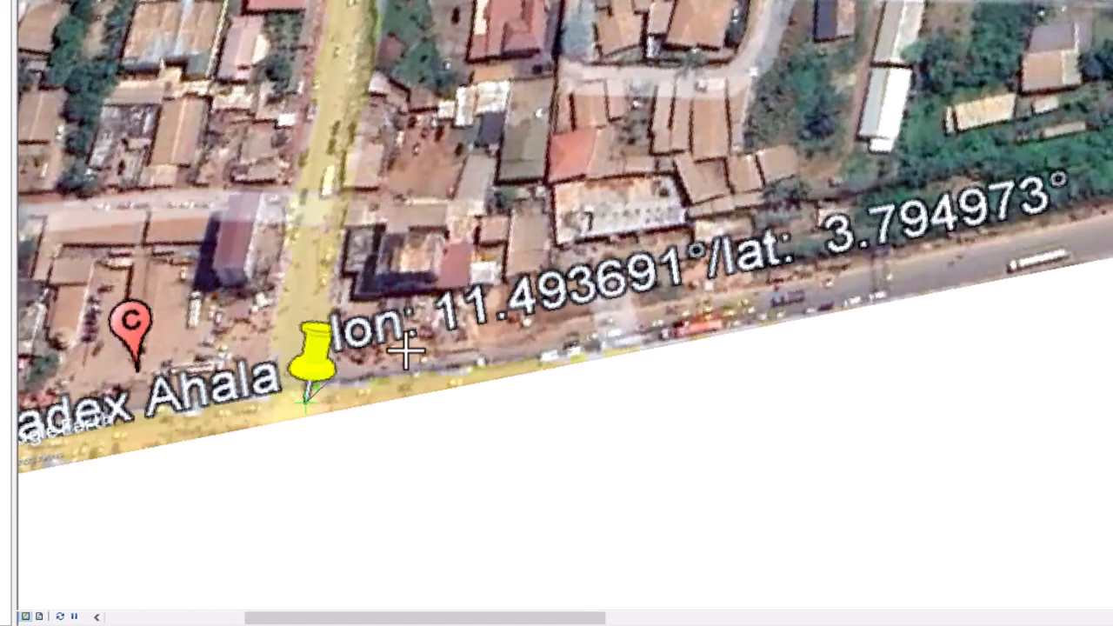
Enter the fourth control point's target coordinates as X 11.493691 and Y 3.794973
right_click(510, 403)
click(592, 419)
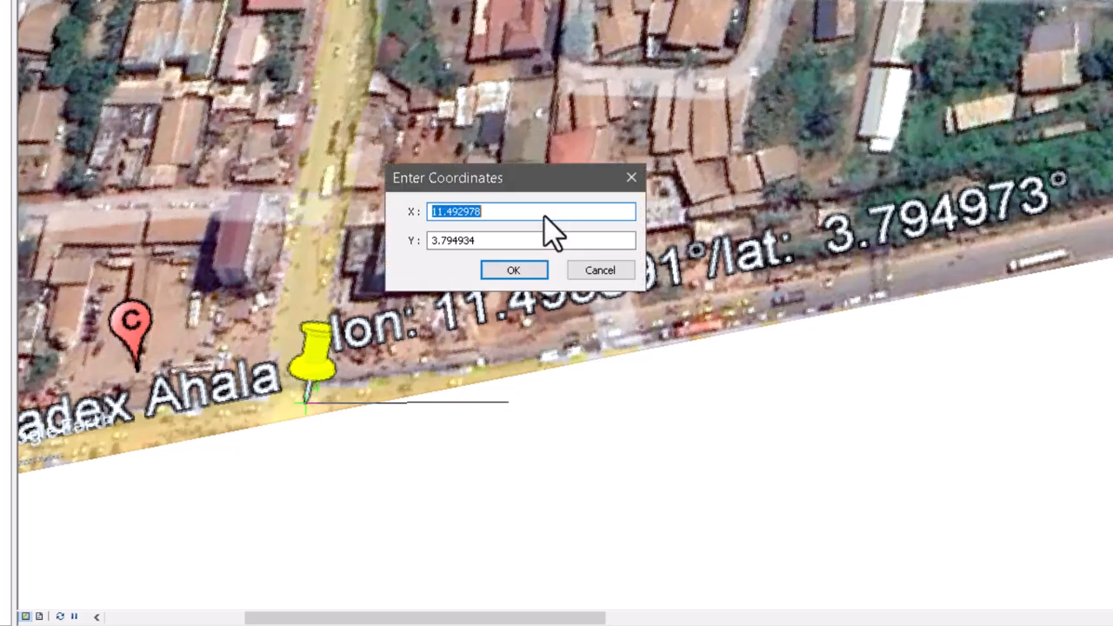
drag(534, 186, 532, 52)
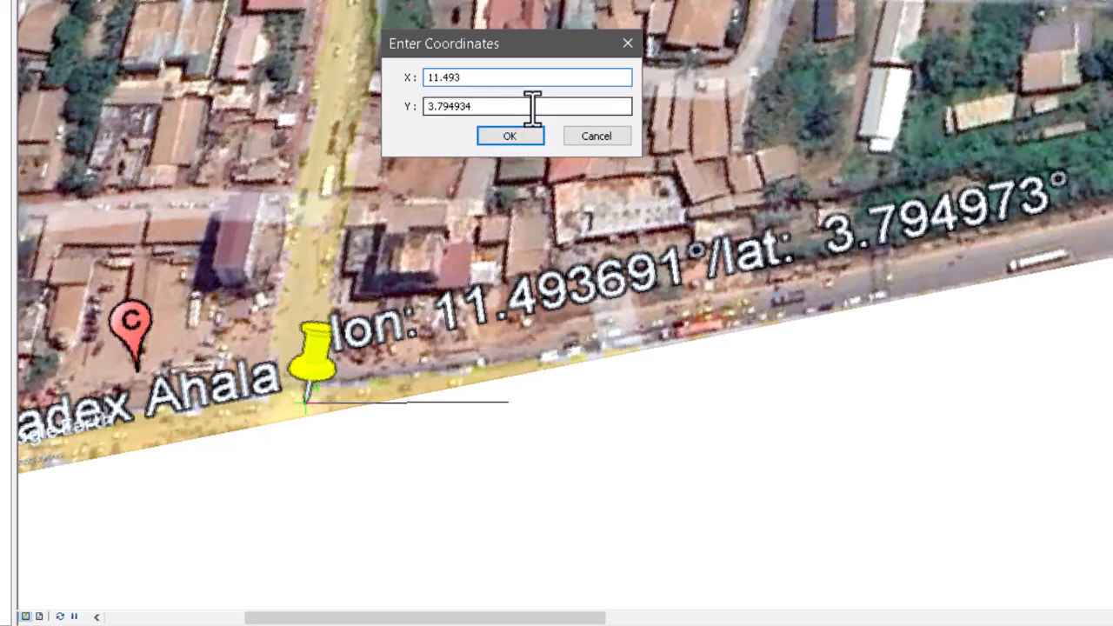
text(1)
key(Tab)
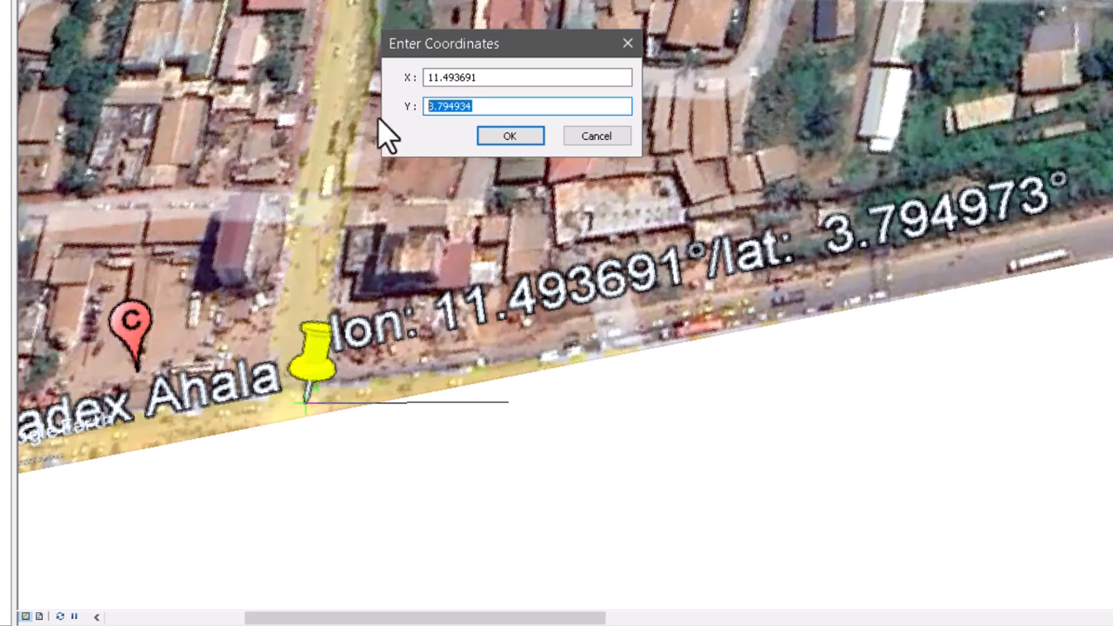
text(3.)
click(521, 139)
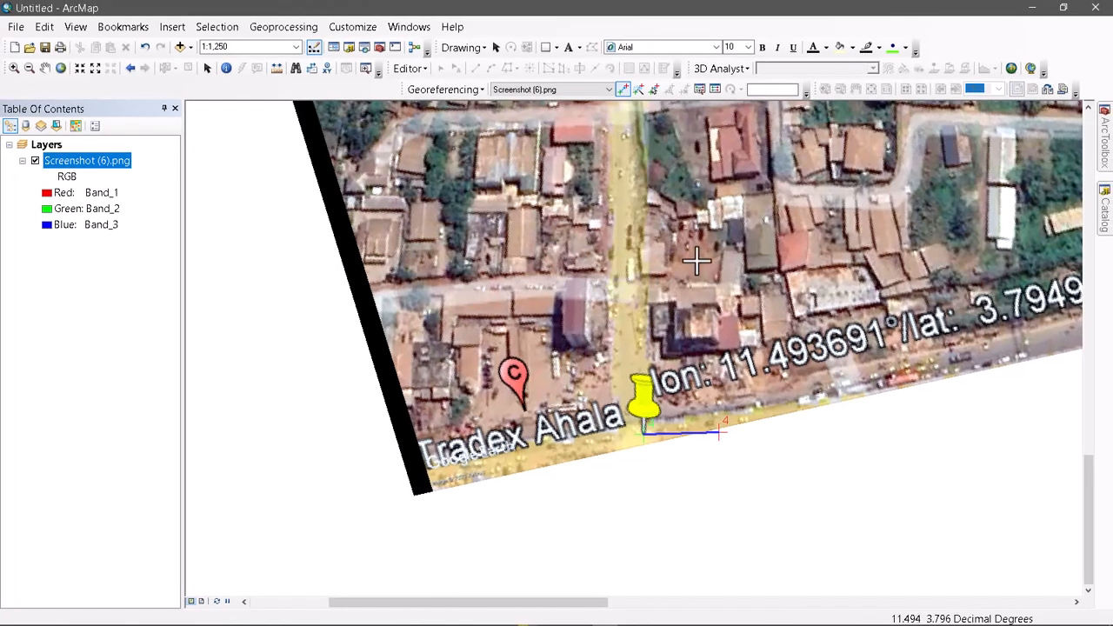
Open the link table and widen it to review the four control points' source and map coordinates and residuals
scroll(696, 258, up, 2)
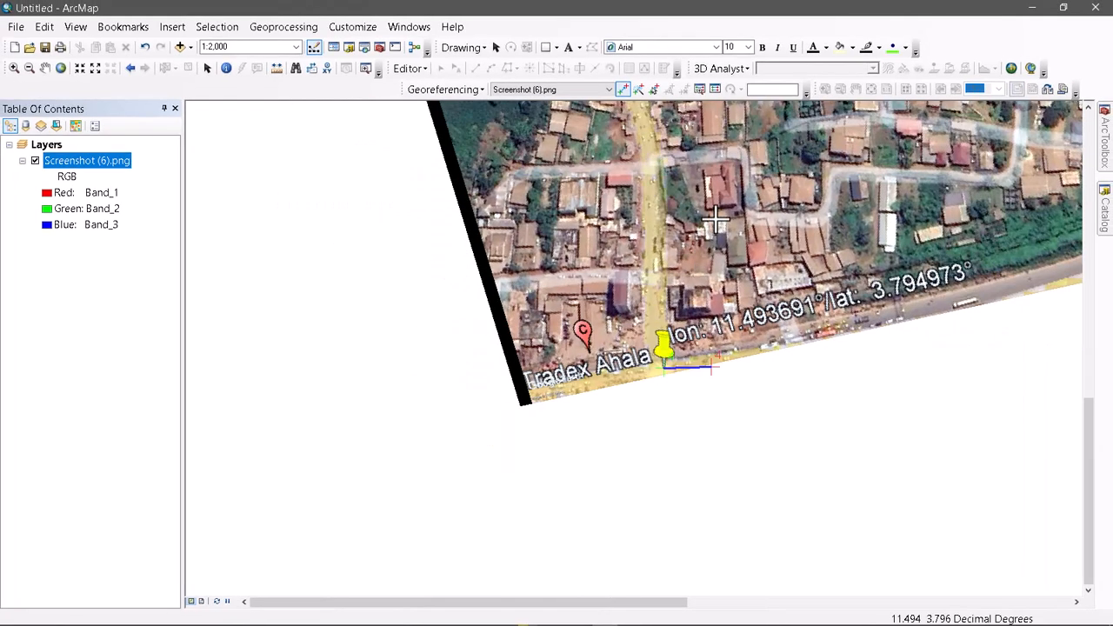
scroll(632, 404, up, 1)
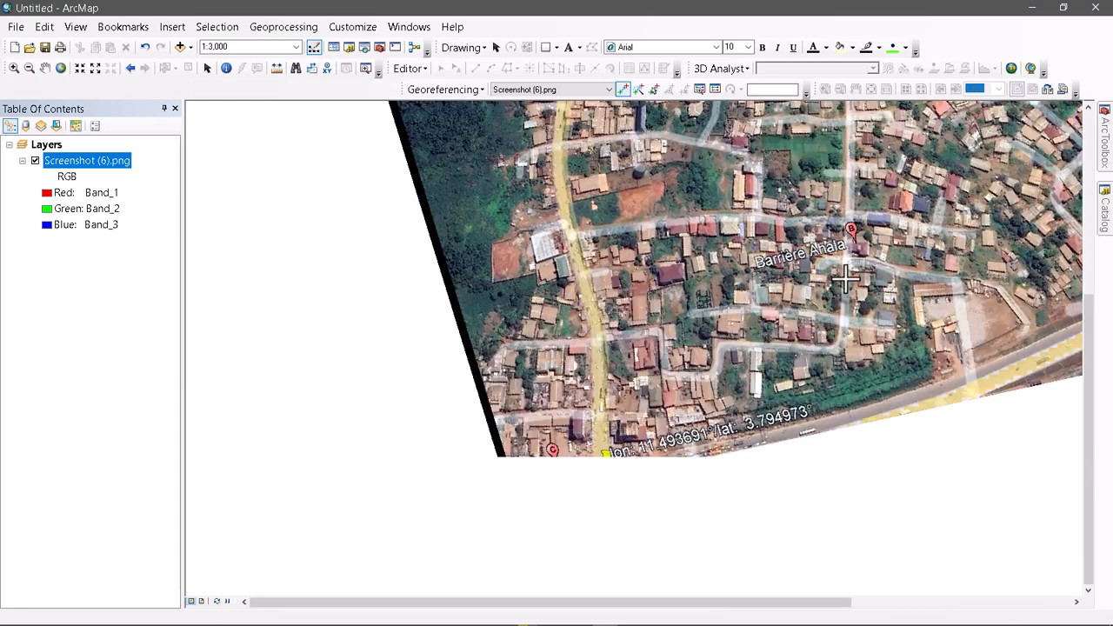
drag(813, 327, 646, 459)
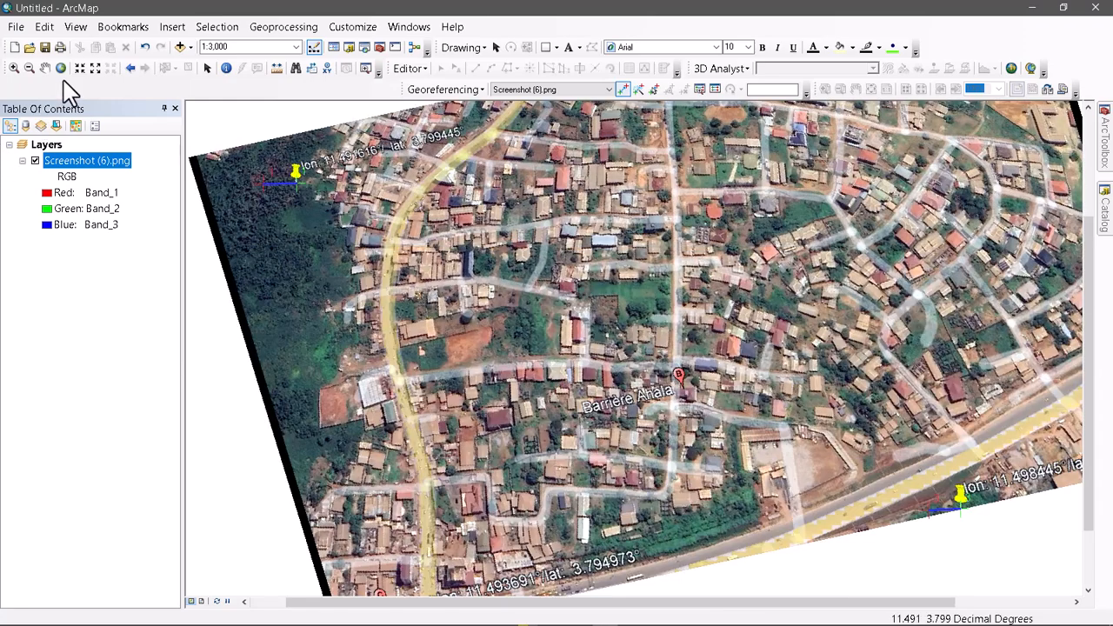
right_click(69, 161)
click(131, 251)
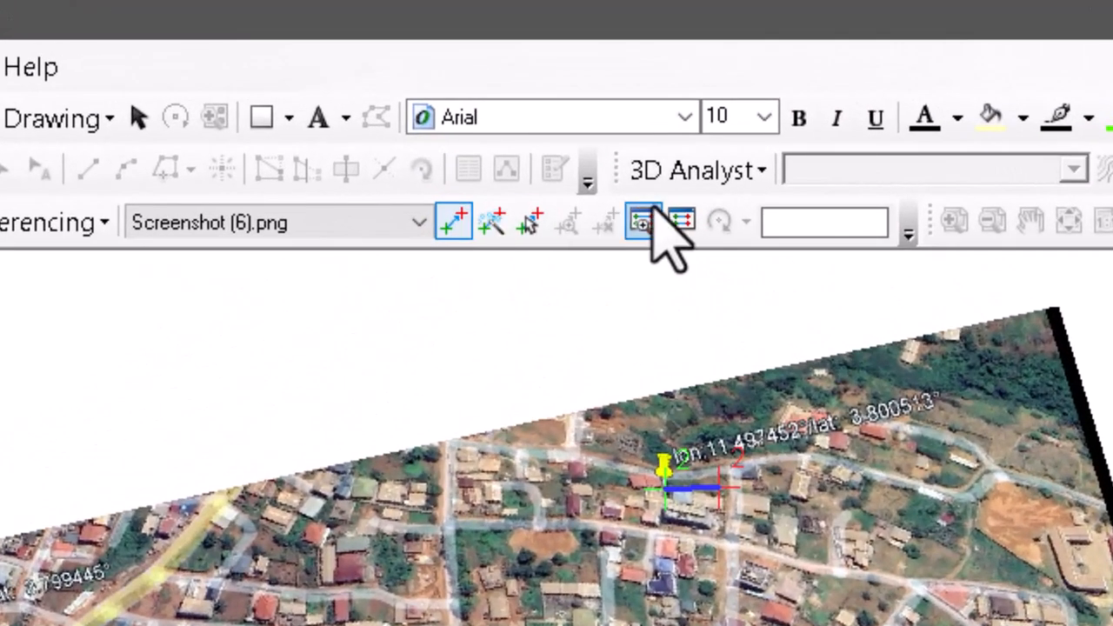
click(681, 222)
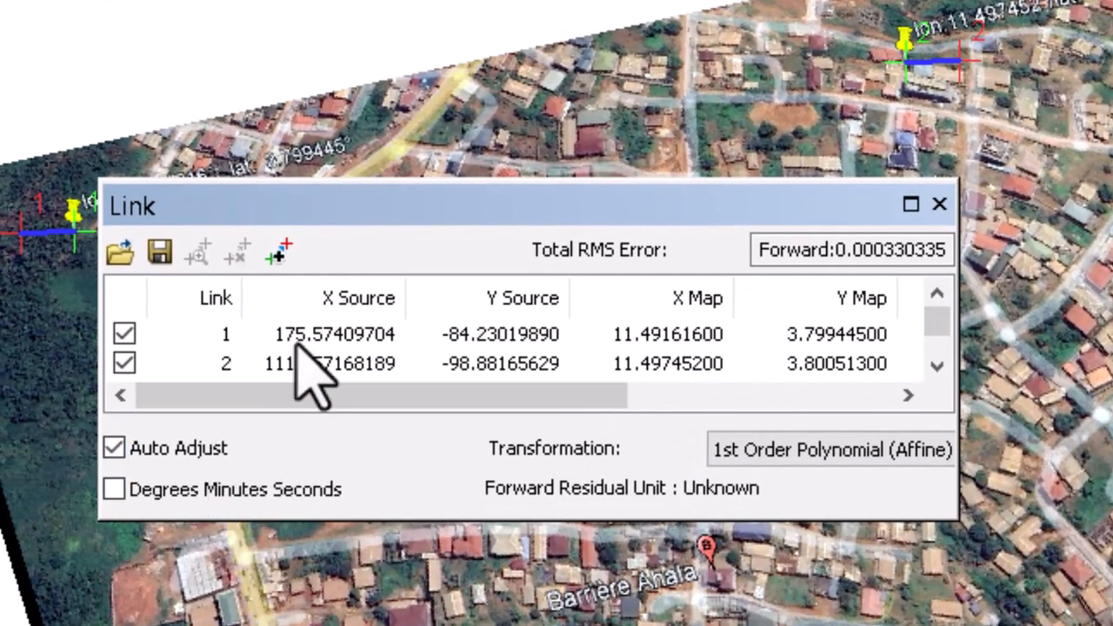
scroll(205, 509, down, 1)
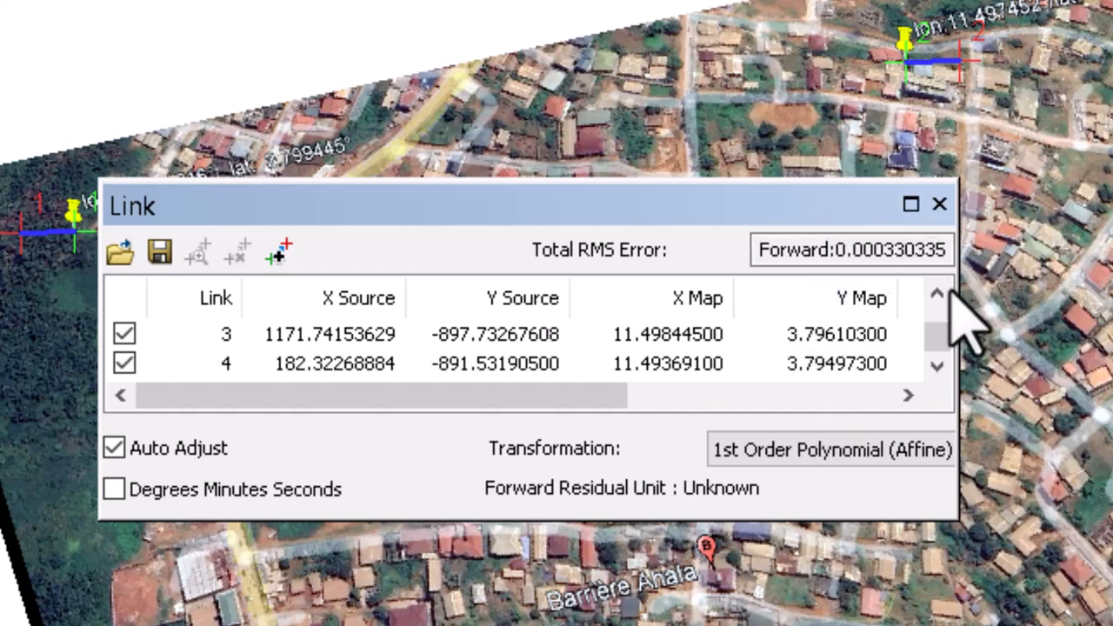
drag(956, 290, 1112, 277)
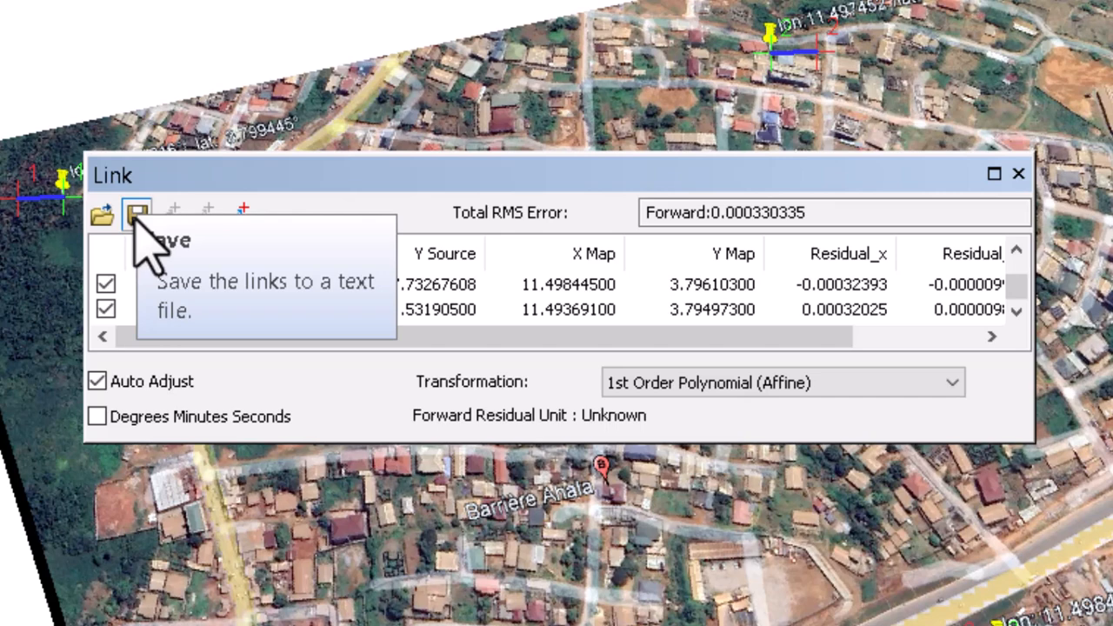
Save the control point links as the text file points repère.txt in the géoreférencement folder on the Desktop
click(137, 215)
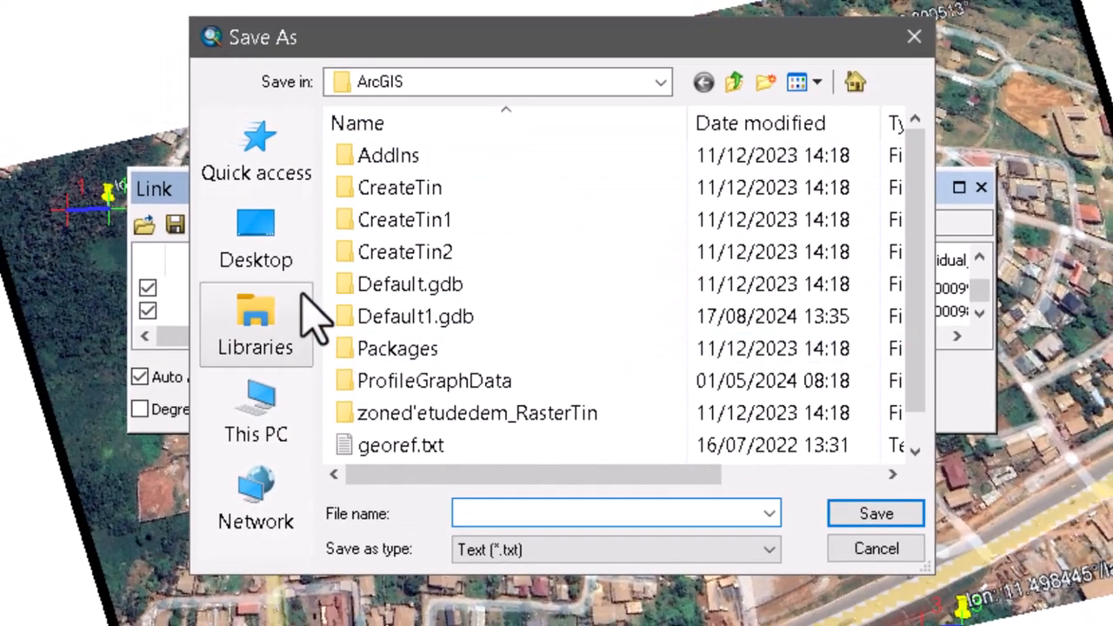
click(290, 241)
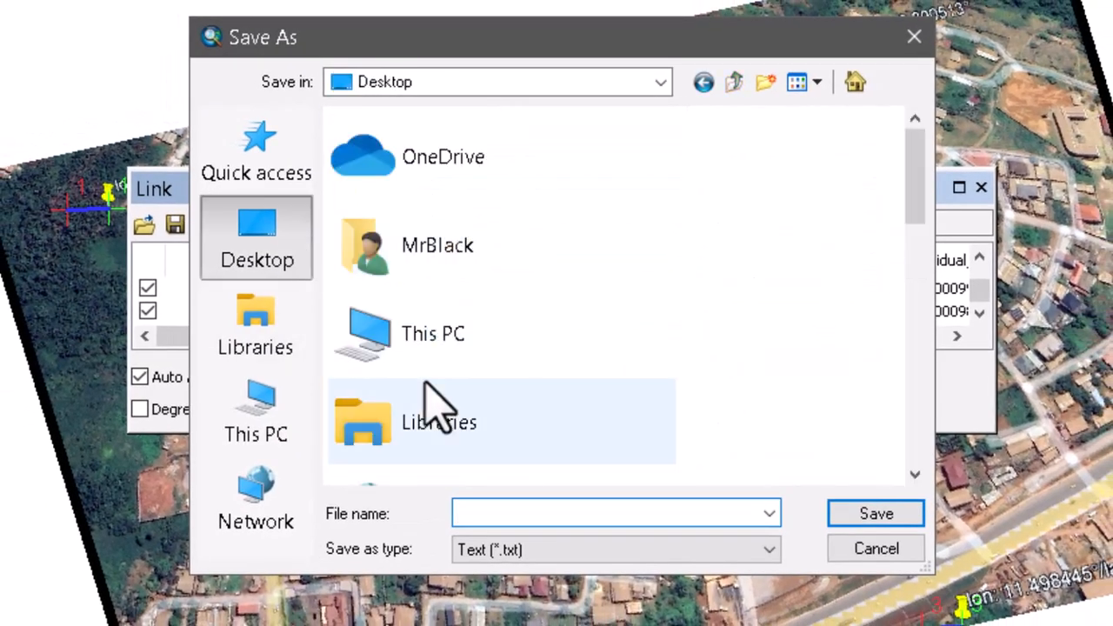
scroll(440, 391, down, 10)
scroll(447, 373, up, 10)
scroll(447, 373, down, 2)
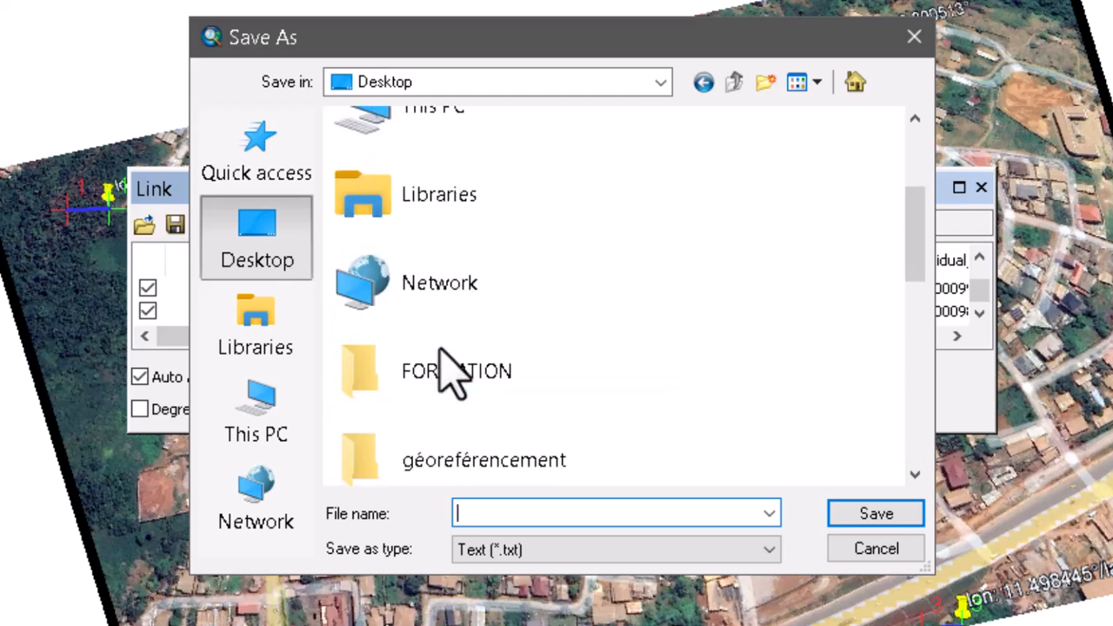
double_click(456, 469)
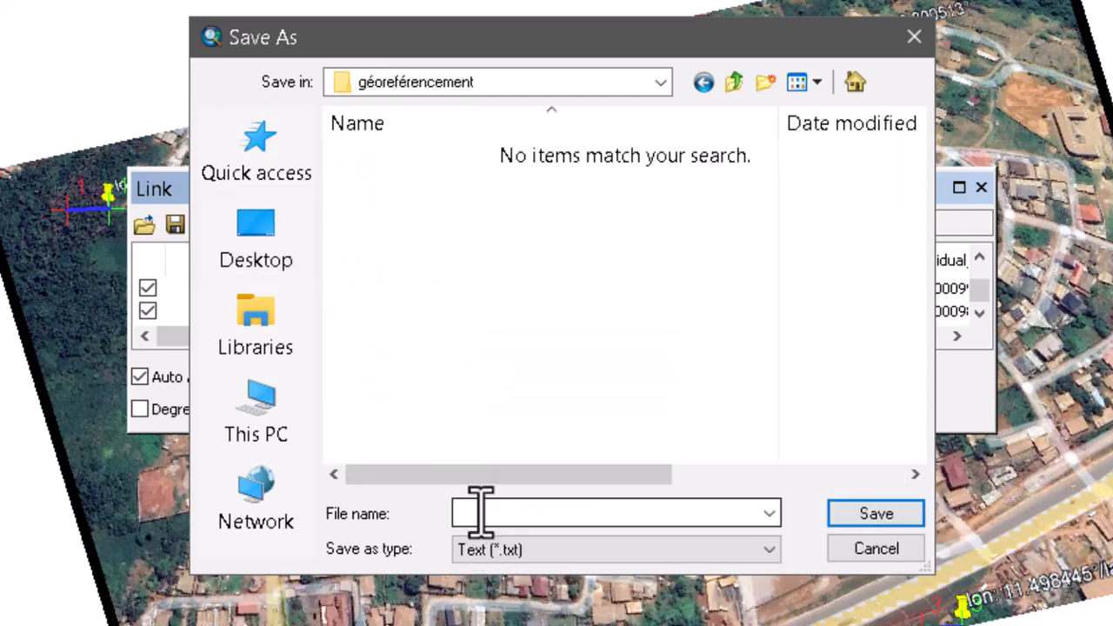
click(482, 511)
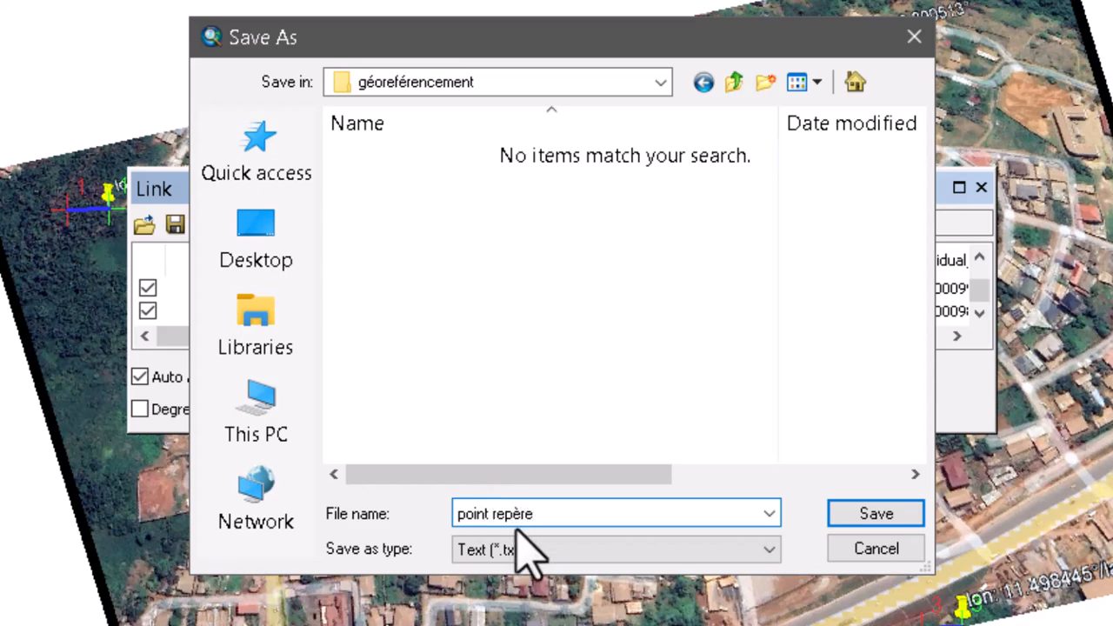
click(486, 513)
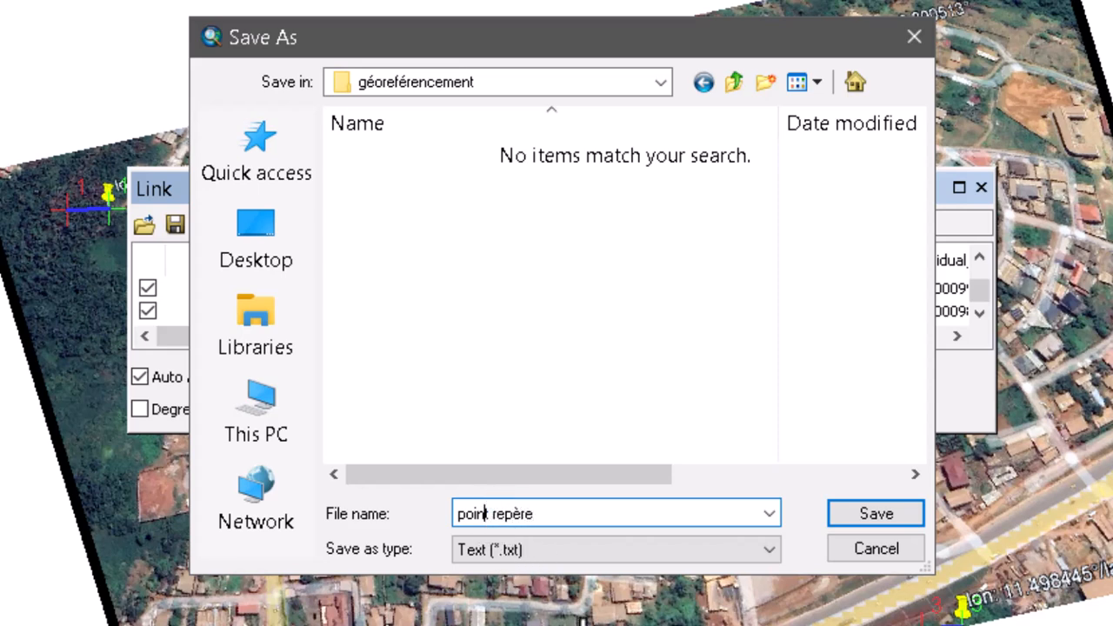
text(s)
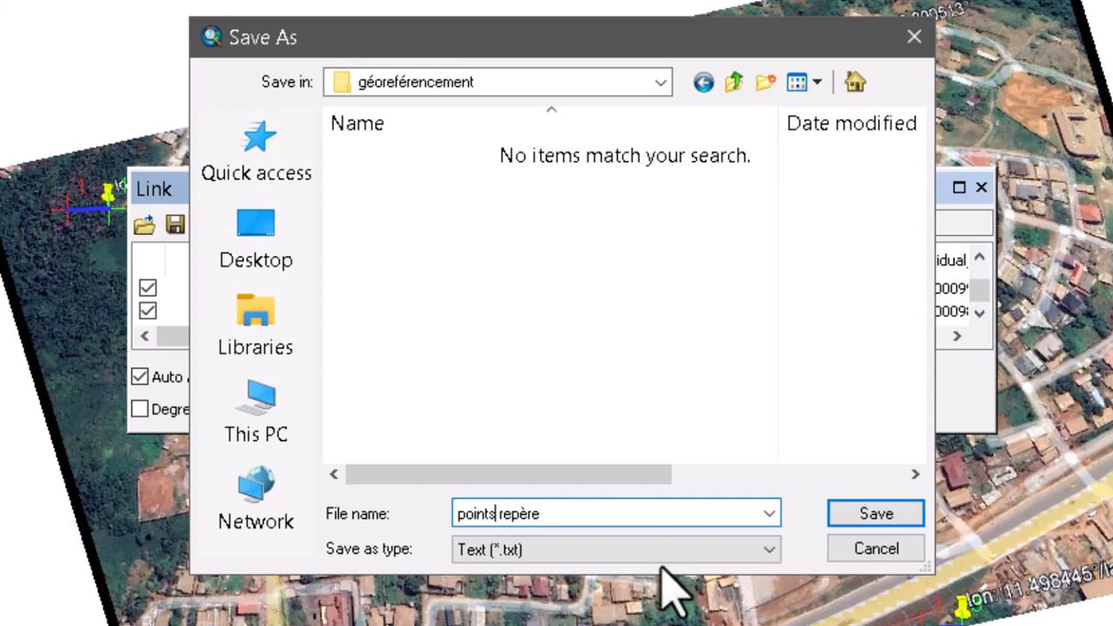
click(659, 550)
click(652, 573)
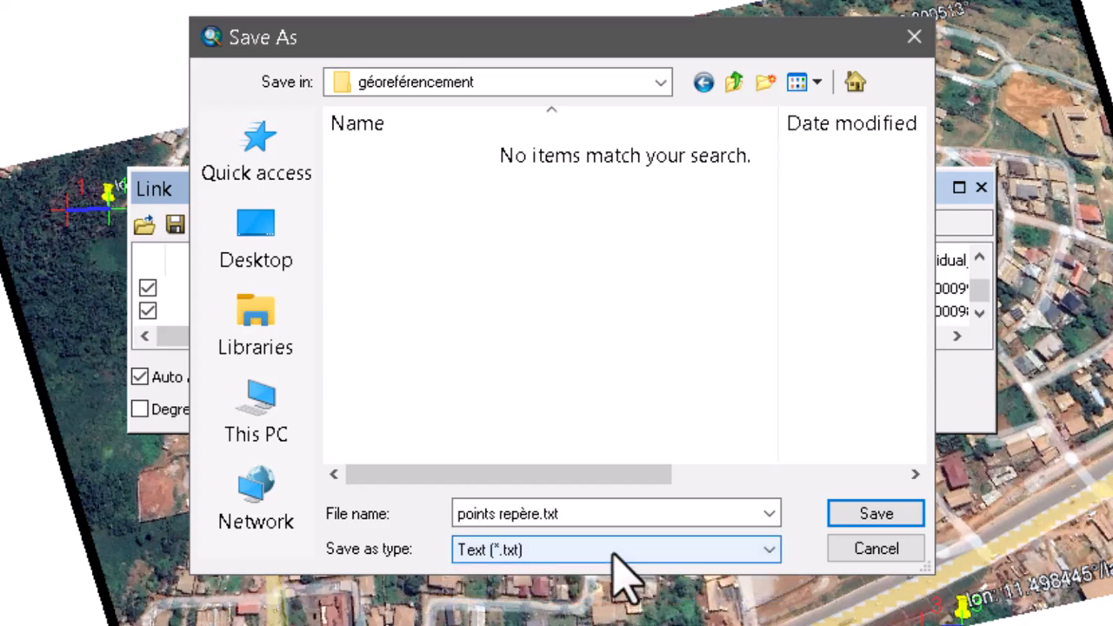
click(862, 512)
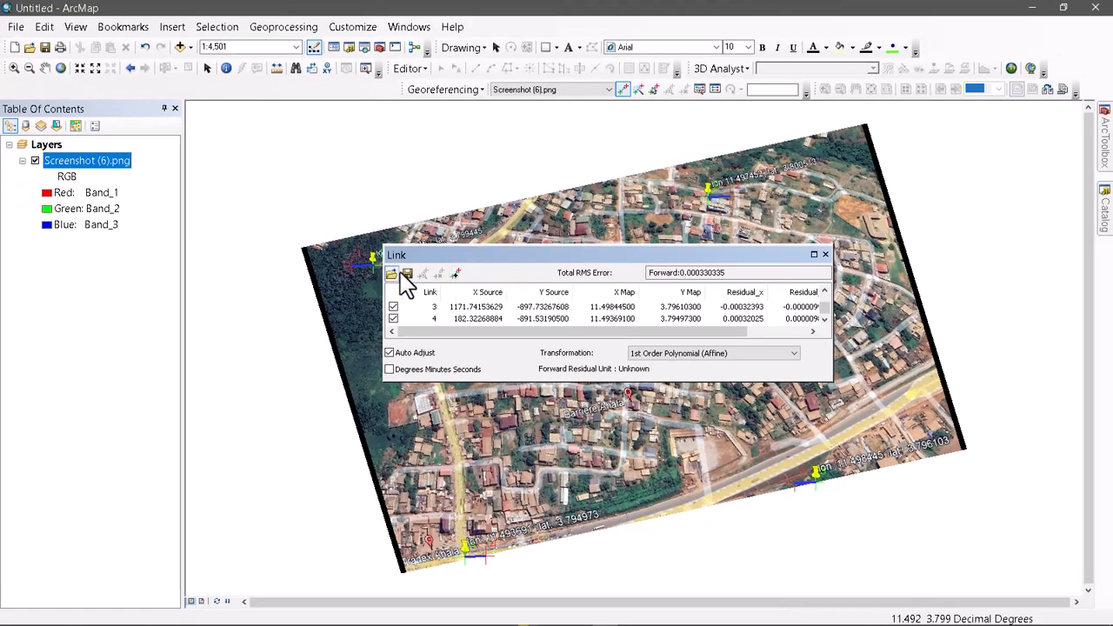
Close the link table, update the georeferencing of Screenshot (6).png, and return to the selection pointer
click(825, 255)
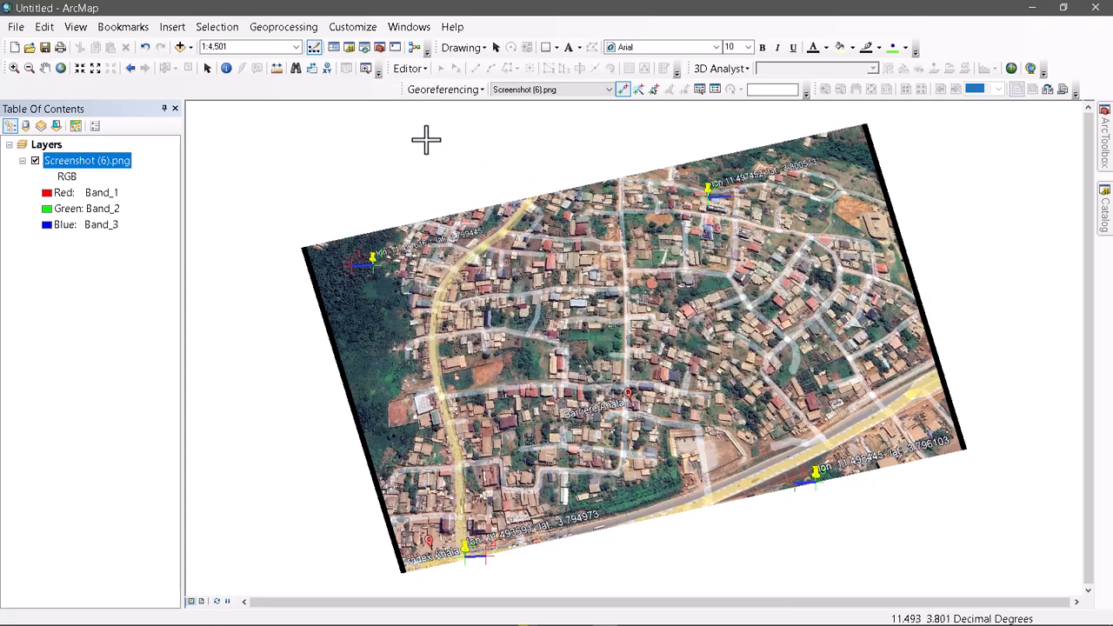
click(447, 90)
click(451, 110)
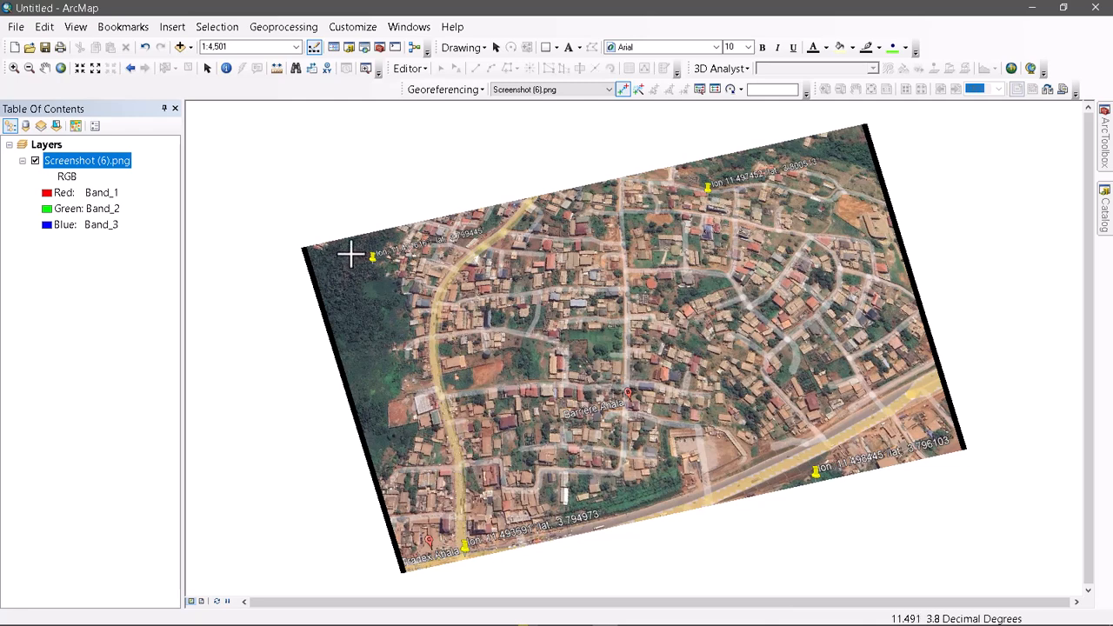
click(208, 69)
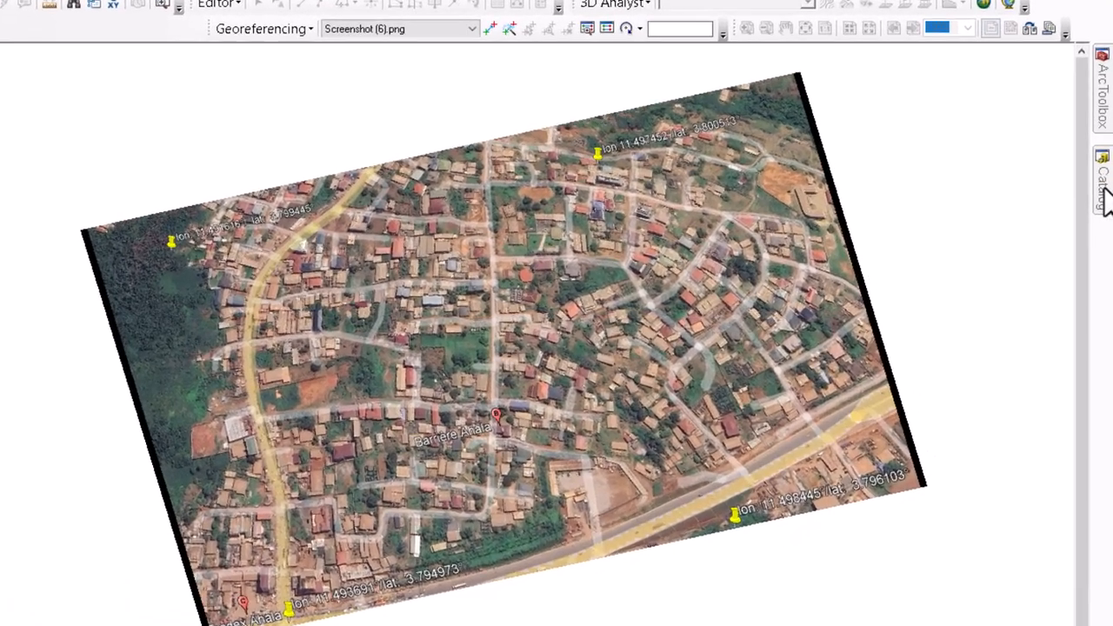
Add Réseau routier_WGS84.shp to the map from the Vecteurs folder under D:\Formation GeoConsulting\ArcGIS\données
click(1103, 189)
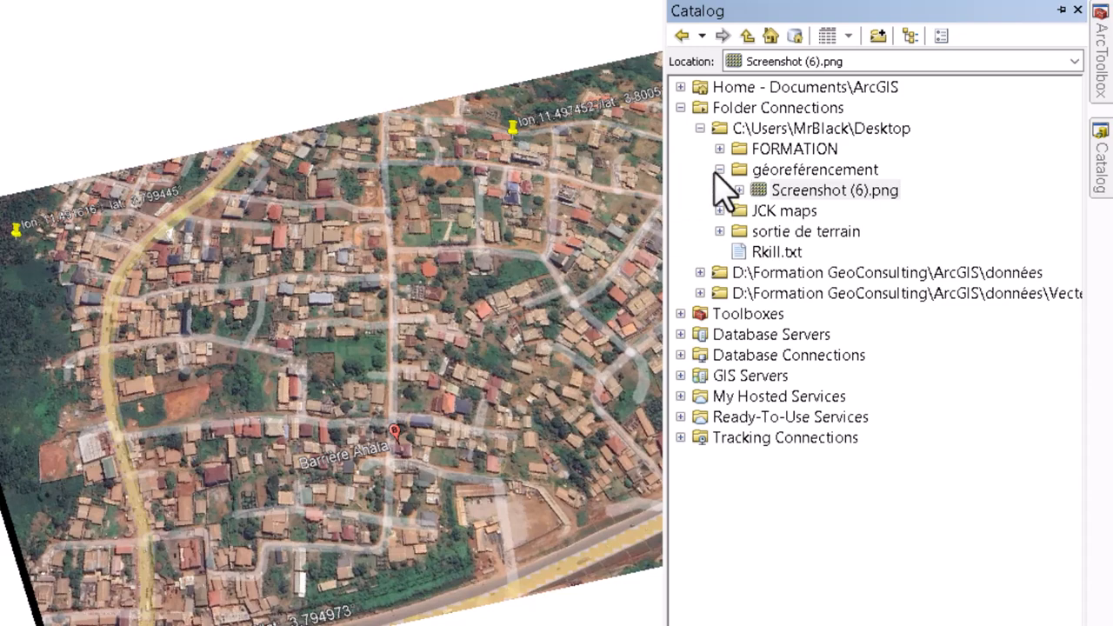
click(719, 170)
click(700, 128)
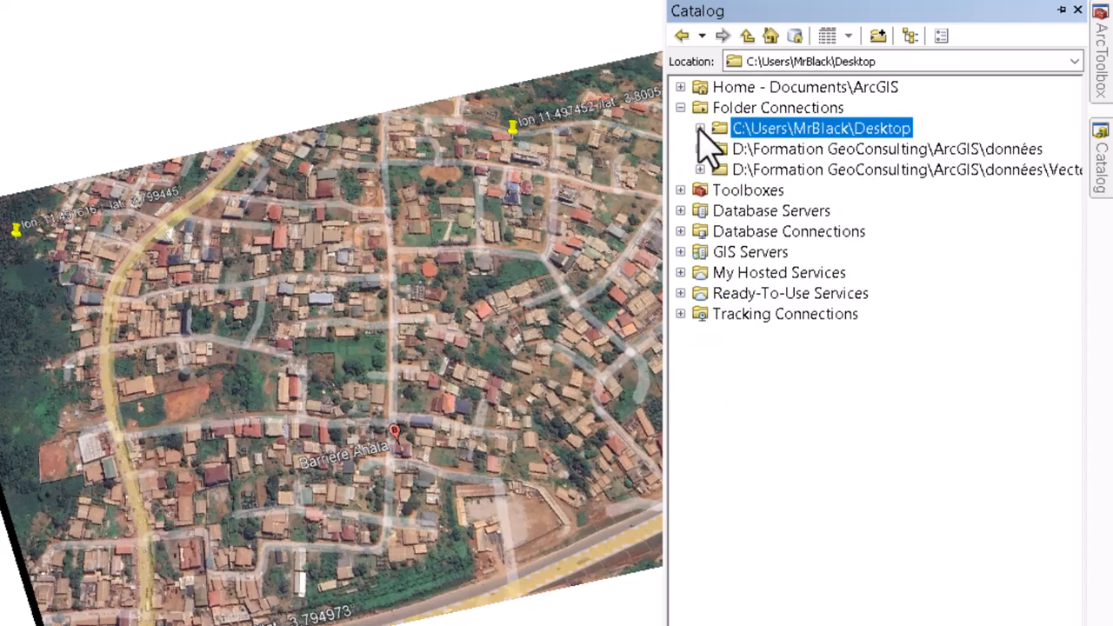
click(700, 150)
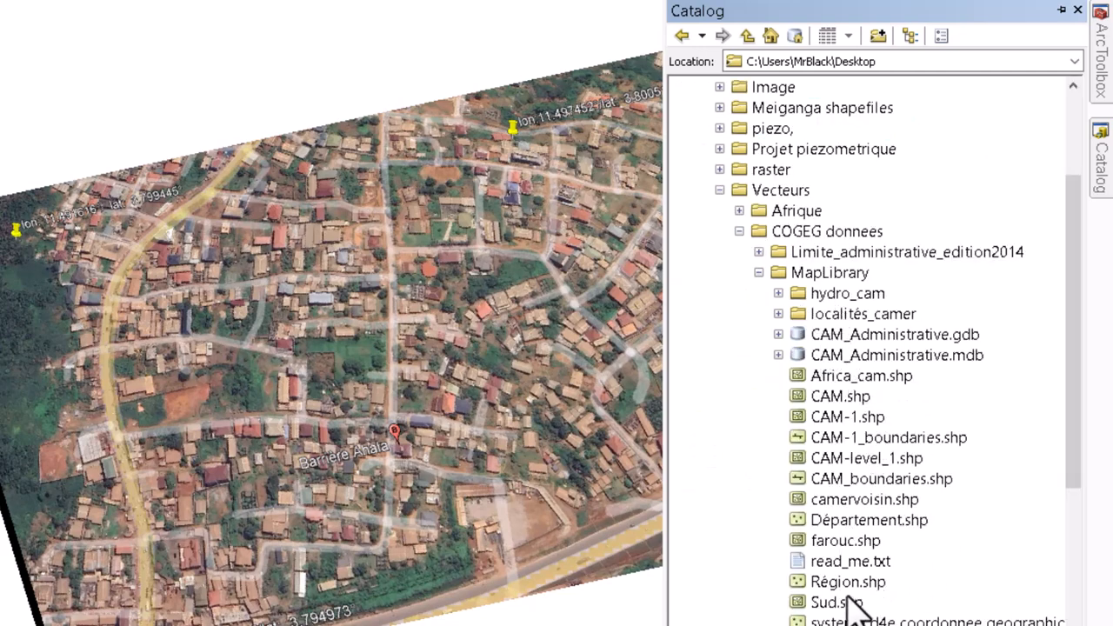
scroll(844, 600, down, 2)
scroll(845, 347, down, 3)
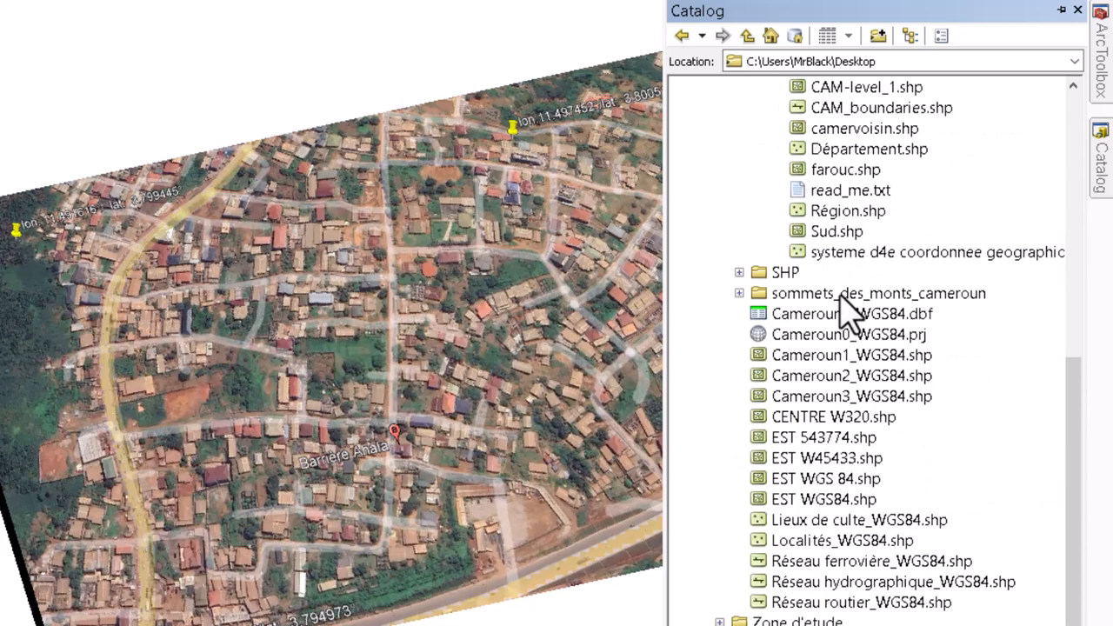
scroll(842, 305, down, 2)
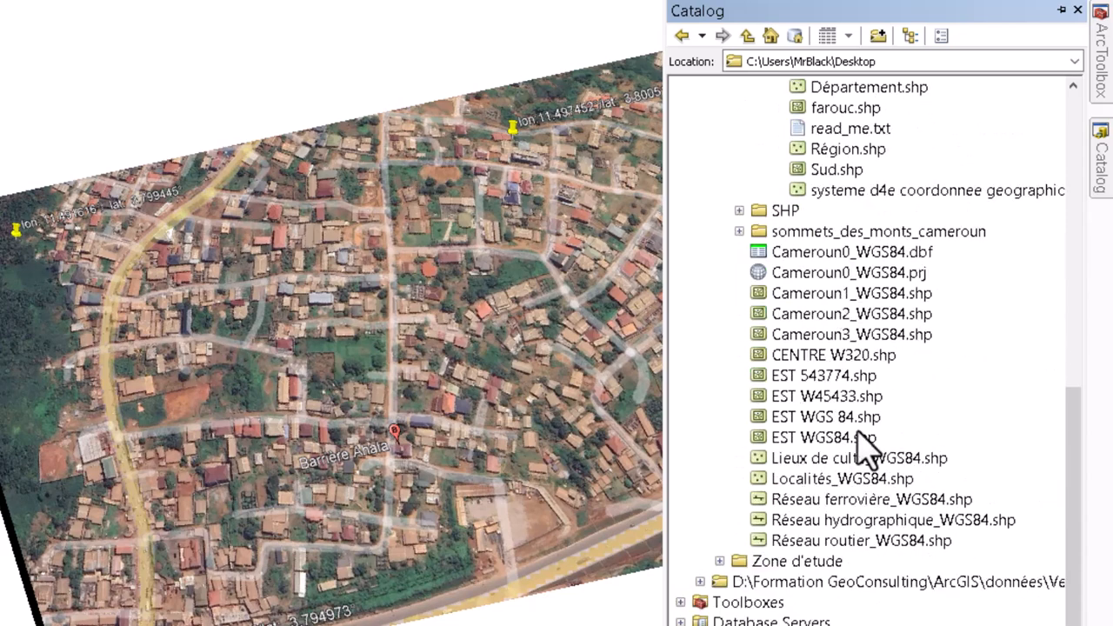
click(848, 539)
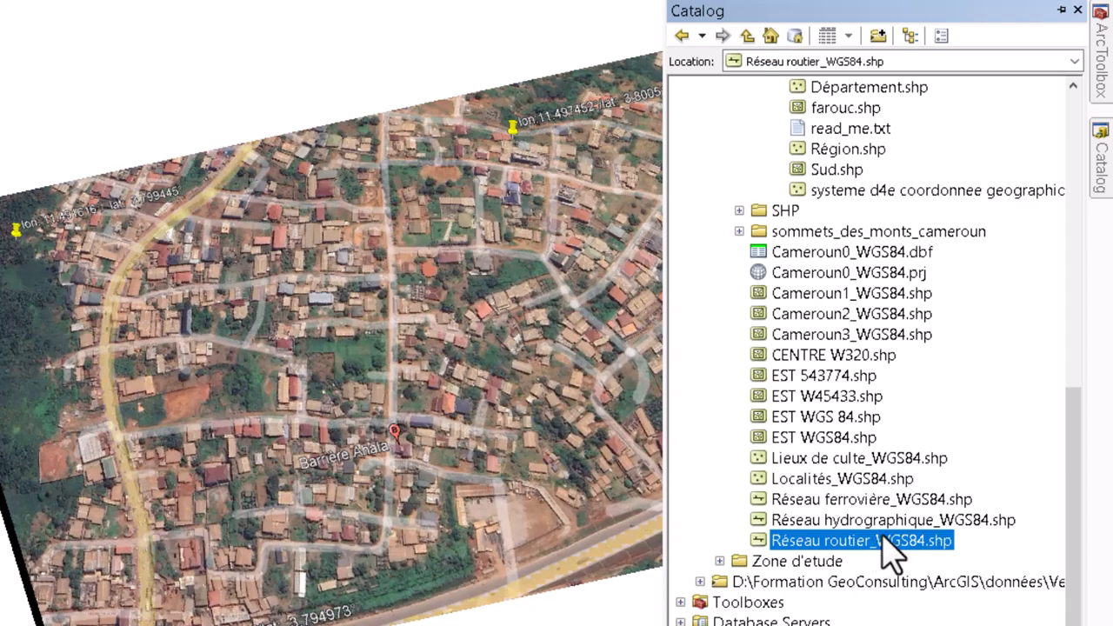
mouse_move(876, 541)
mouse_down()
mouse_move(808, 514)
mouse_move(500, 477)
mouse_up()
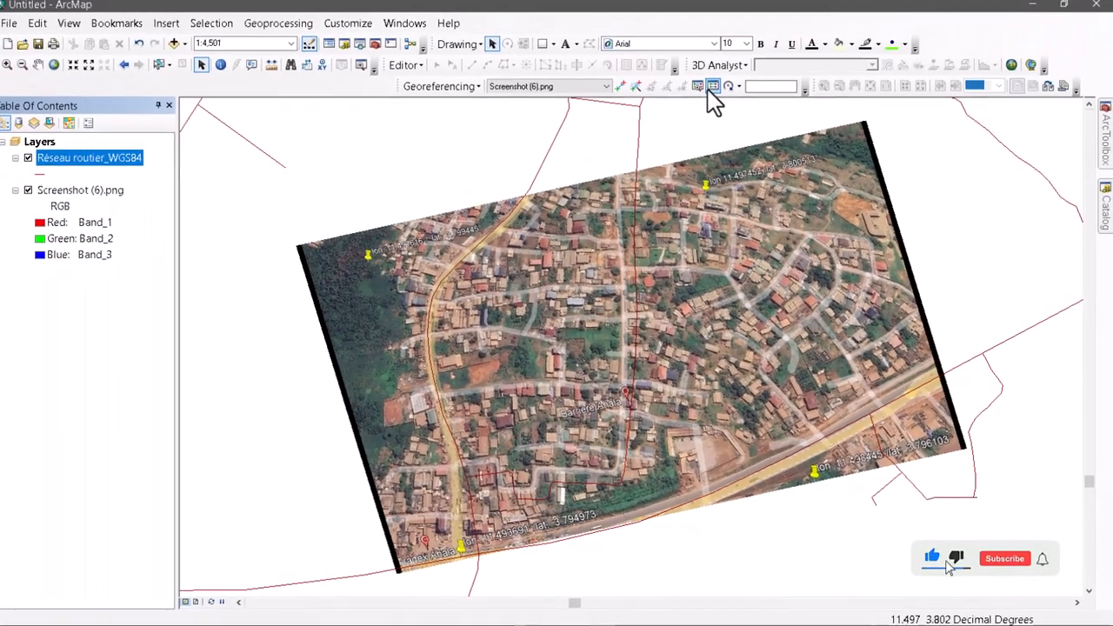
Review the coordinates, residuals and total RMS error of all four links in the link table, and close it
click(713, 91)
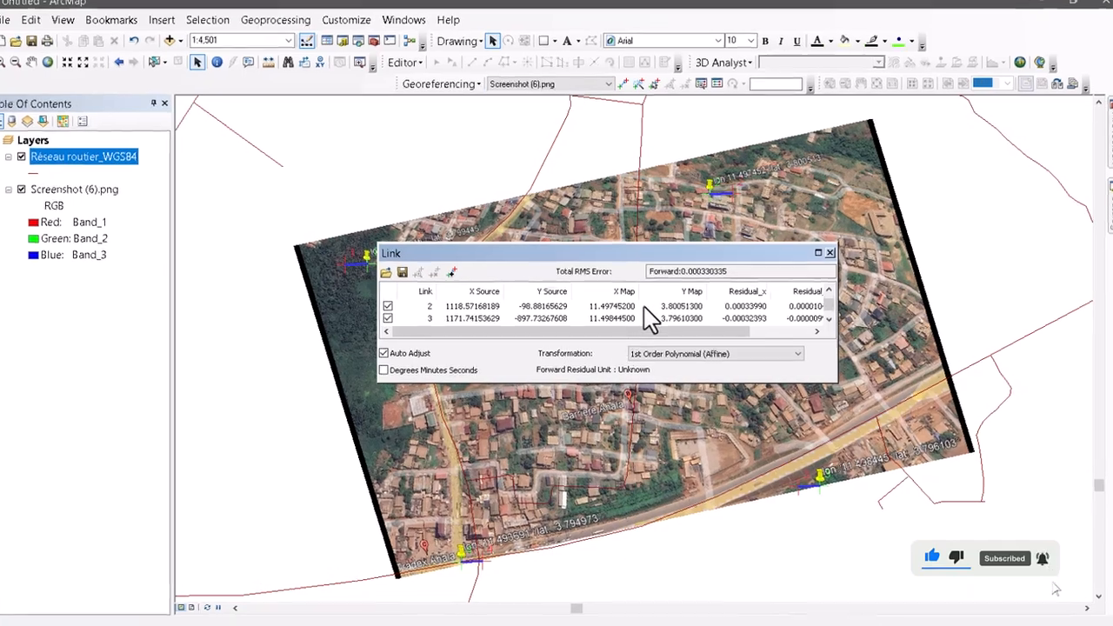
scroll(651, 317, down, 1)
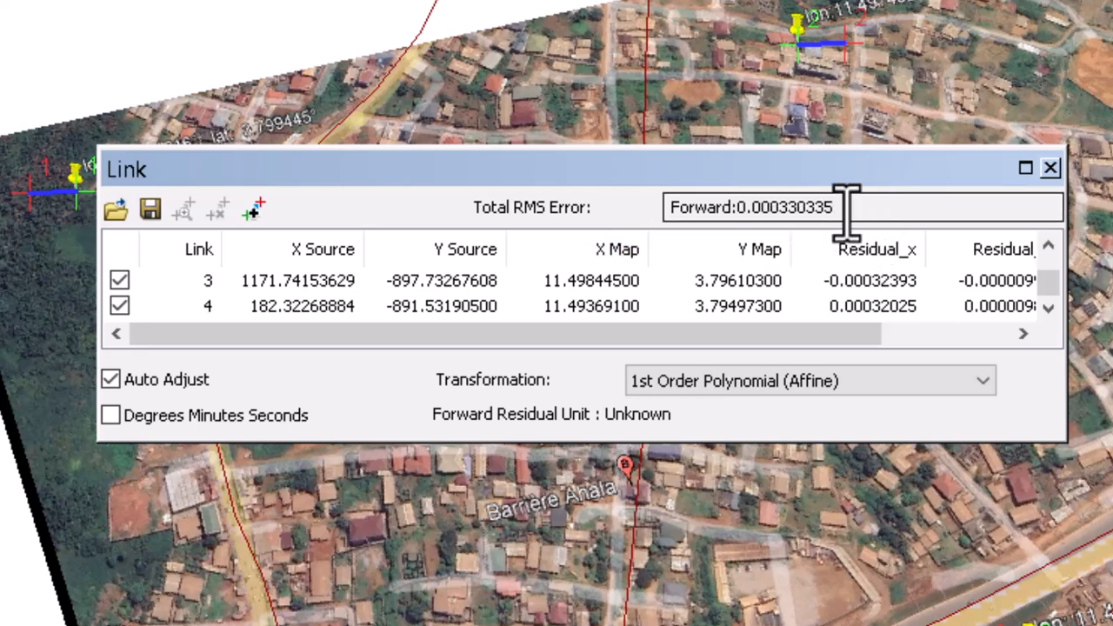
drag(748, 333, 904, 350)
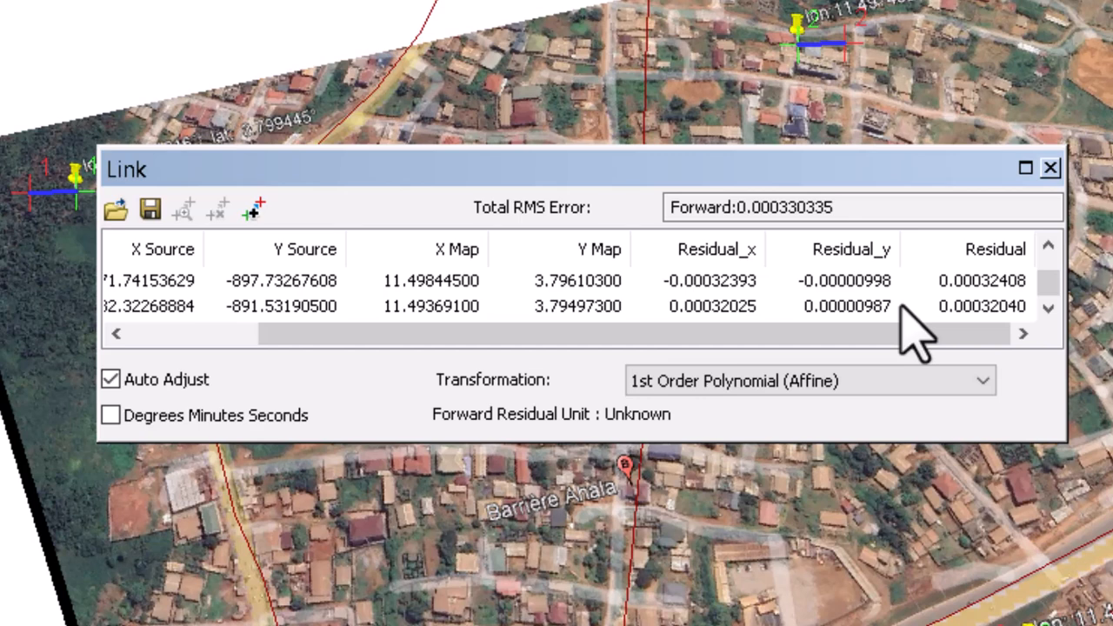
scroll(931, 273, up, 1)
scroll(931, 273, down, 1)
drag(807, 335, 513, 374)
scroll(556, 243, up, 1)
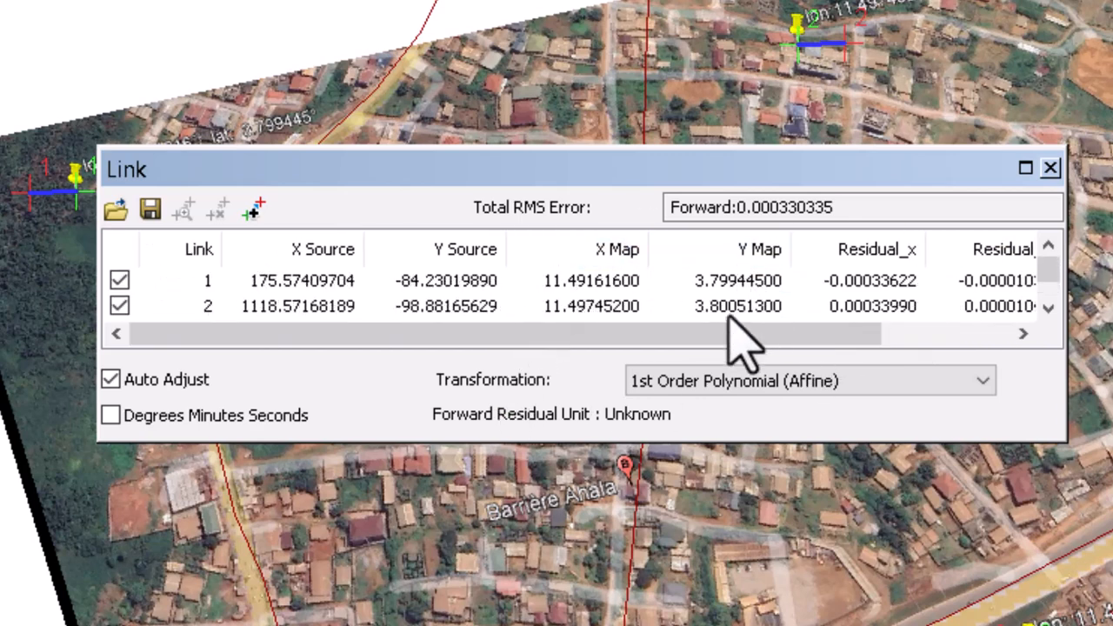
drag(735, 339, 969, 368)
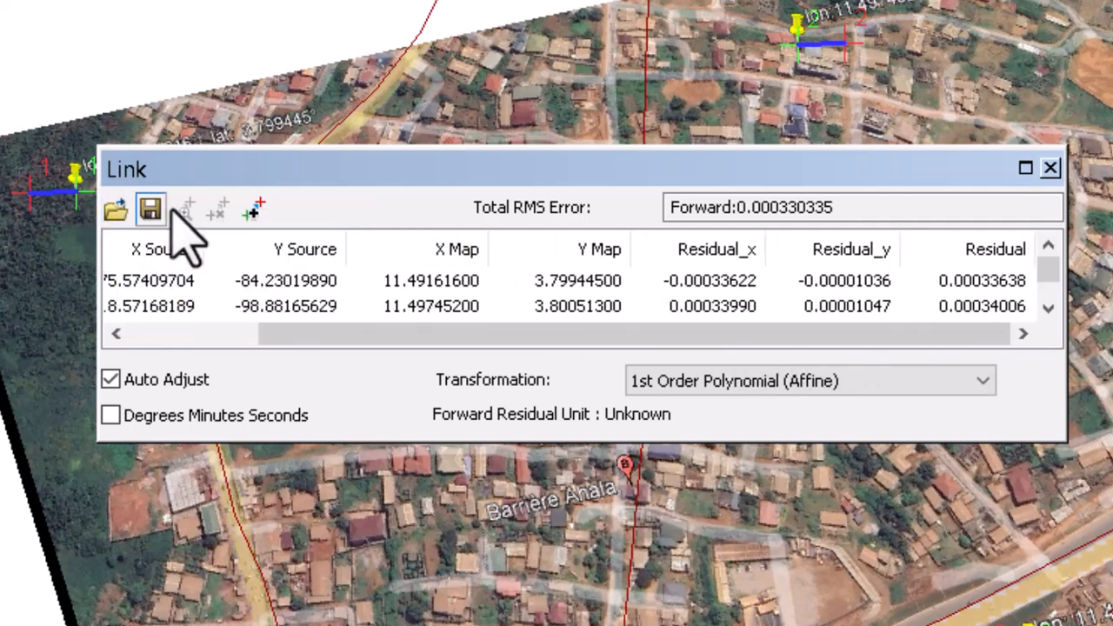
click(1050, 168)
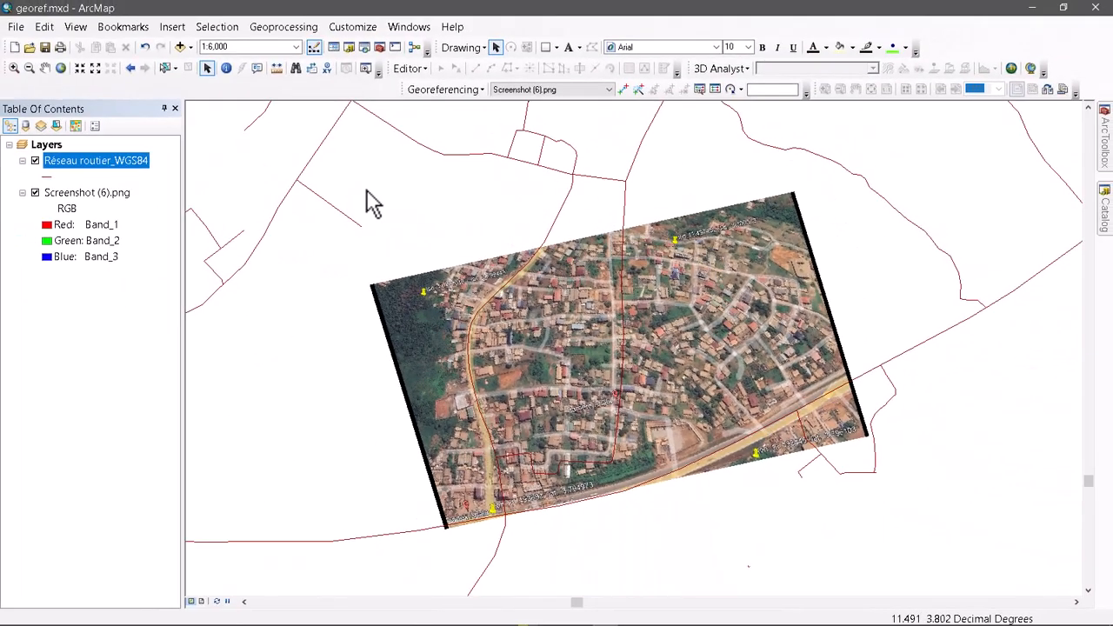
Hide the Réseau routier_WGS84 layer and set up a map export in TIFF format
click(35, 161)
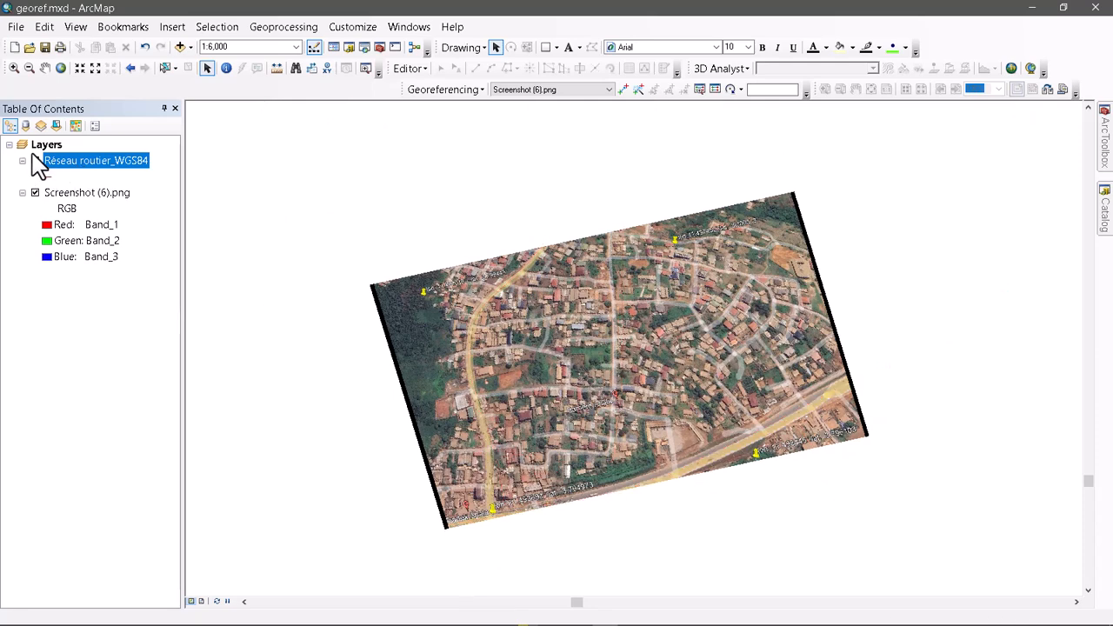
click(16, 27)
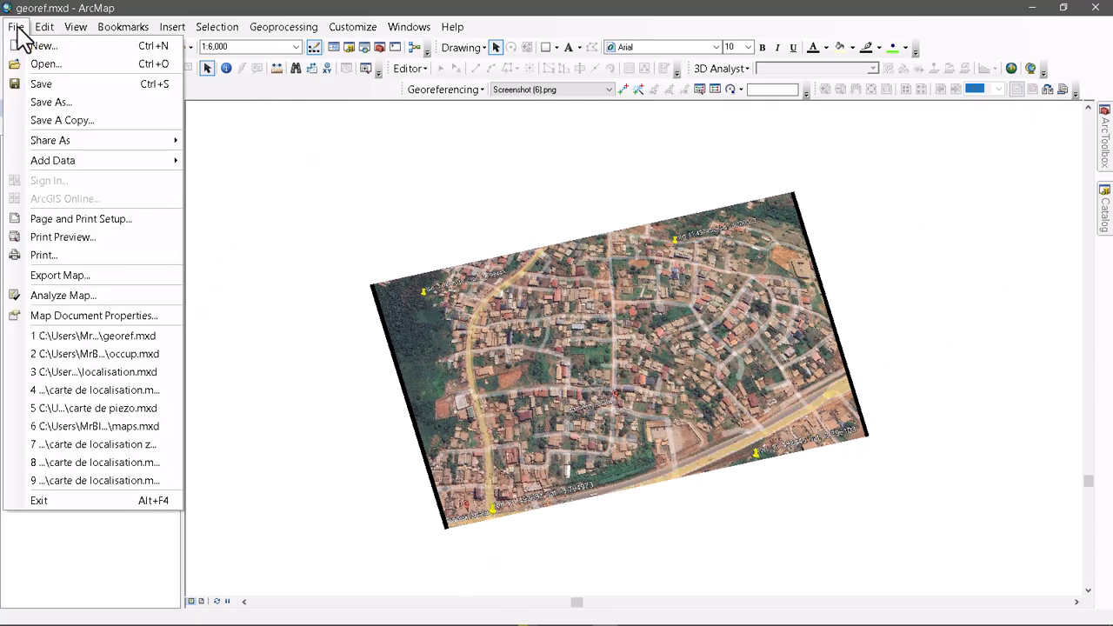
click(57, 276)
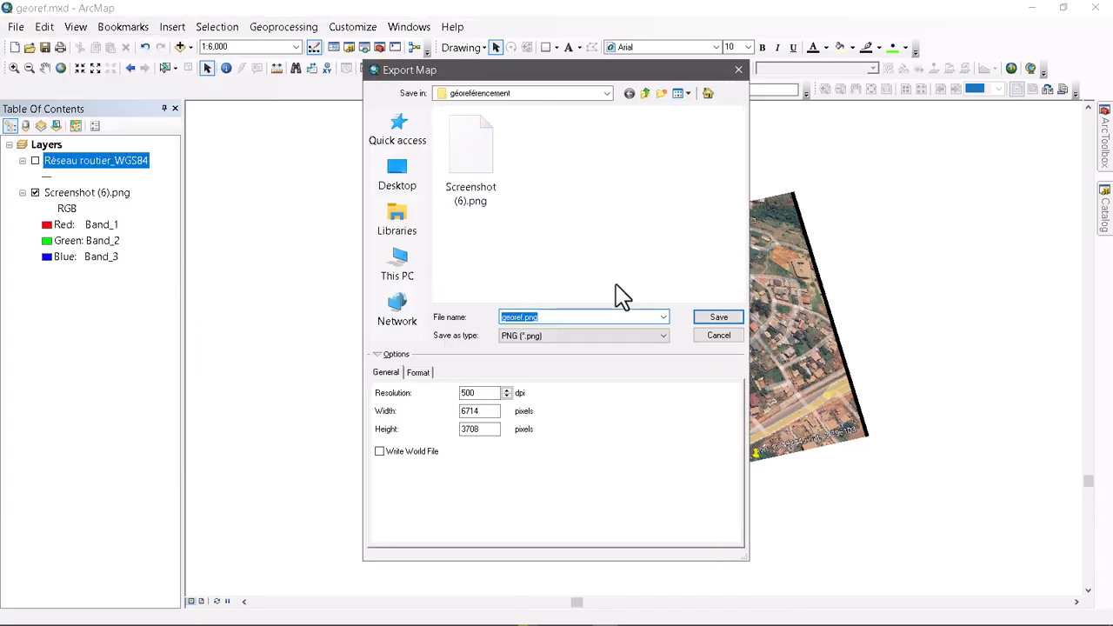
click(628, 337)
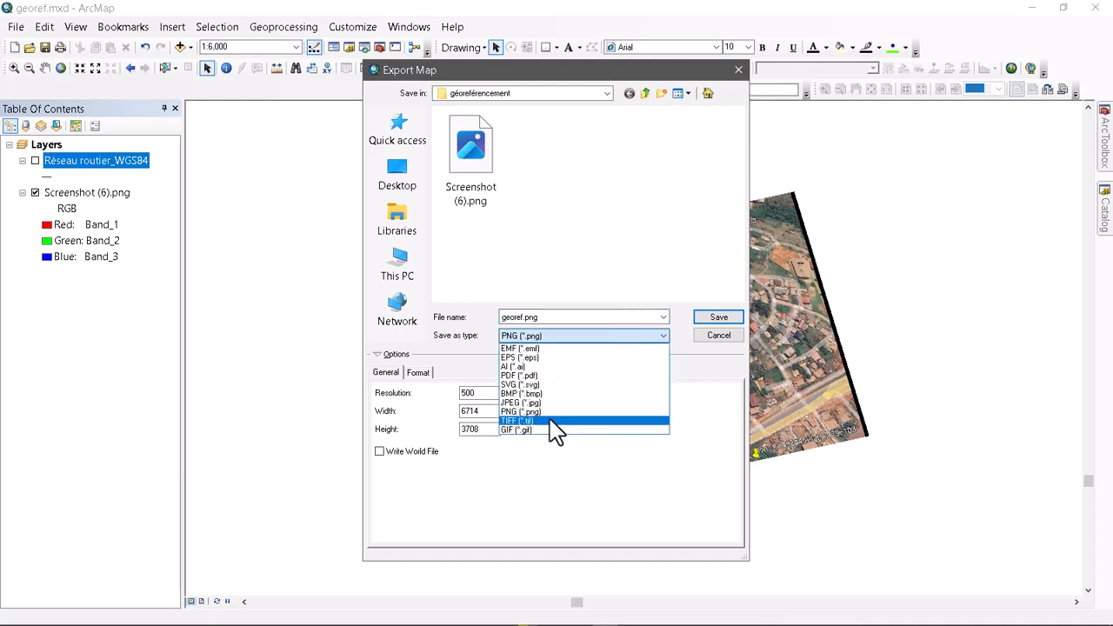
click(552, 423)
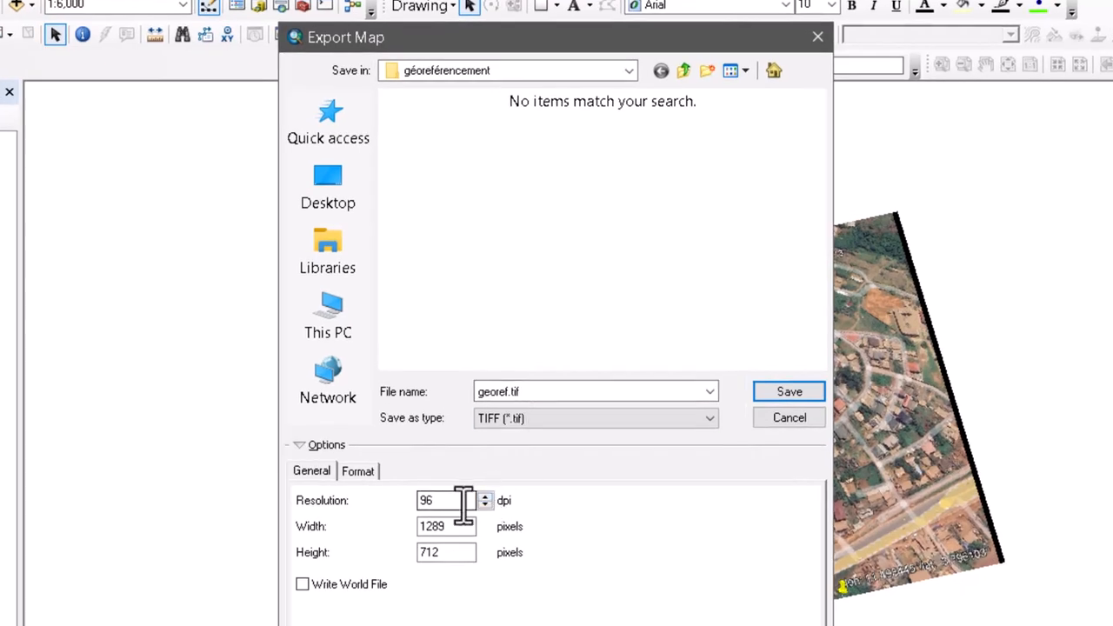
Raise the export resolution and export the map as georef.tif in the géoreférencement folder
double_click(425, 500)
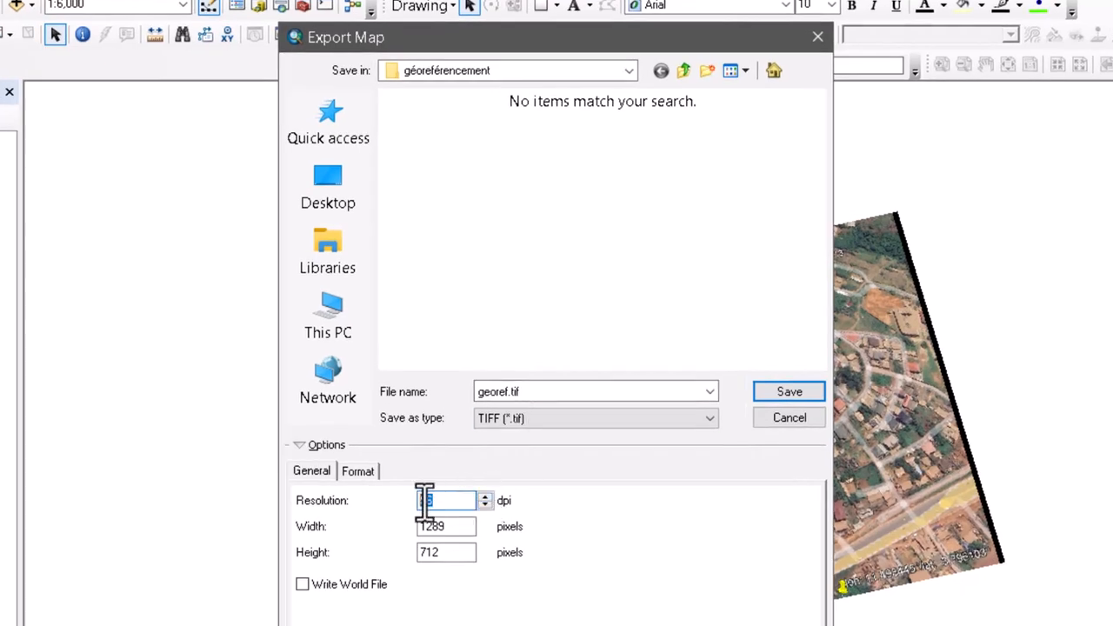
click(484, 497)
click(484, 497)
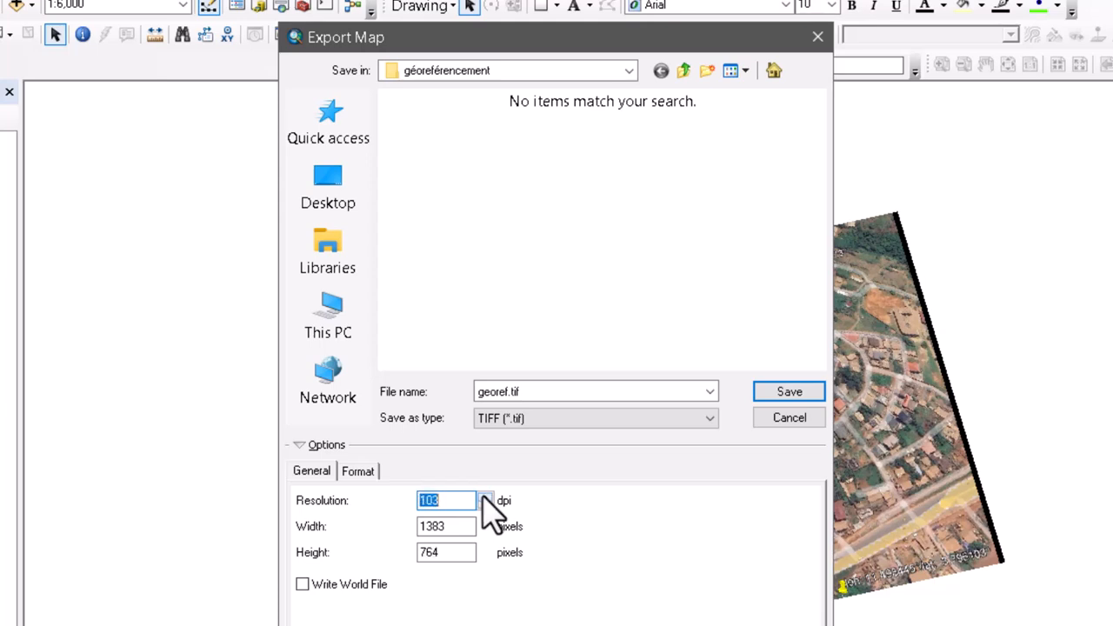
click(484, 497)
click(484, 497)
click(485, 498)
click(485, 498)
click(762, 395)
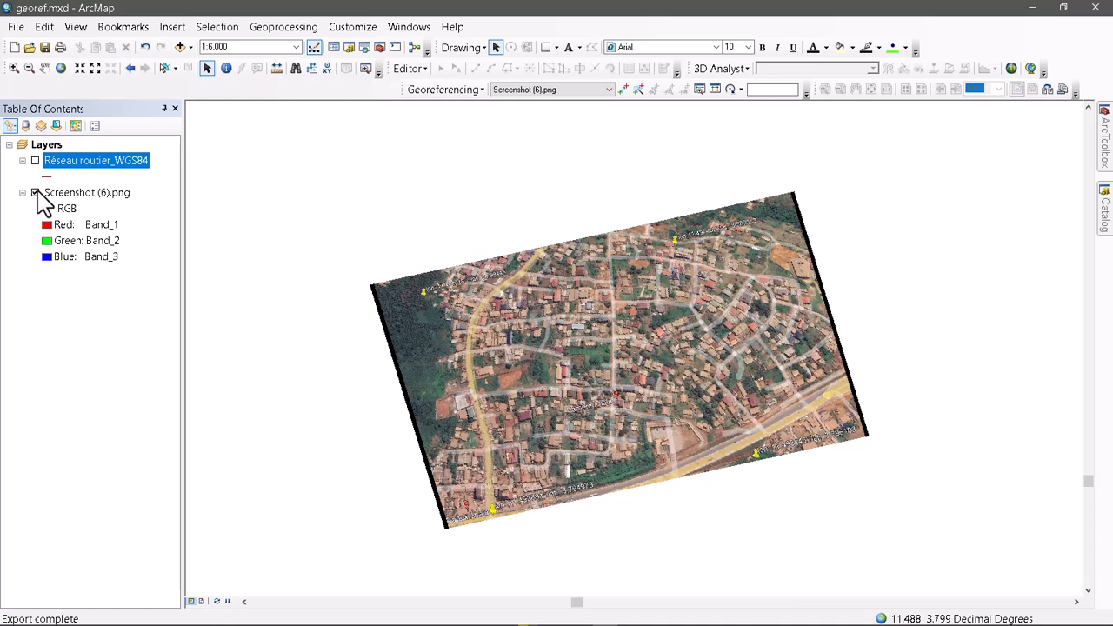
Hide the Screenshot (6).png layer on the map and dismiss the Add Data dialog without adding anything
click(35, 193)
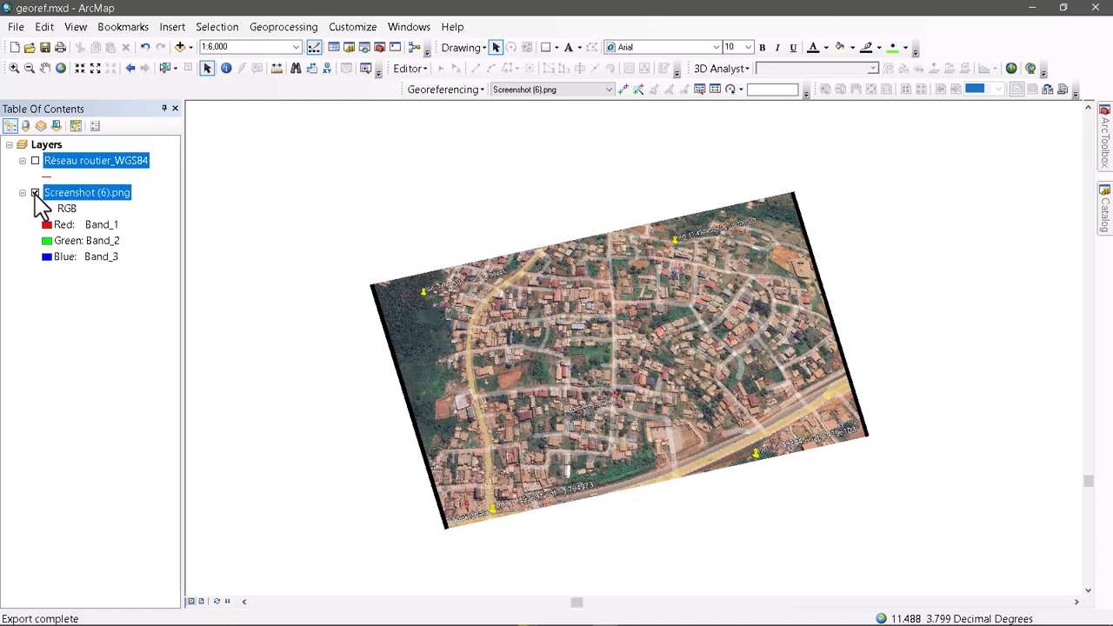
click(181, 48)
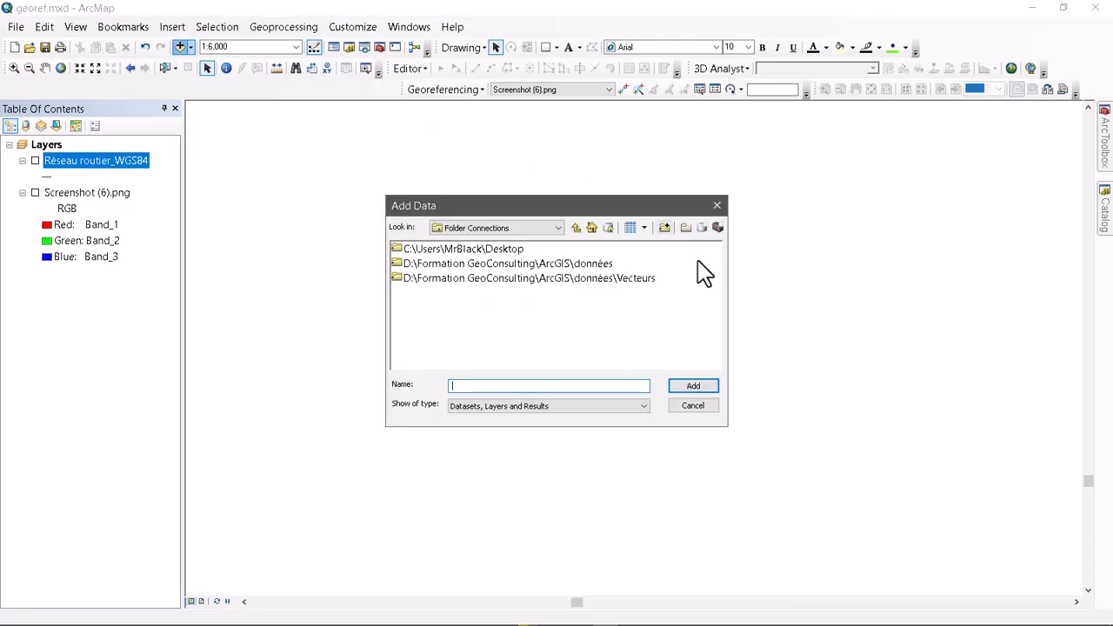
click(716, 205)
Add Screenshot (6).png from the géoreférencement folder of the Desktop folder connection to the map through the Catalog, and inspect its placement
click(1104, 213)
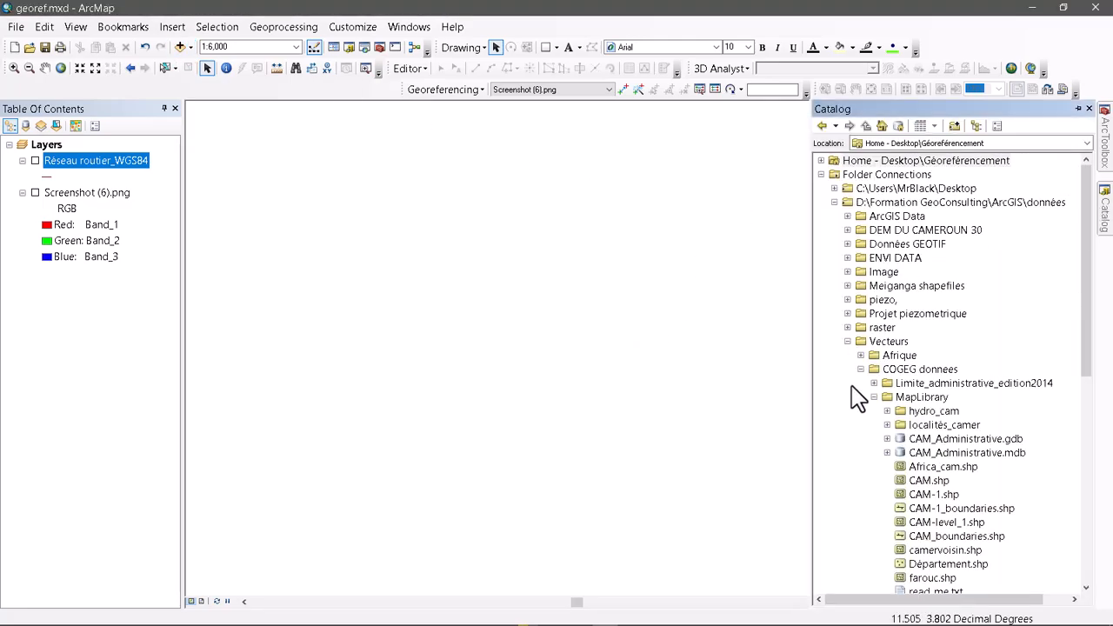
click(860, 369)
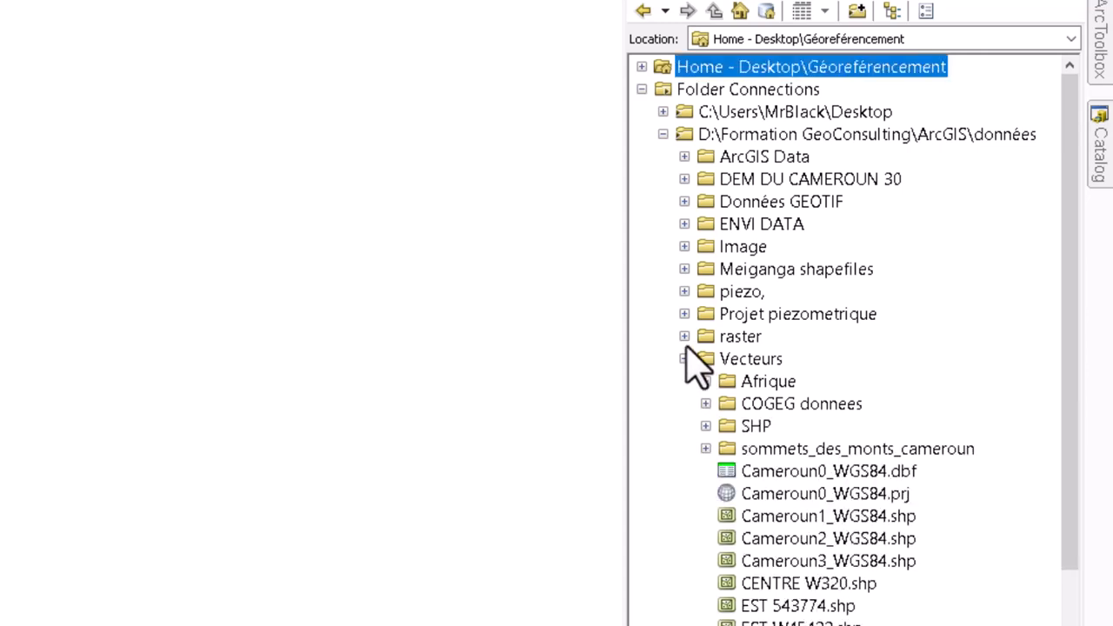
click(684, 358)
click(663, 134)
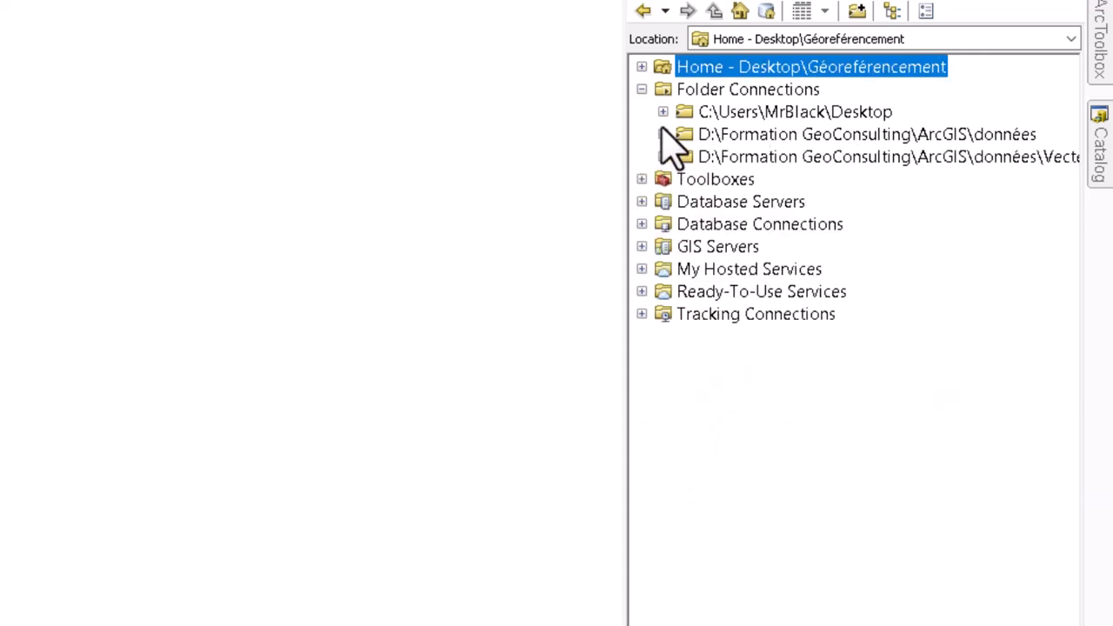
click(662, 112)
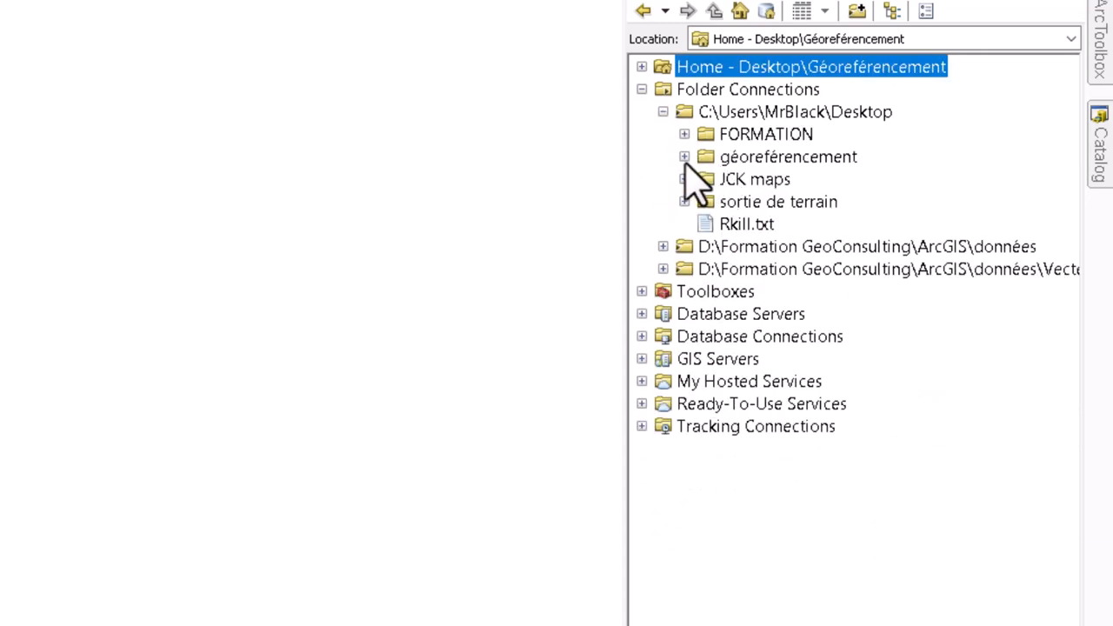
click(684, 157)
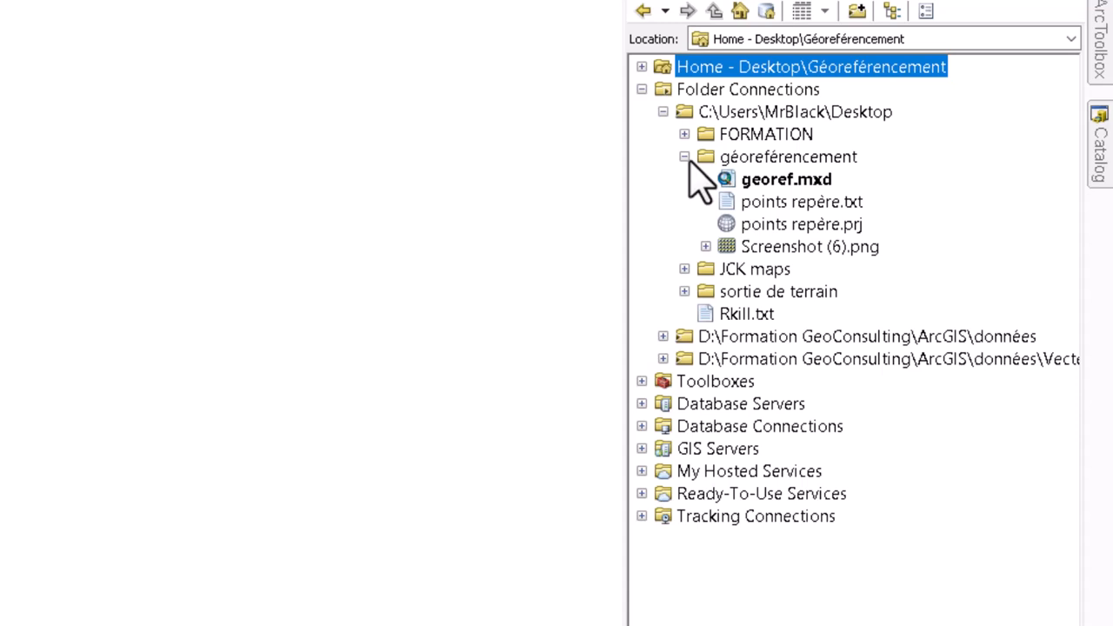
click(787, 247)
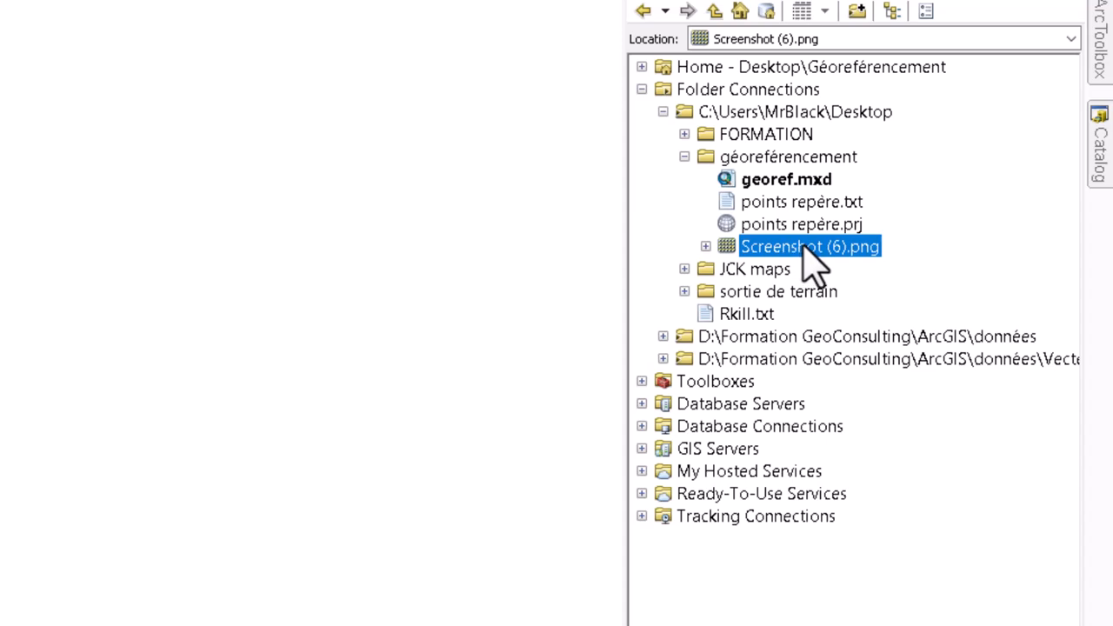
mouse_move(807, 252)
mouse_down()
mouse_move(382, 290)
mouse_move(233, 290)
mouse_up()
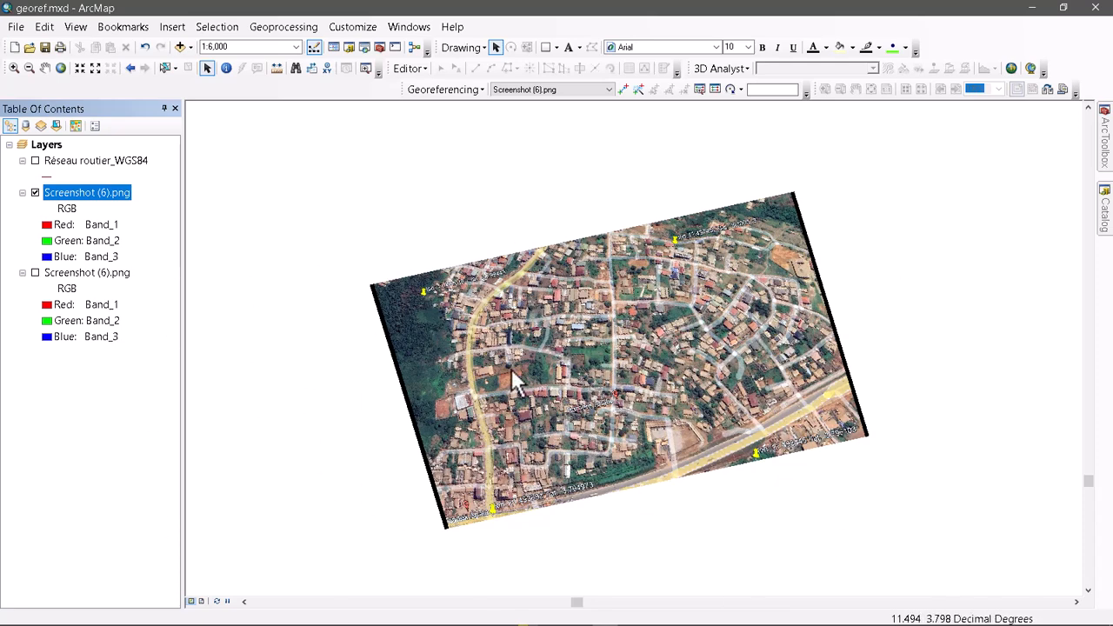
scroll(508, 368, up, 4)
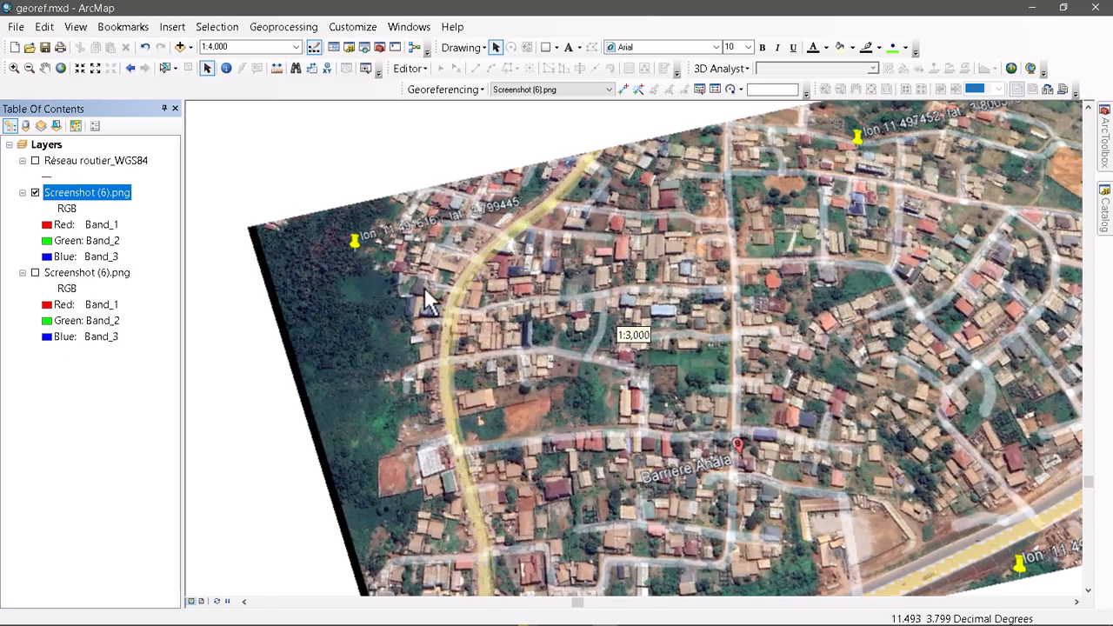
scroll(376, 278, down, 4)
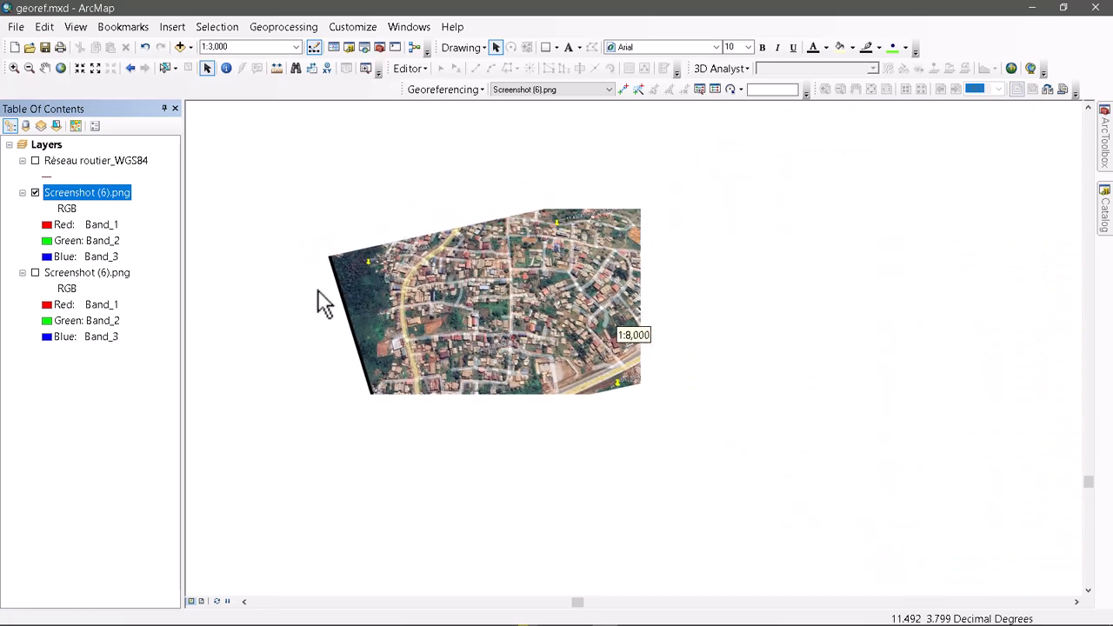